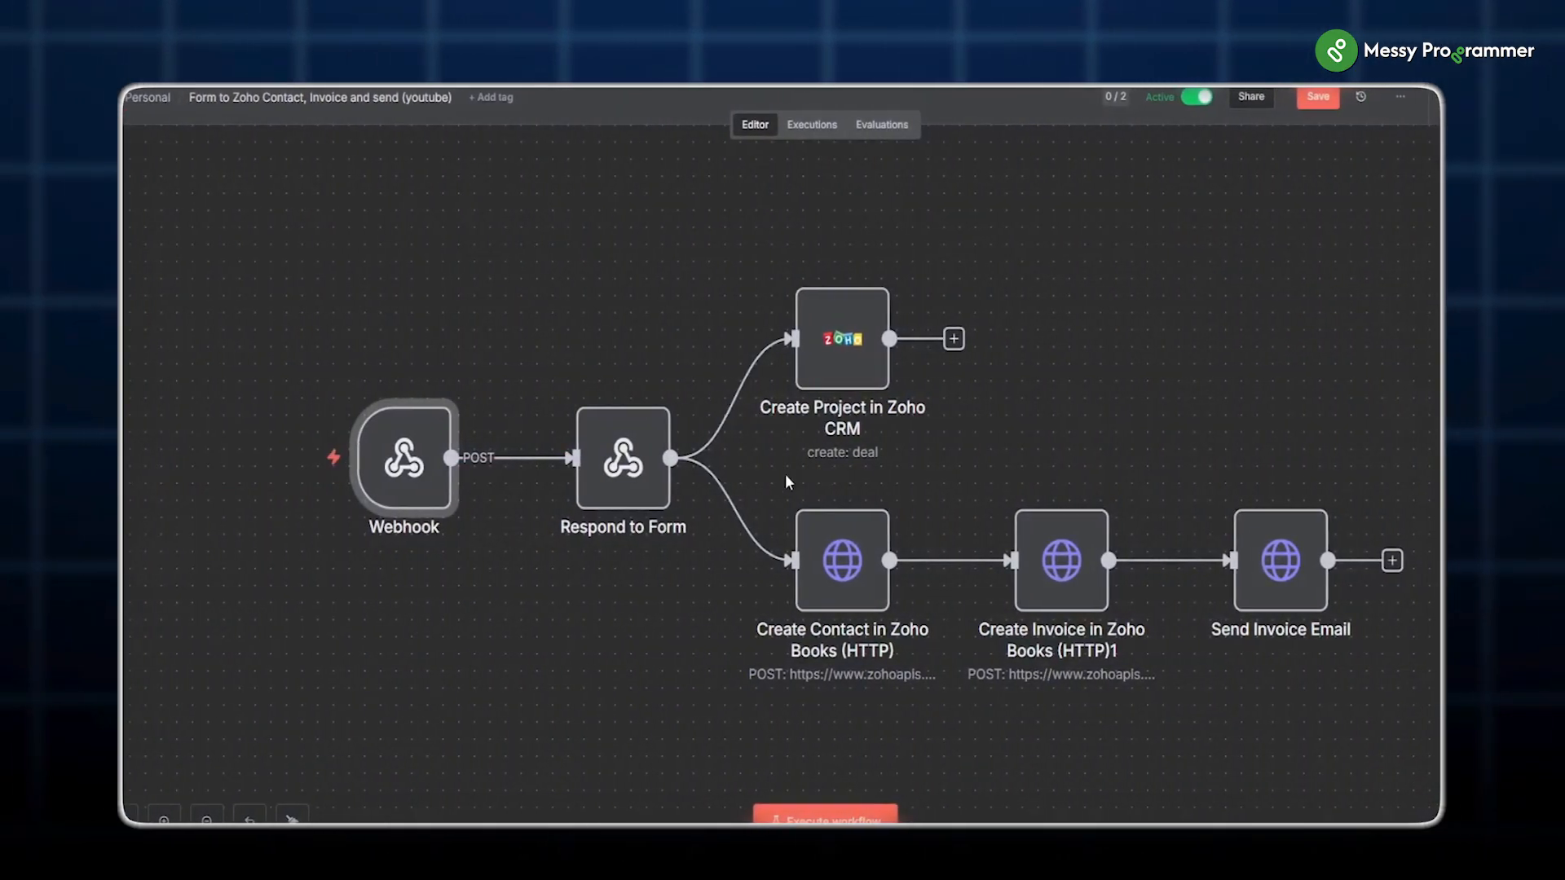
Step: Highlight the Zoho CRM, Zoho Books contact and invoice nodes, then nudge Send Invoice Email upward
drag(745, 238, 988, 461)
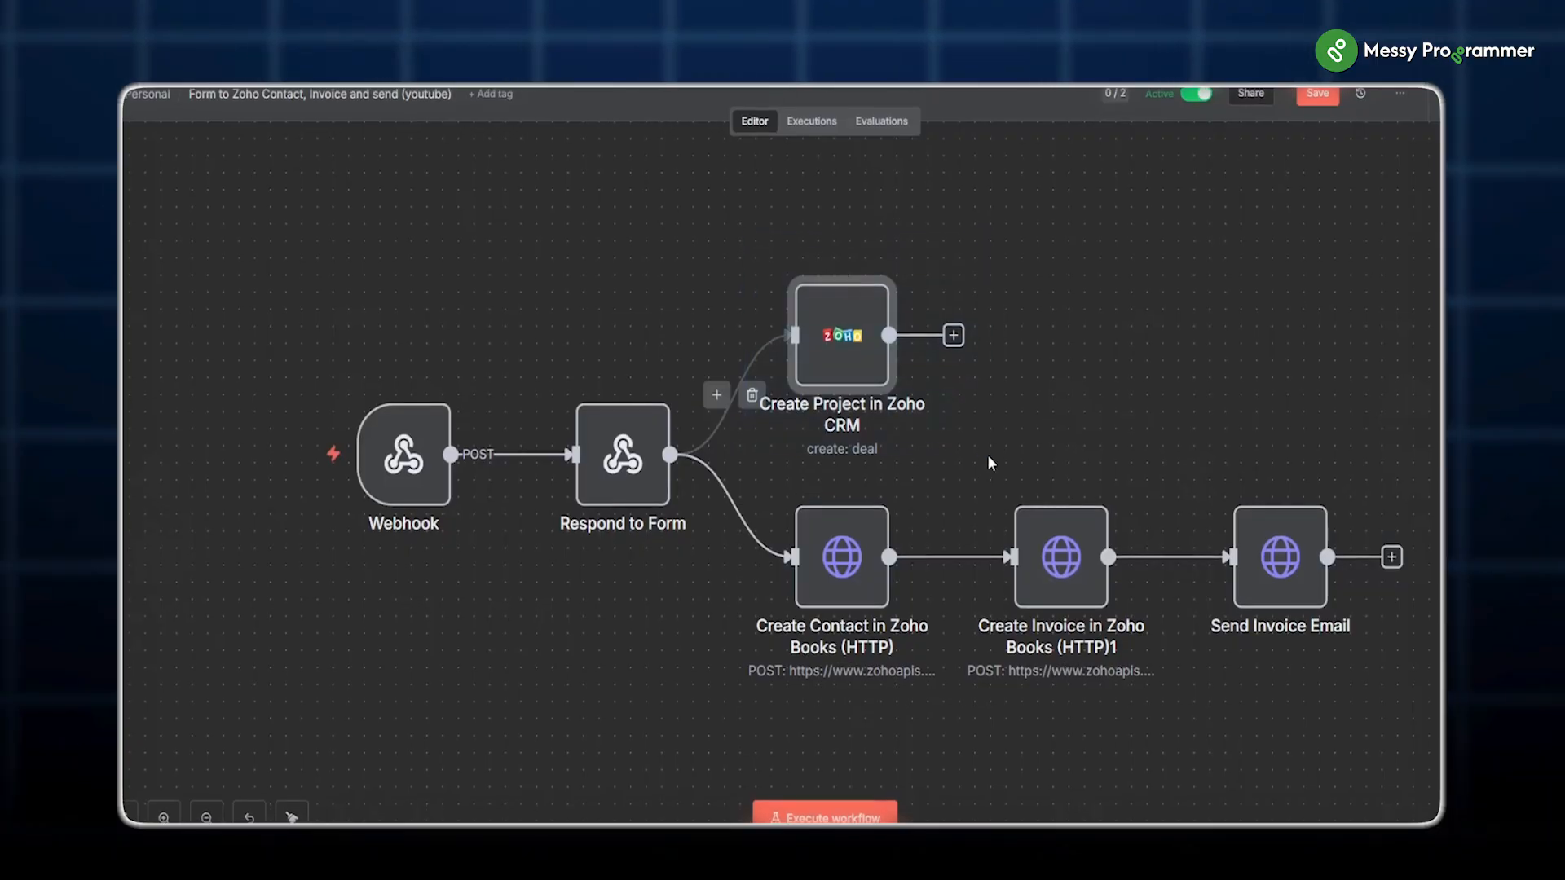
drag(777, 498, 927, 648)
drag(976, 456, 1096, 667)
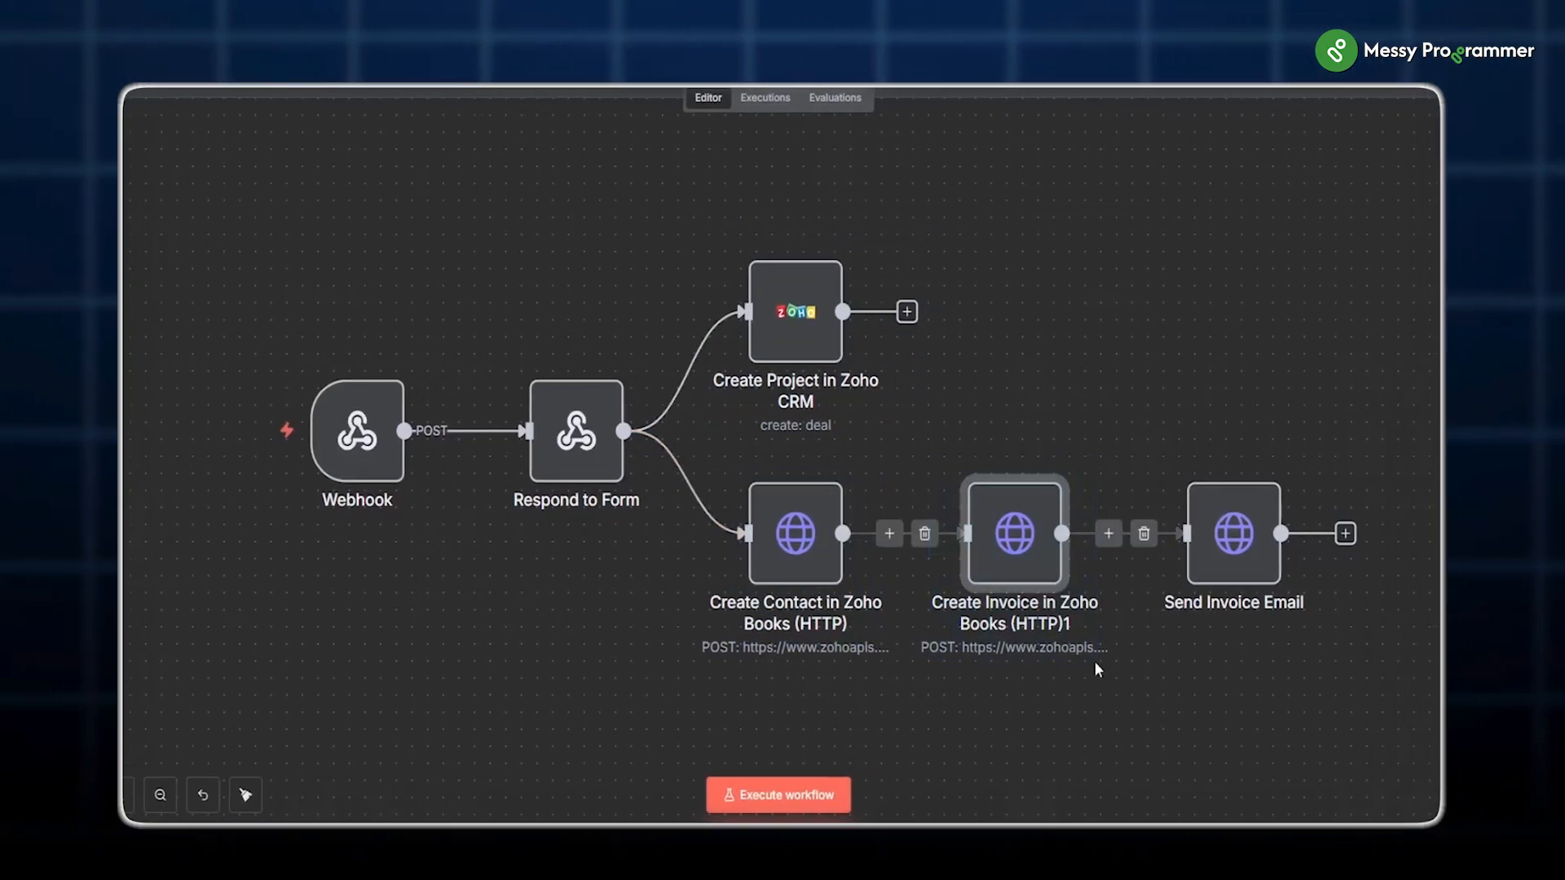
click(1263, 556)
drag(1211, 545, 1172, 430)
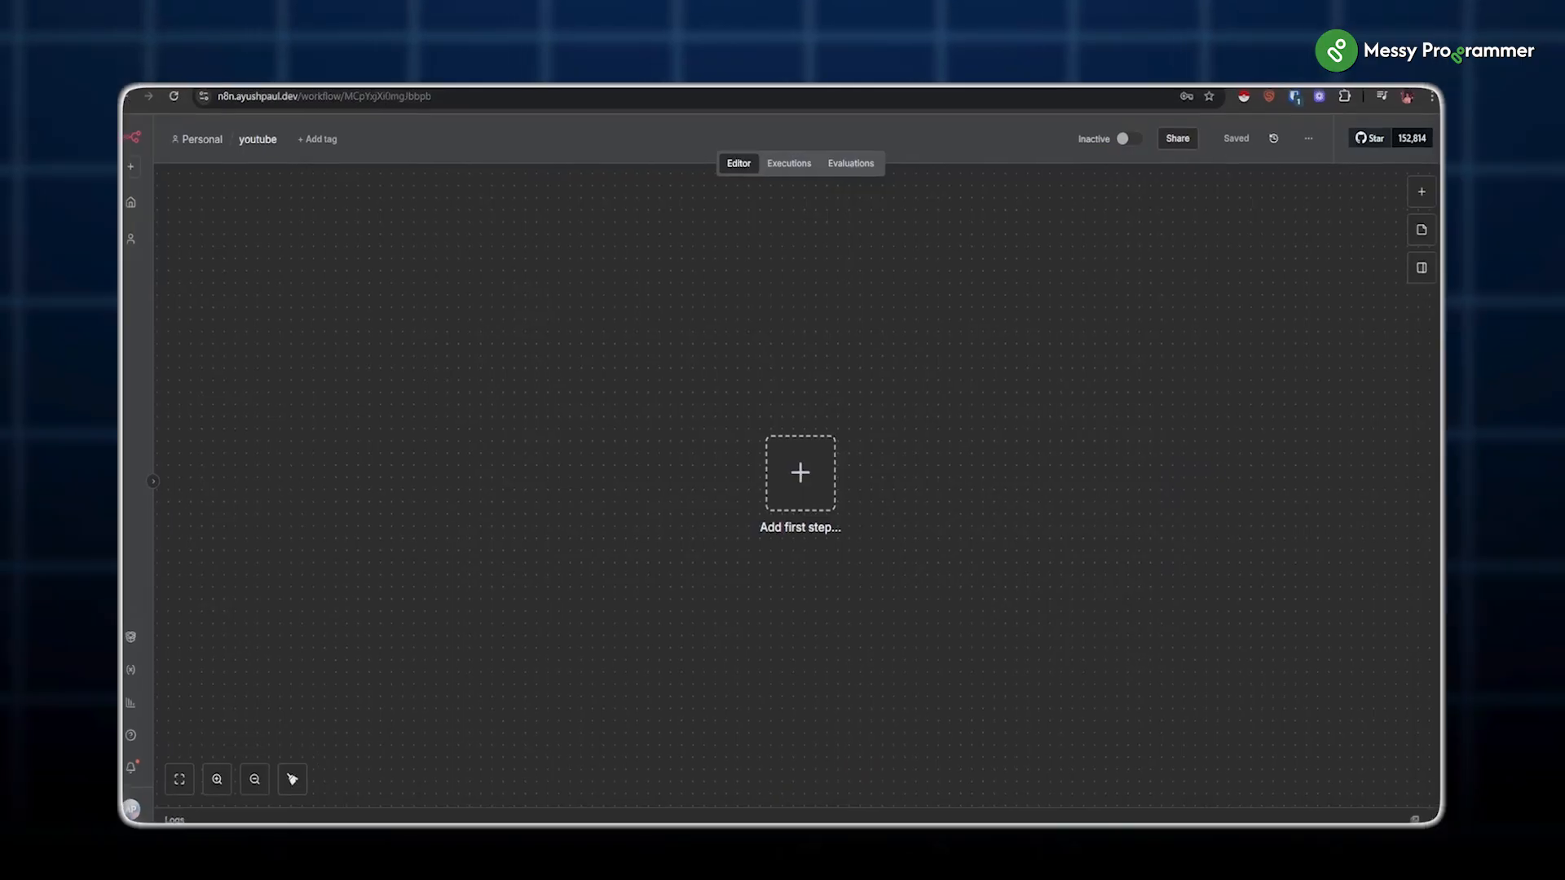
Step: Add a Webhook trigger with HTTP Method POST and copy its production URL
click(804, 476)
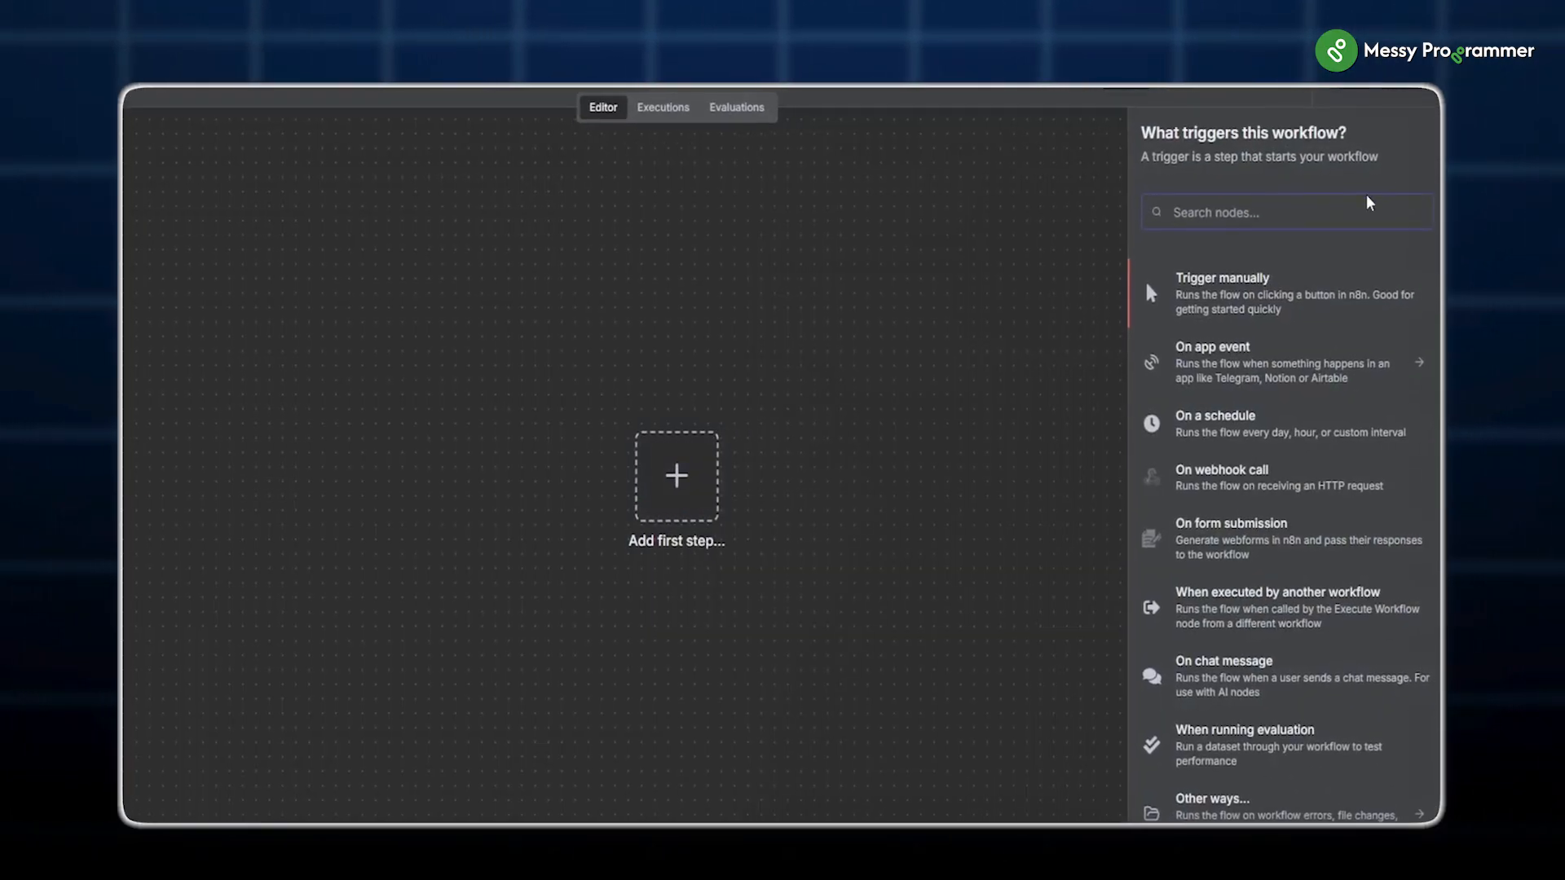
text(web)
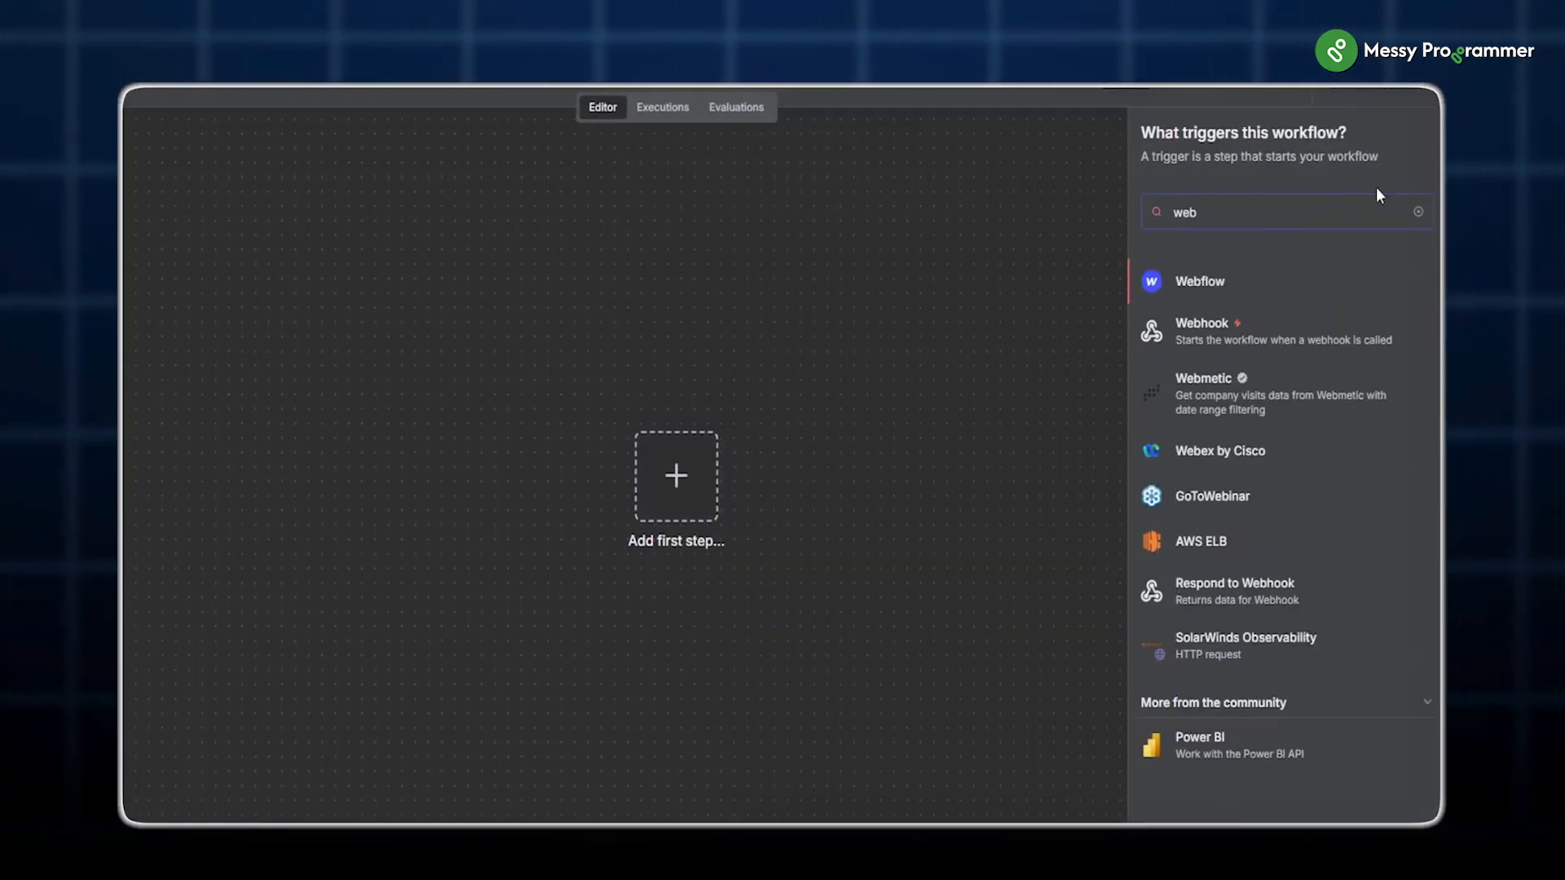
click(1296, 324)
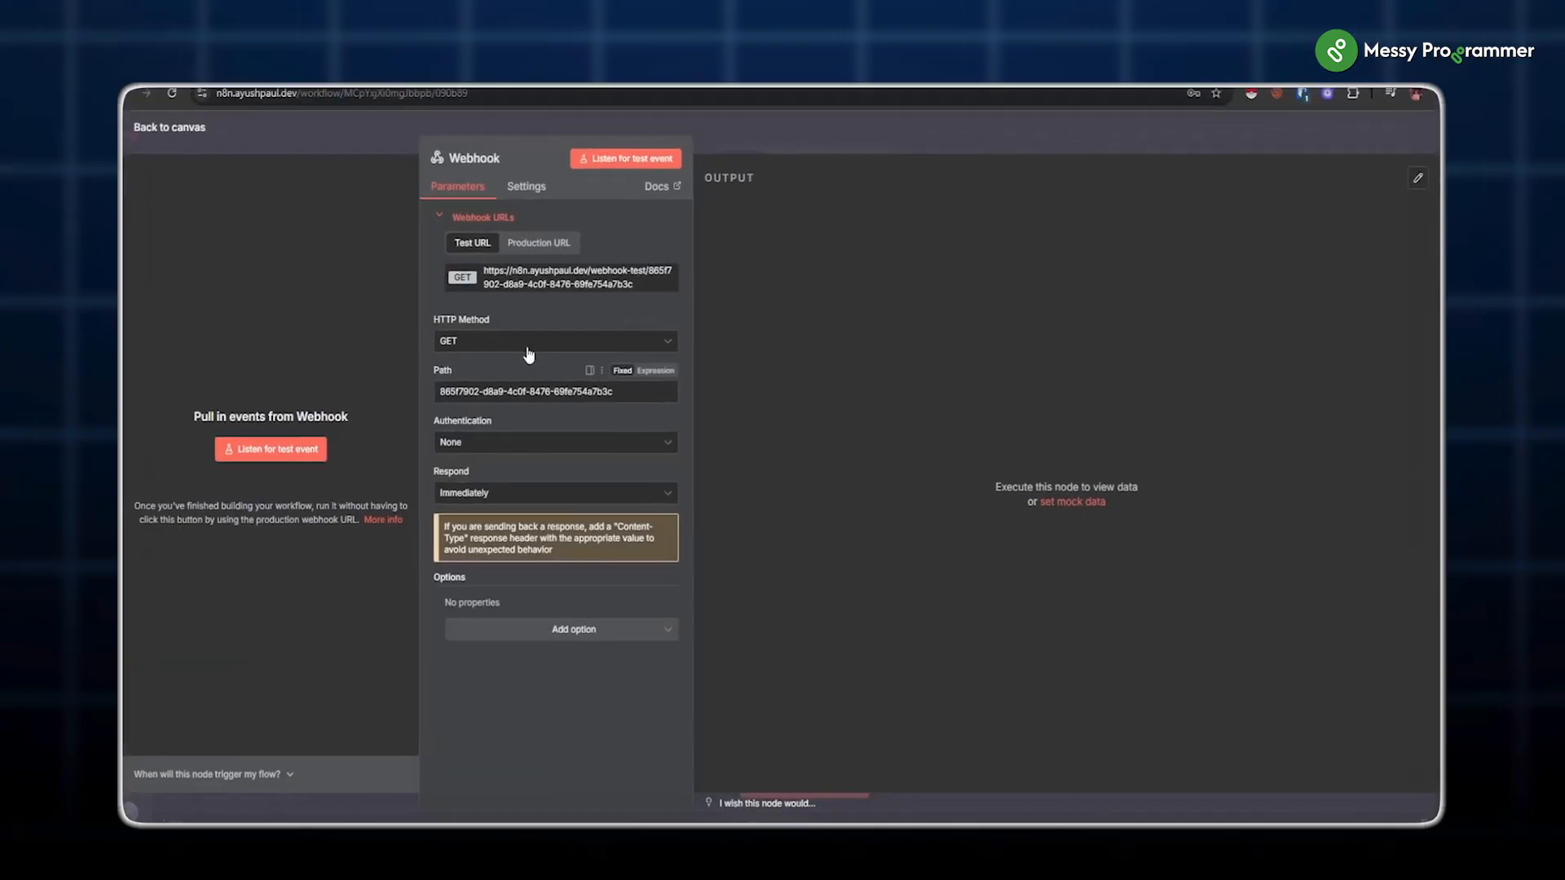
click(483, 339)
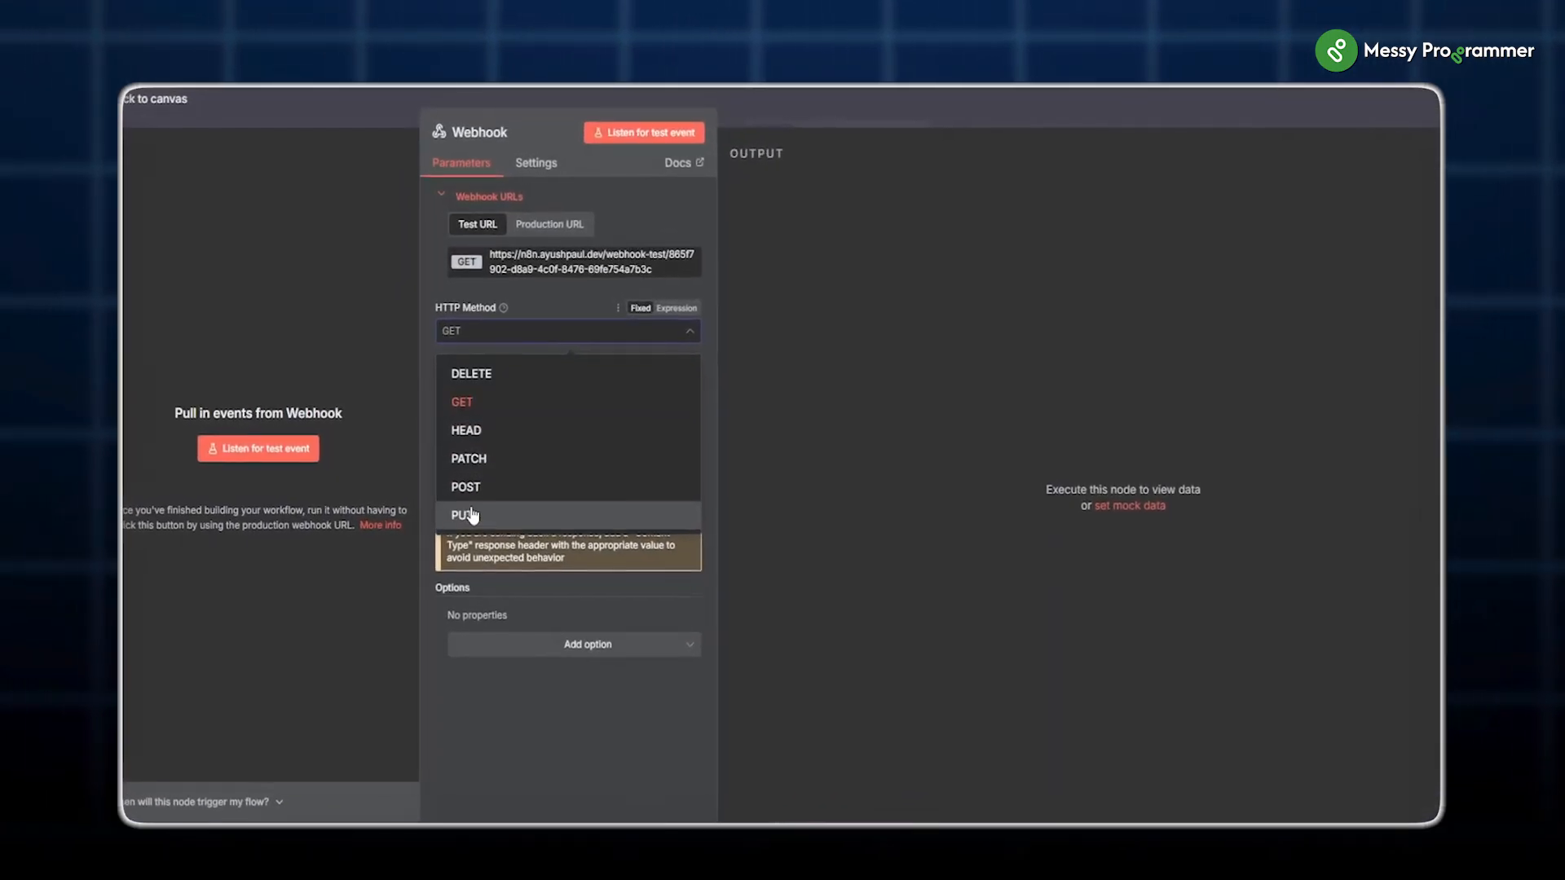
click(469, 488)
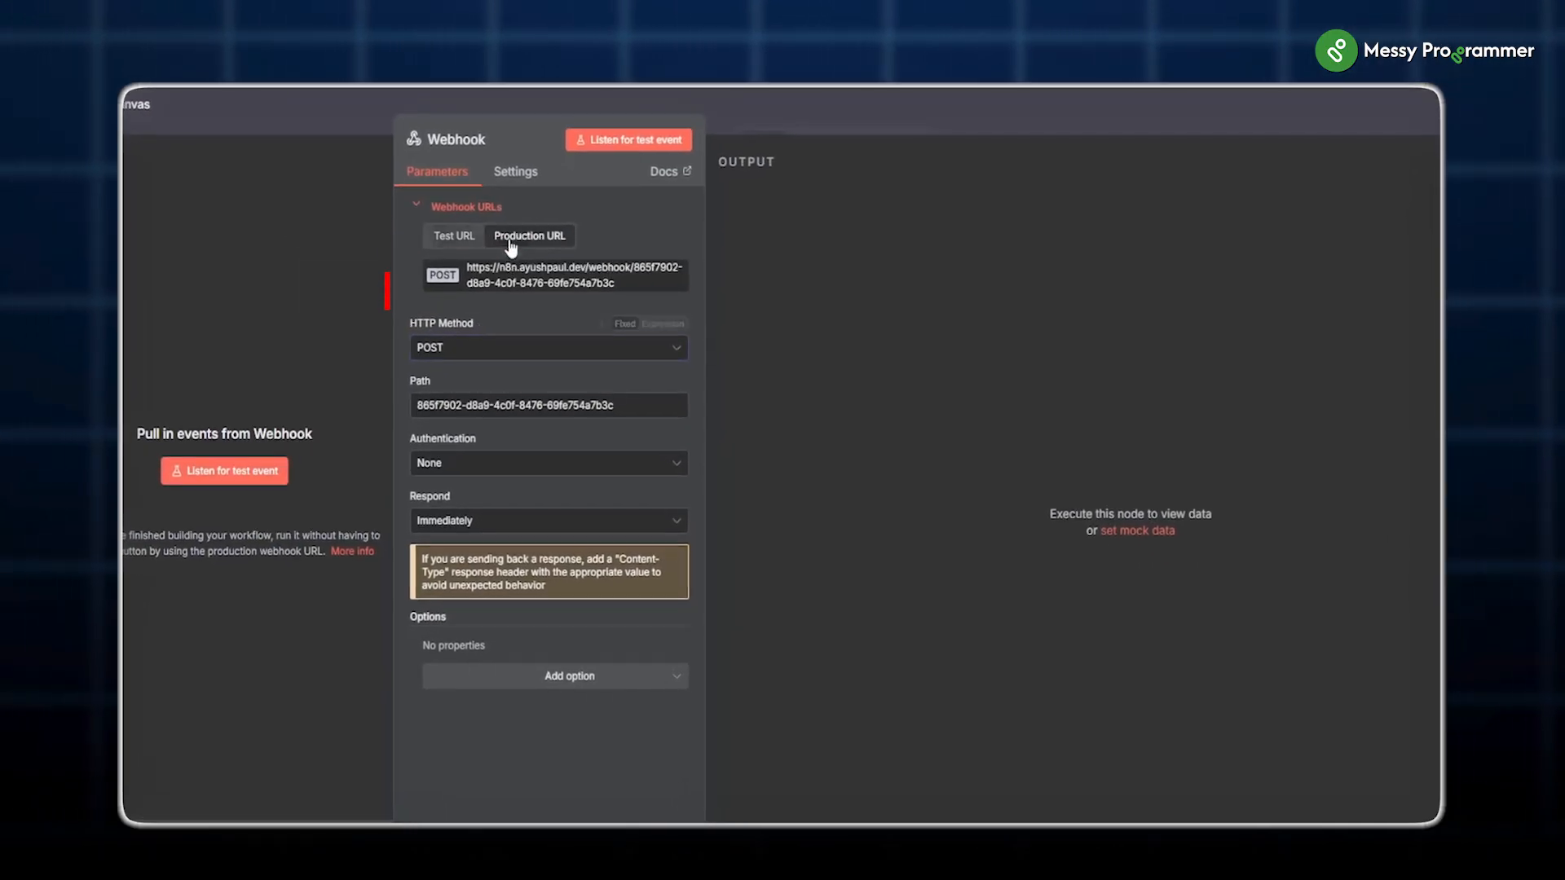
click(562, 274)
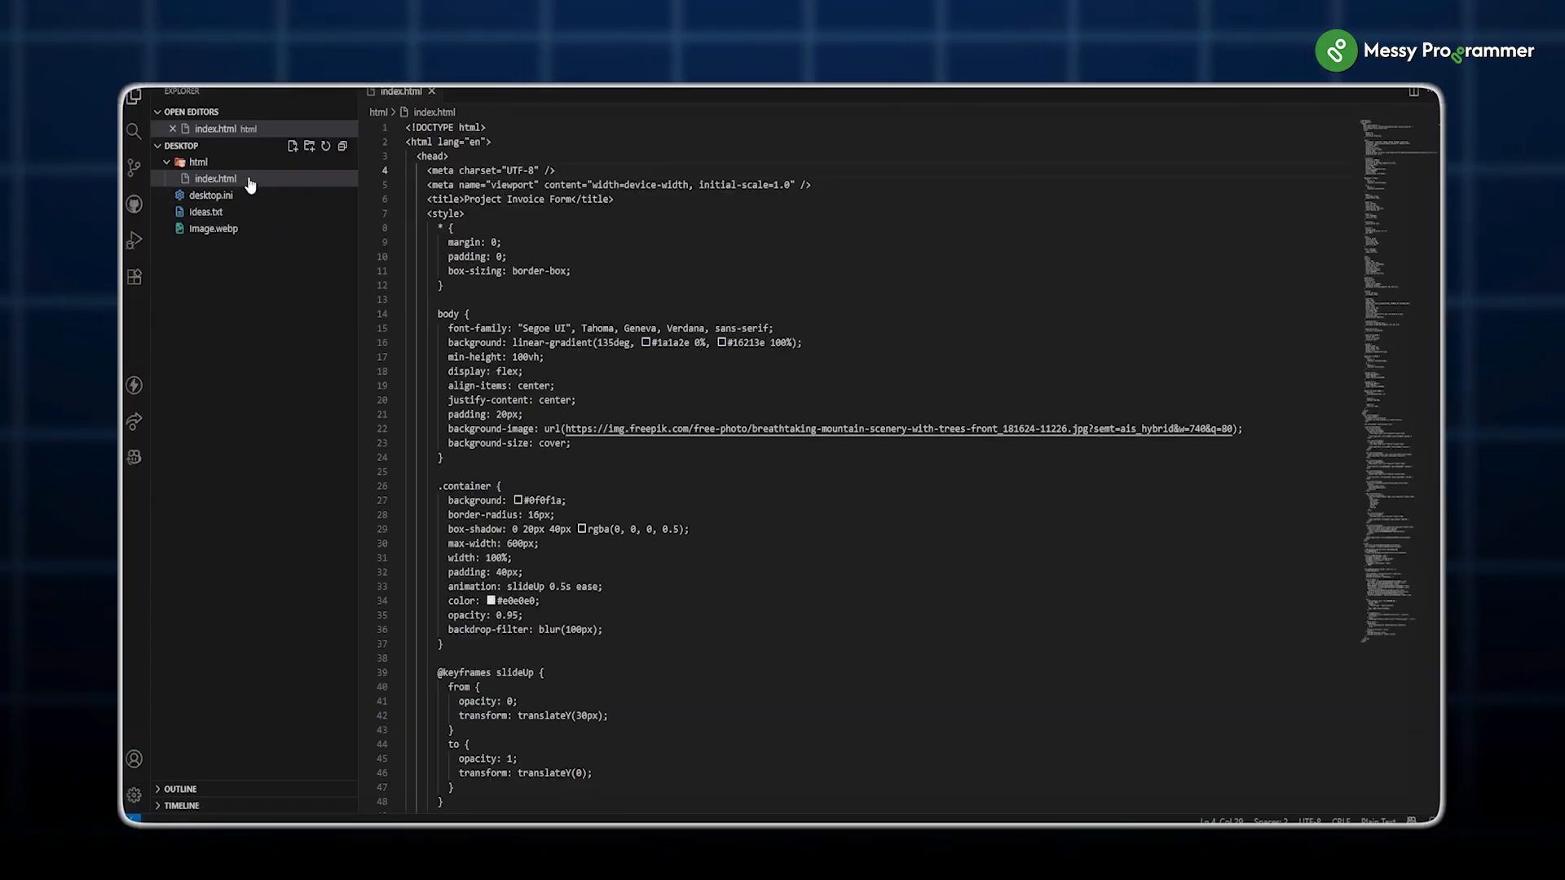
Step: In index.html, highlight the WEBHOOK_URL and the lastName and email name attributes
scroll(405, 236, down, 20)
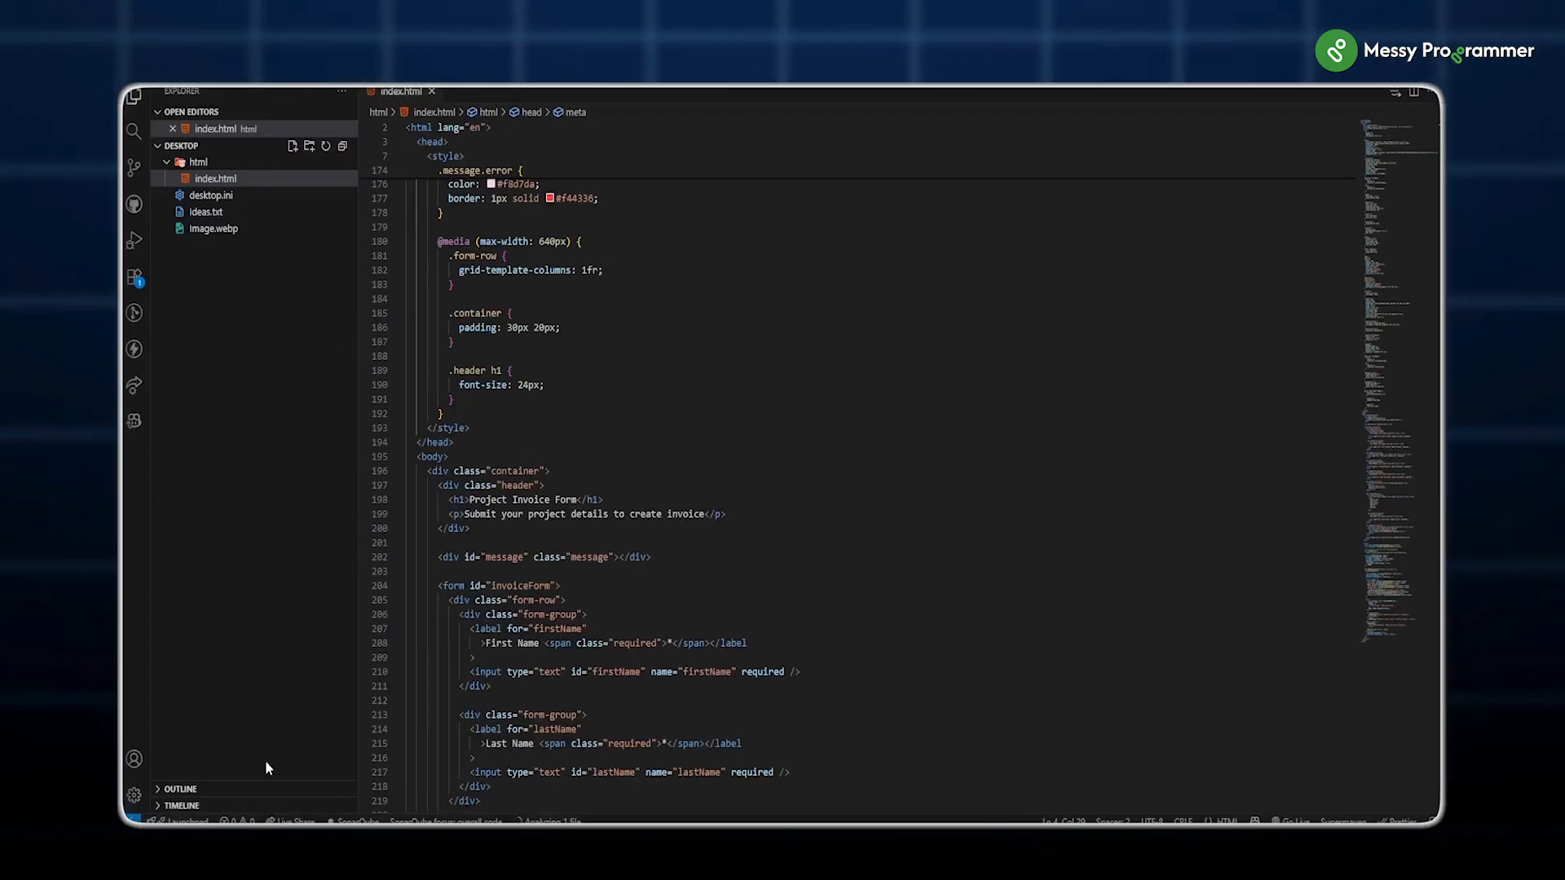
scroll(744, 713, down, 20)
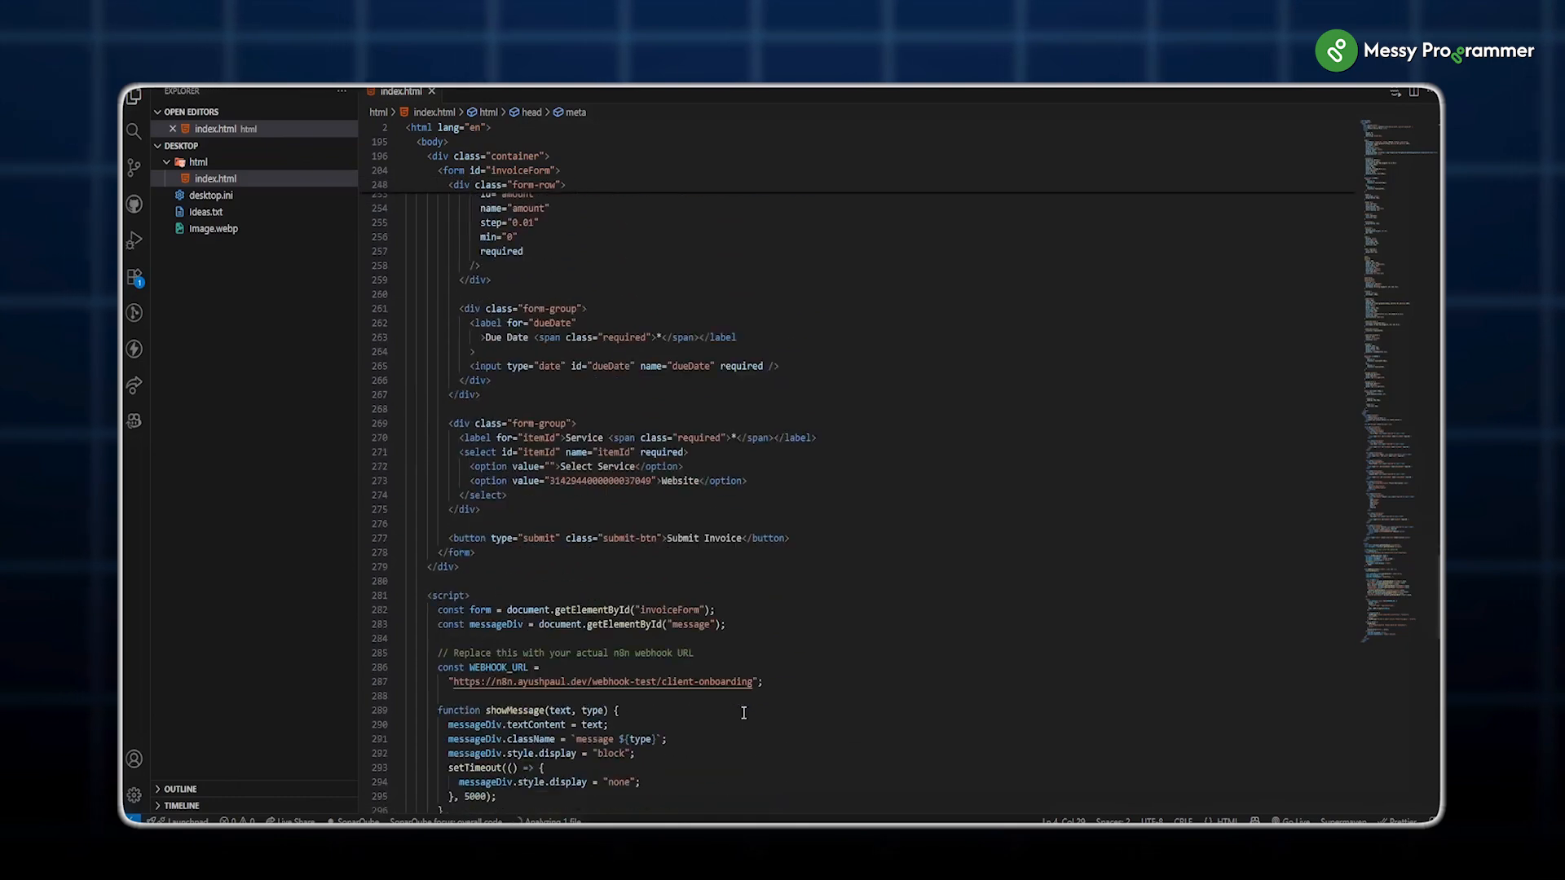
drag(755, 682, 449, 681)
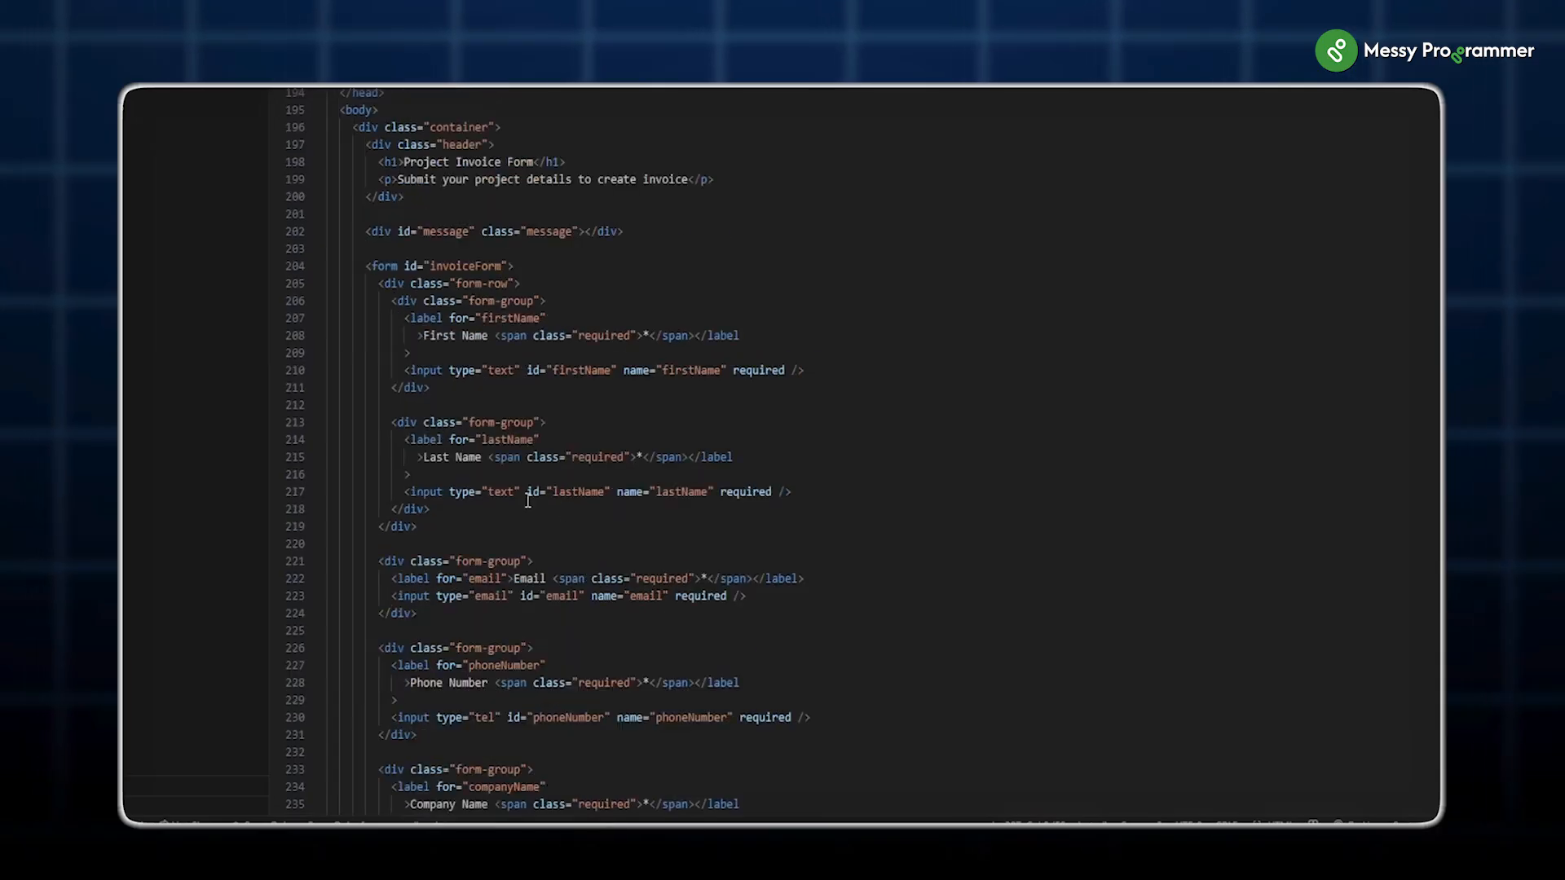
drag(600, 499, 709, 516)
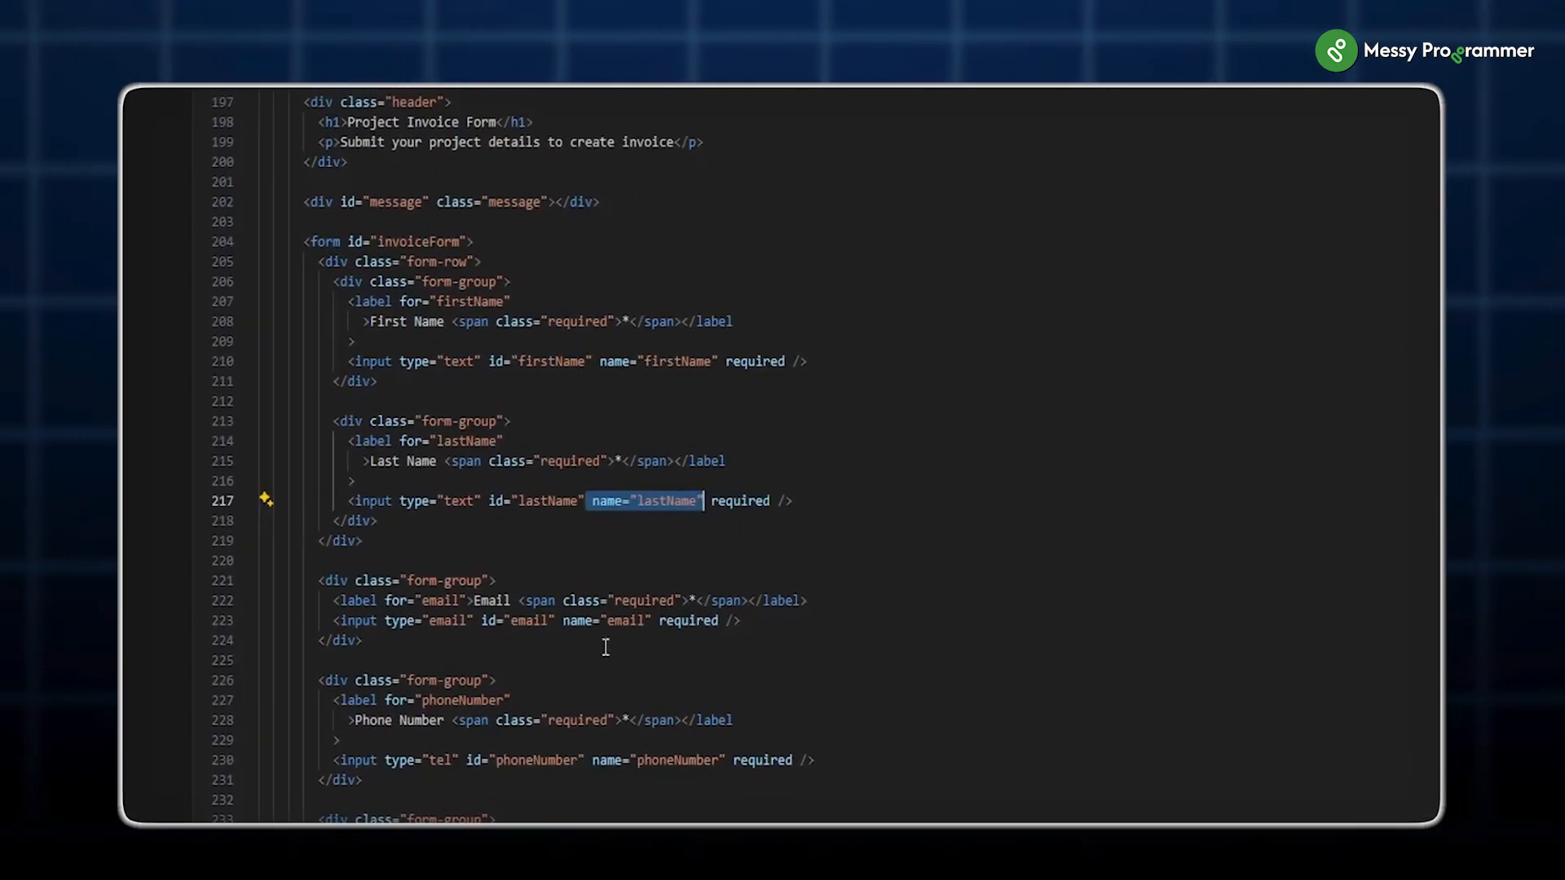
drag(568, 617, 652, 622)
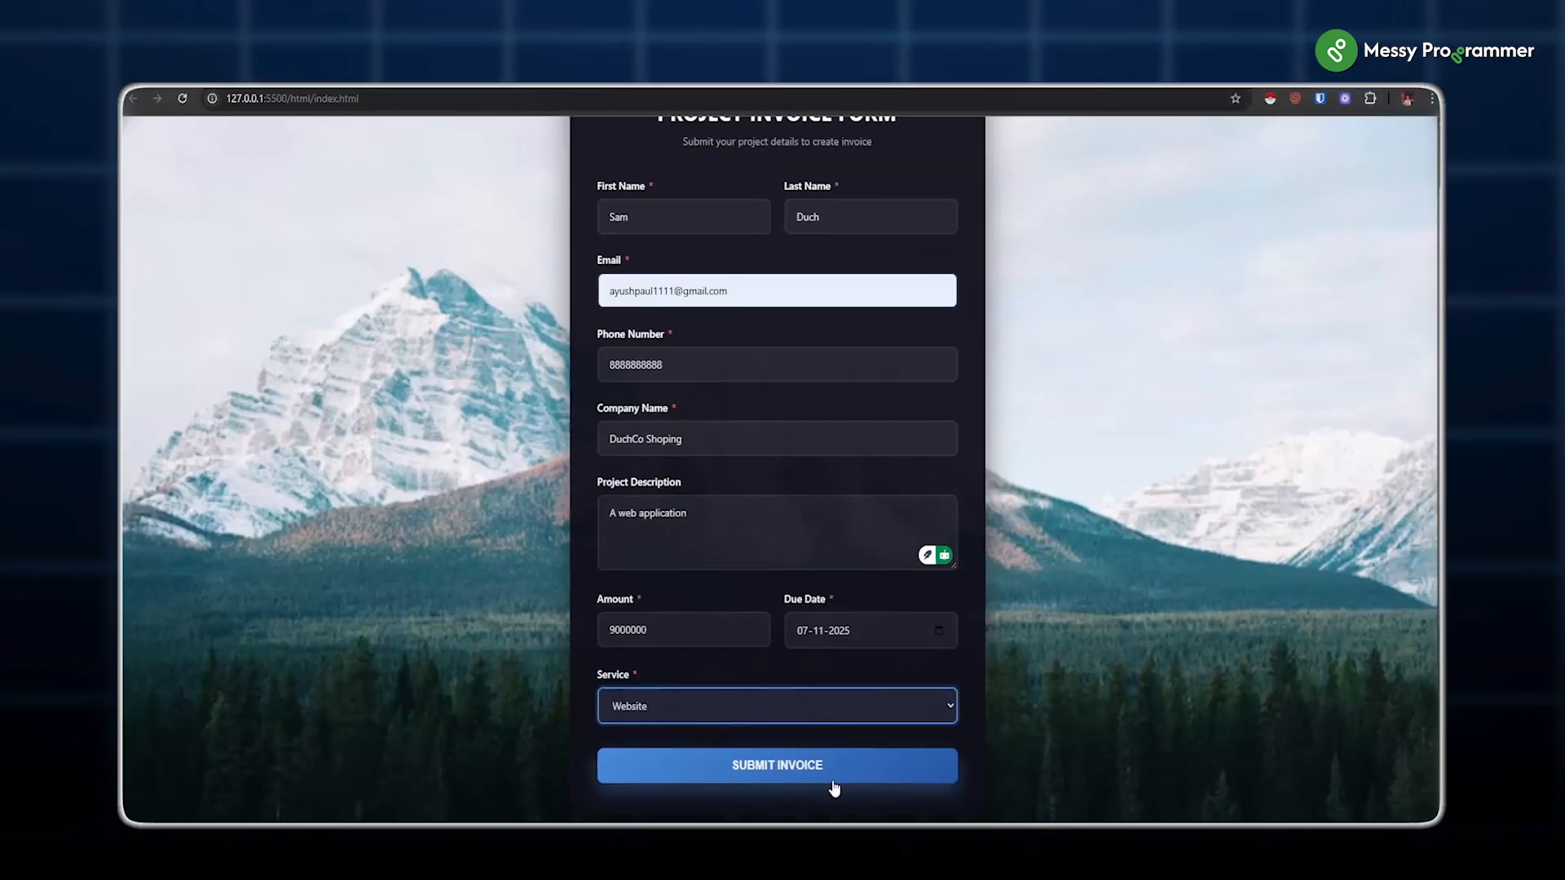
Step: Submit the Project Invoice Form, then search 'web' for a node after the Webhook
click(834, 782)
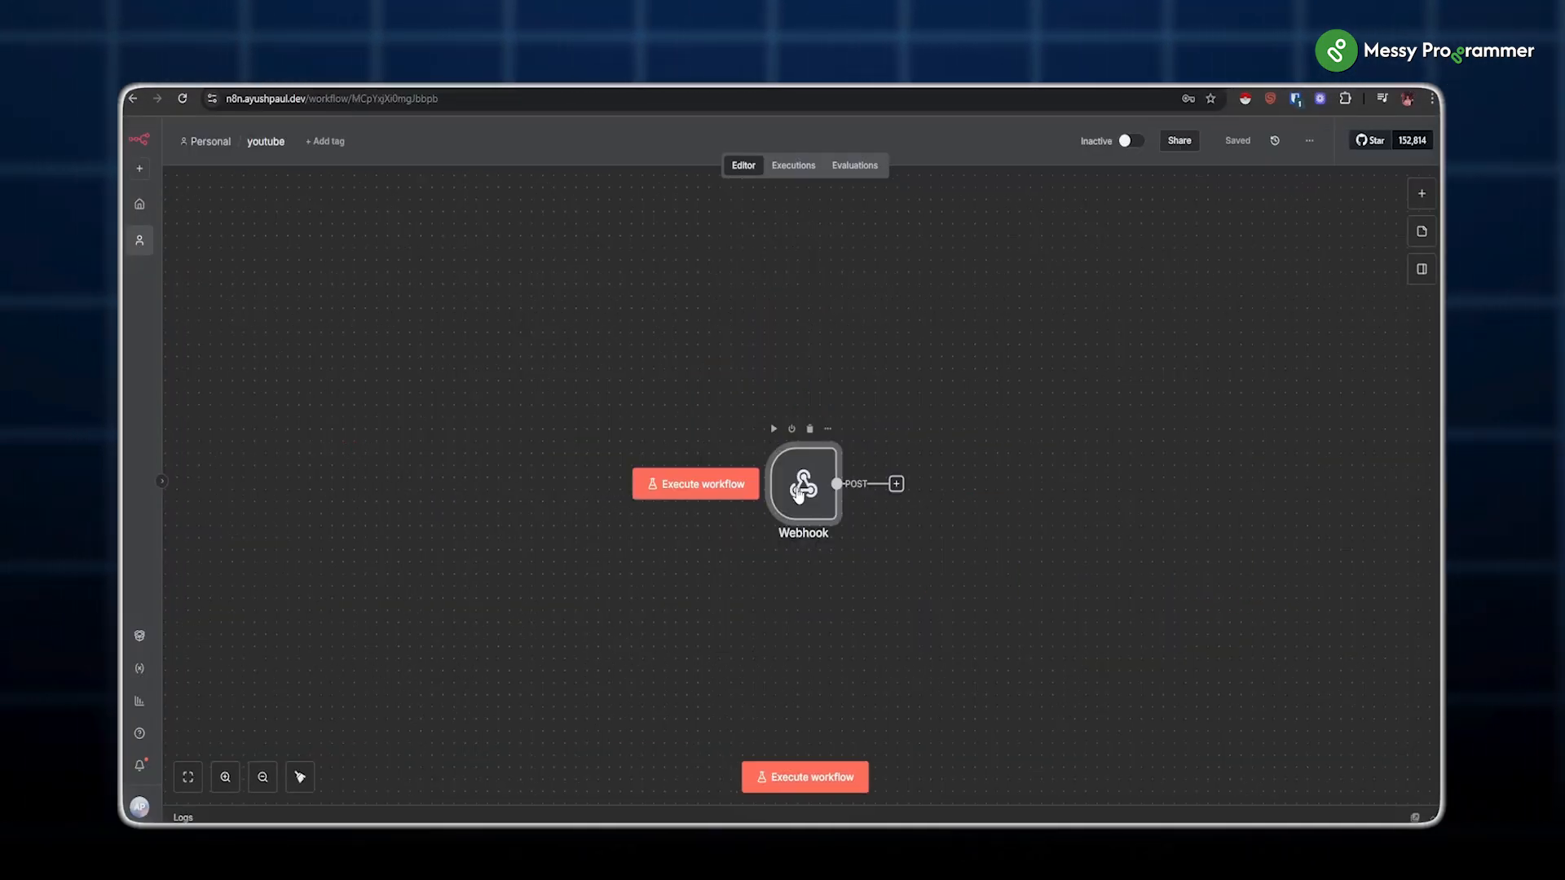
click(897, 482)
text(web)
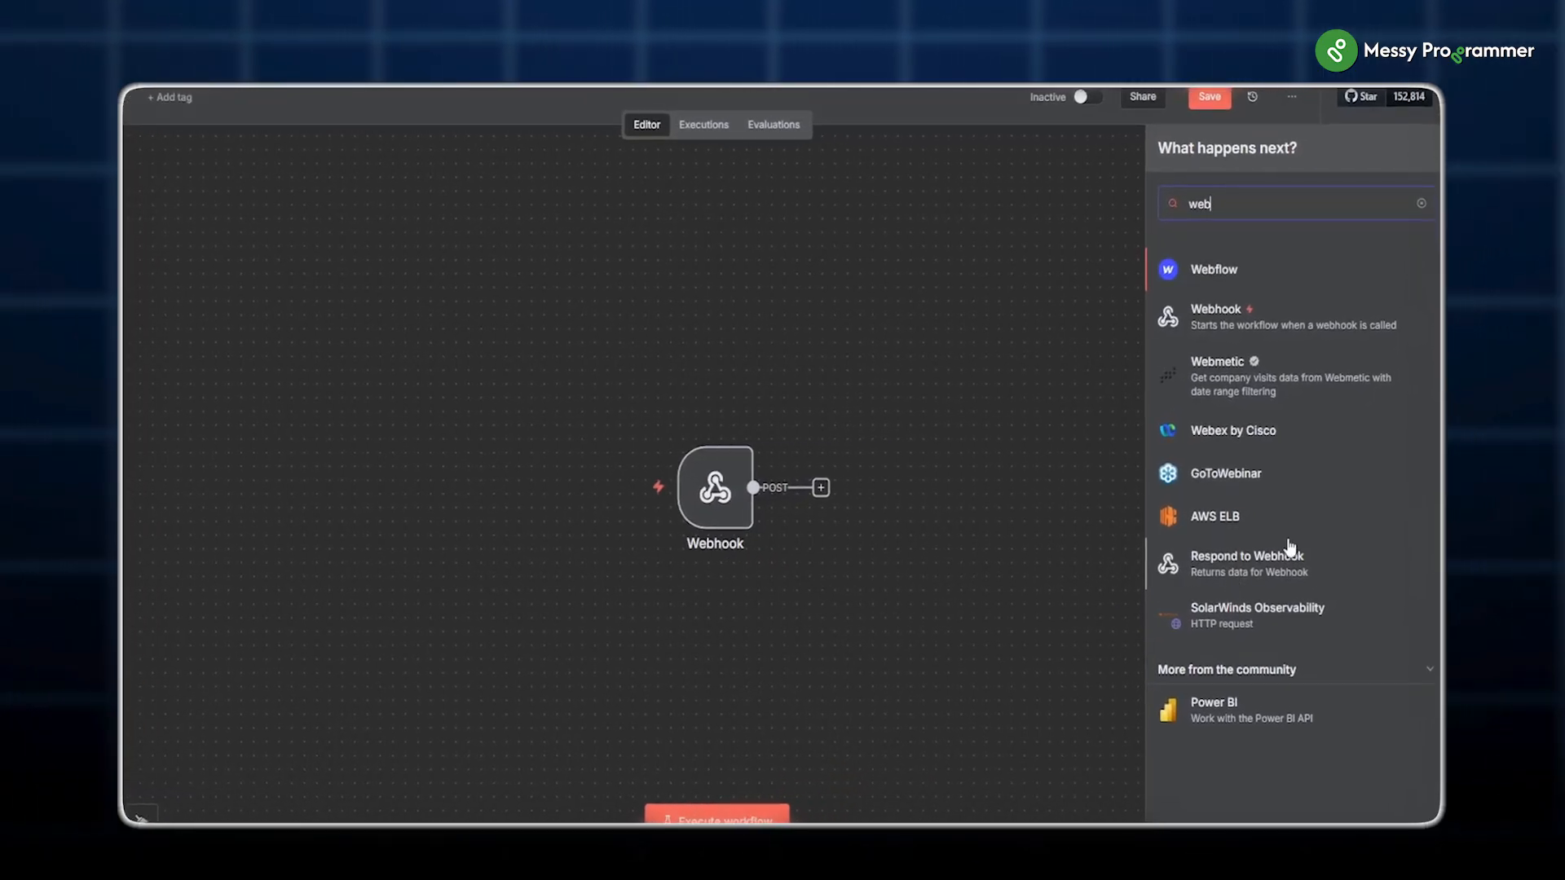
Step: Add Respond to Webhook after the trigger and point out the demo's Zoho nodes
click(1290, 548)
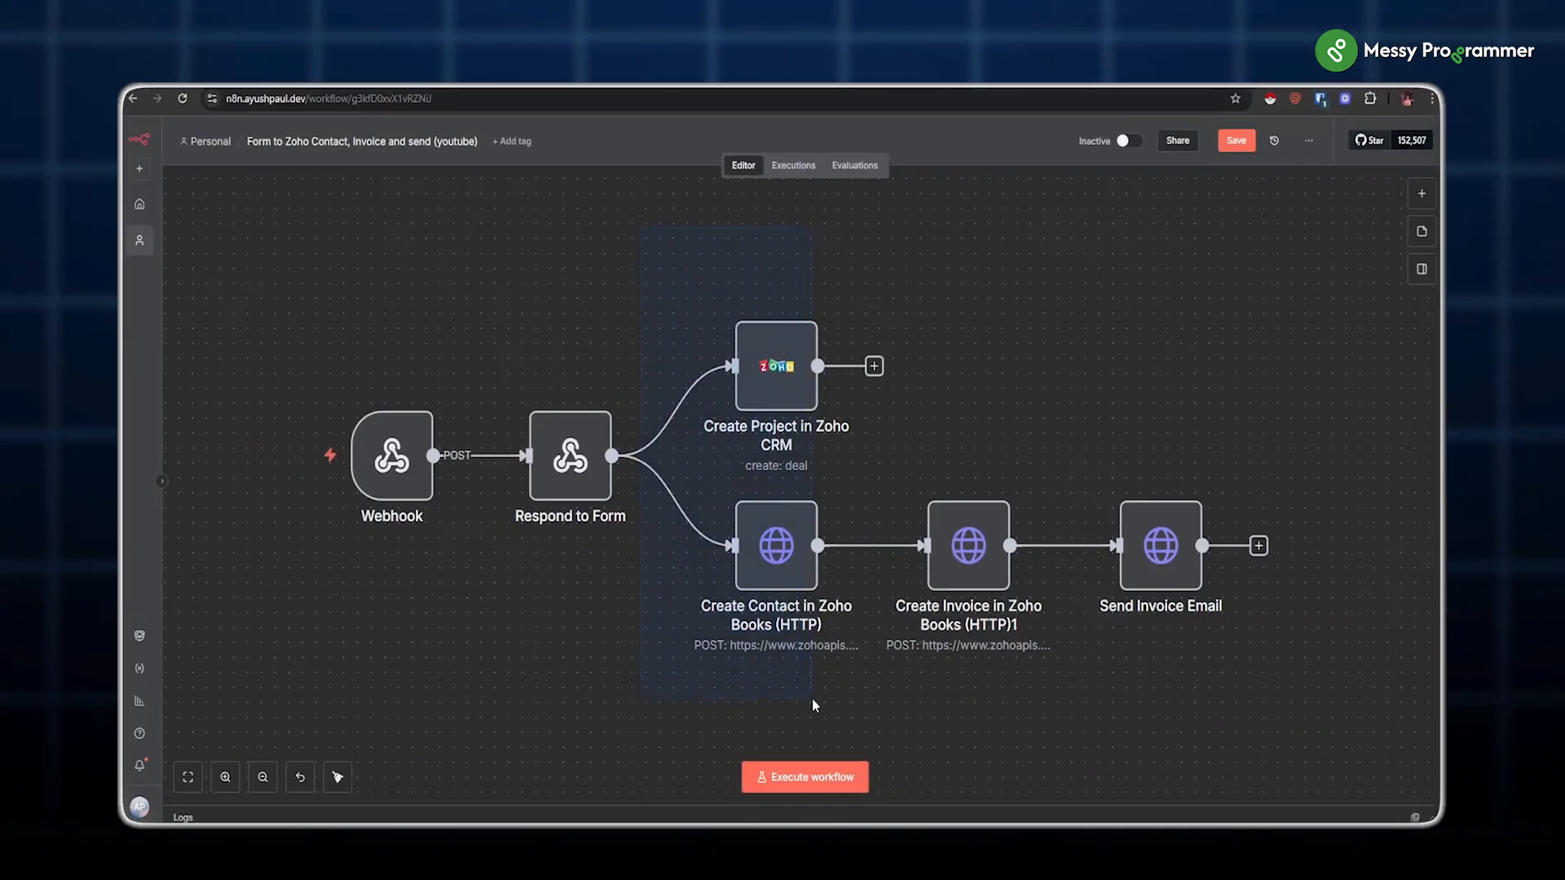
drag(824, 736, 825, 737)
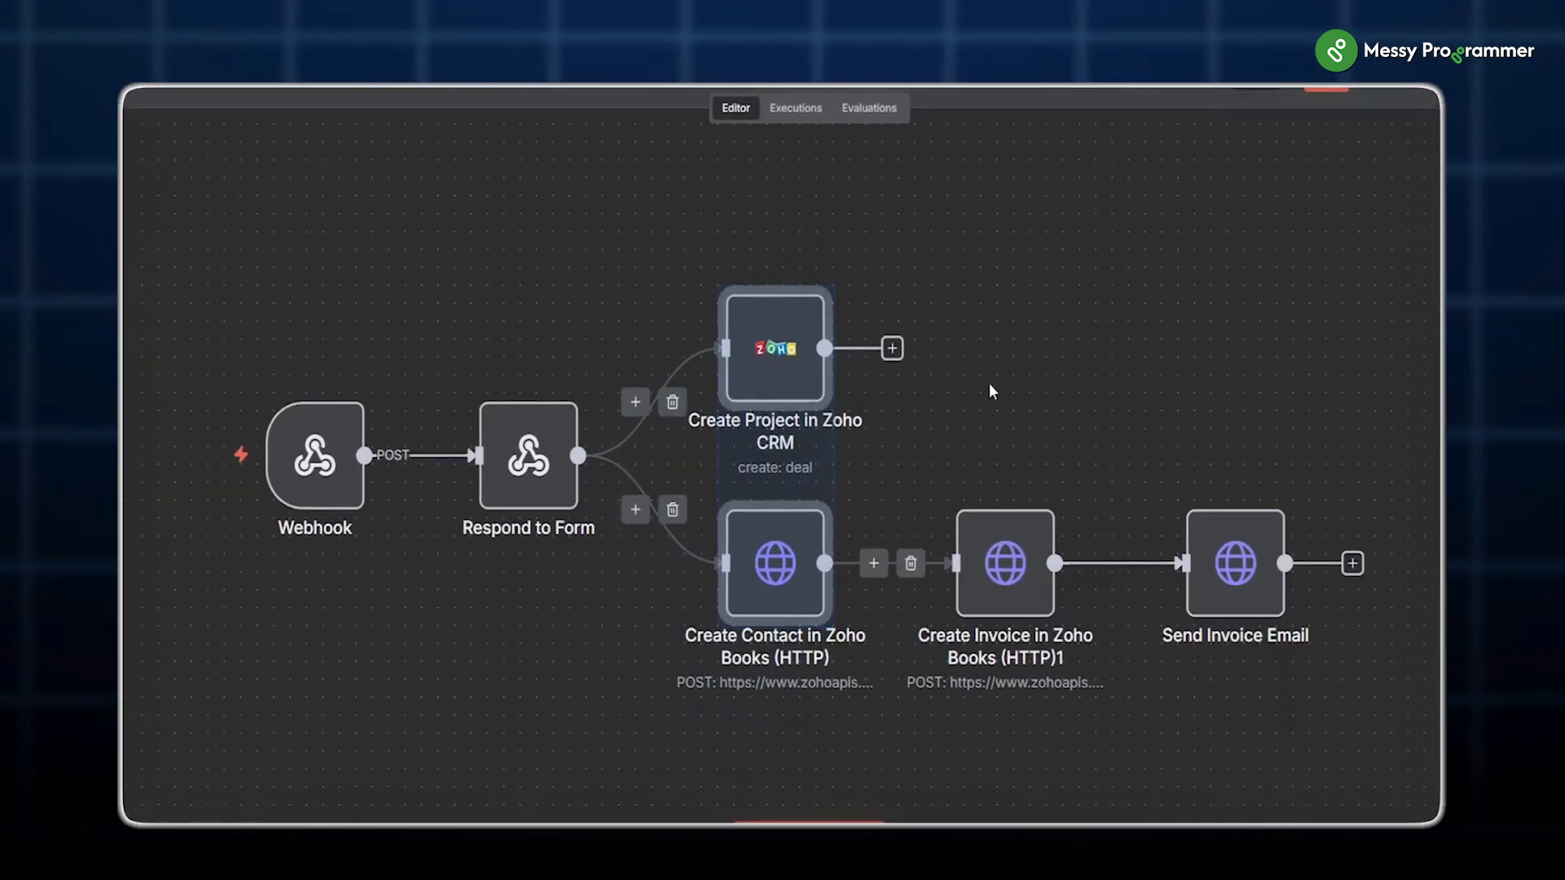
click(956, 397)
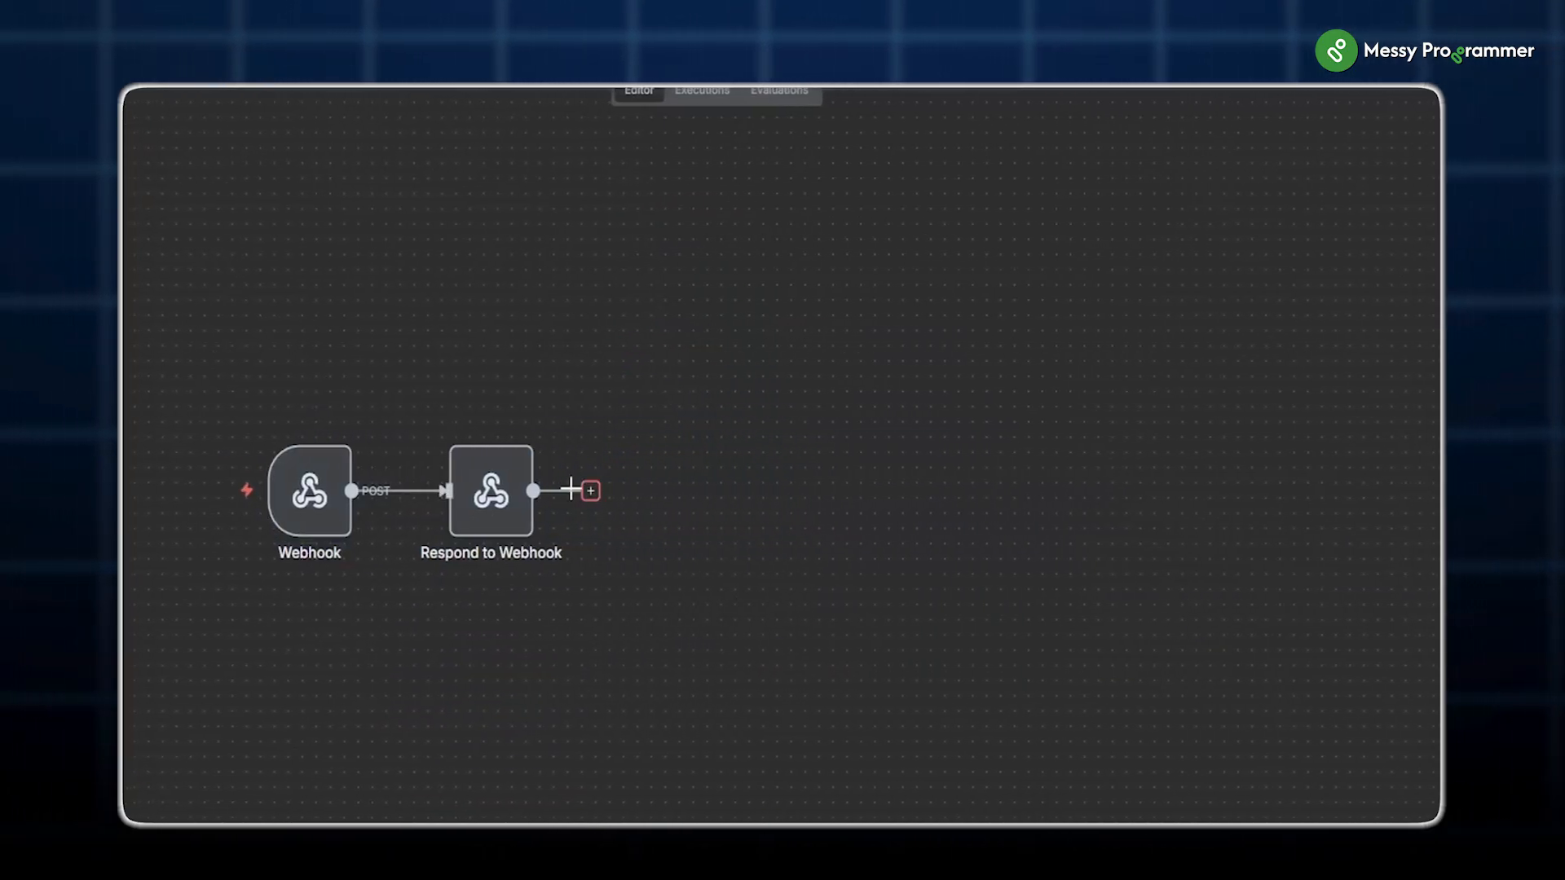
Step: Add Zoho CRM's Create a deal after Respond to Webhook and start a new Zoho credential
click(589, 490)
text(zoho crm)
key(Return)
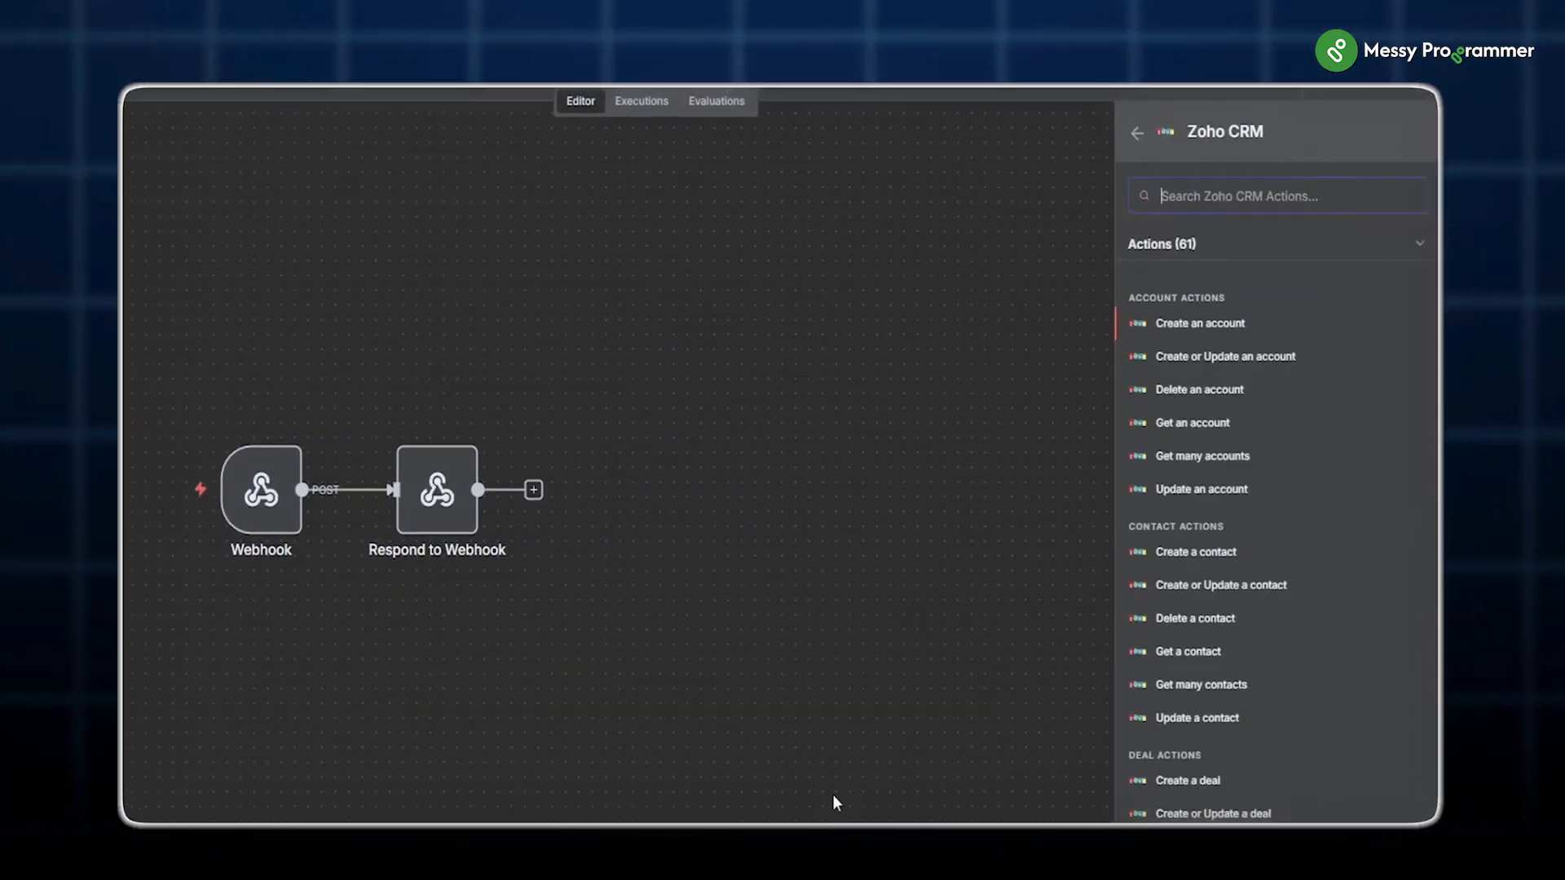
text(deal)
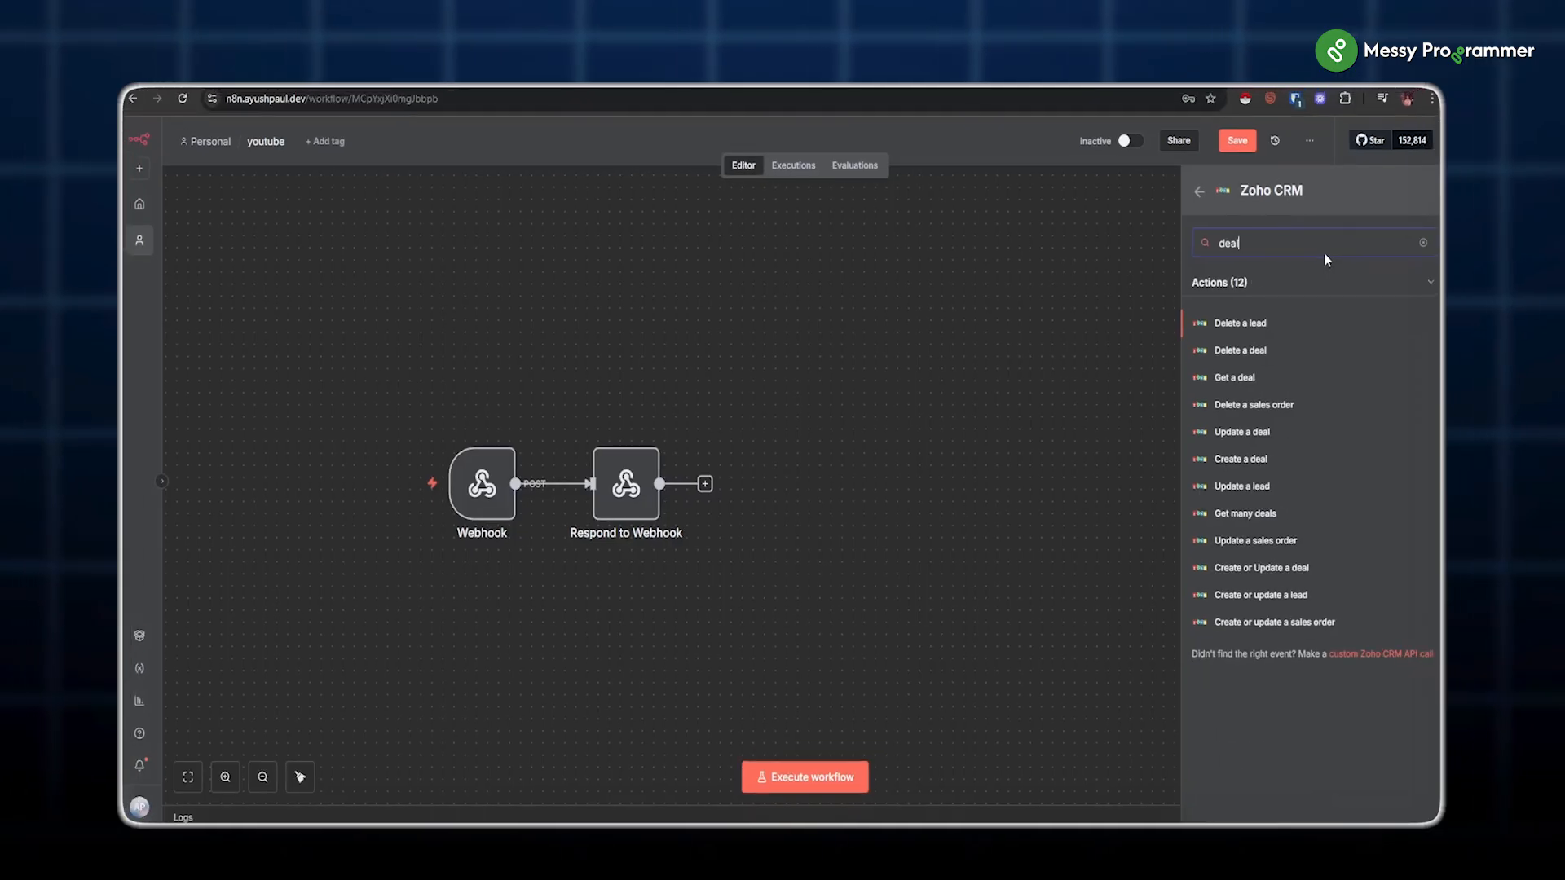
click(1226, 459)
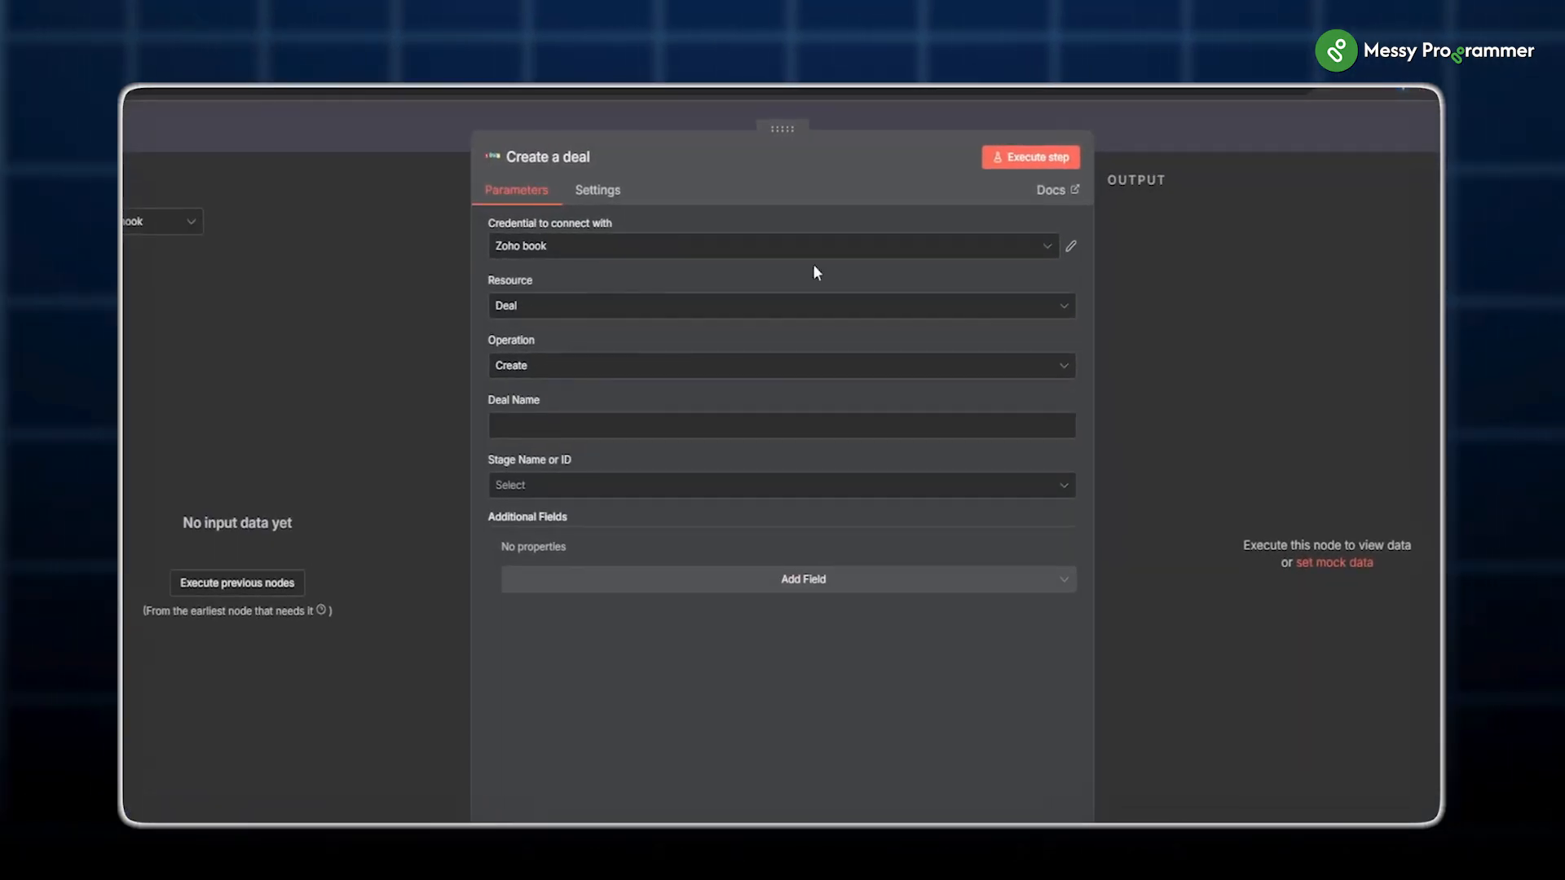
click(1046, 245)
click(583, 387)
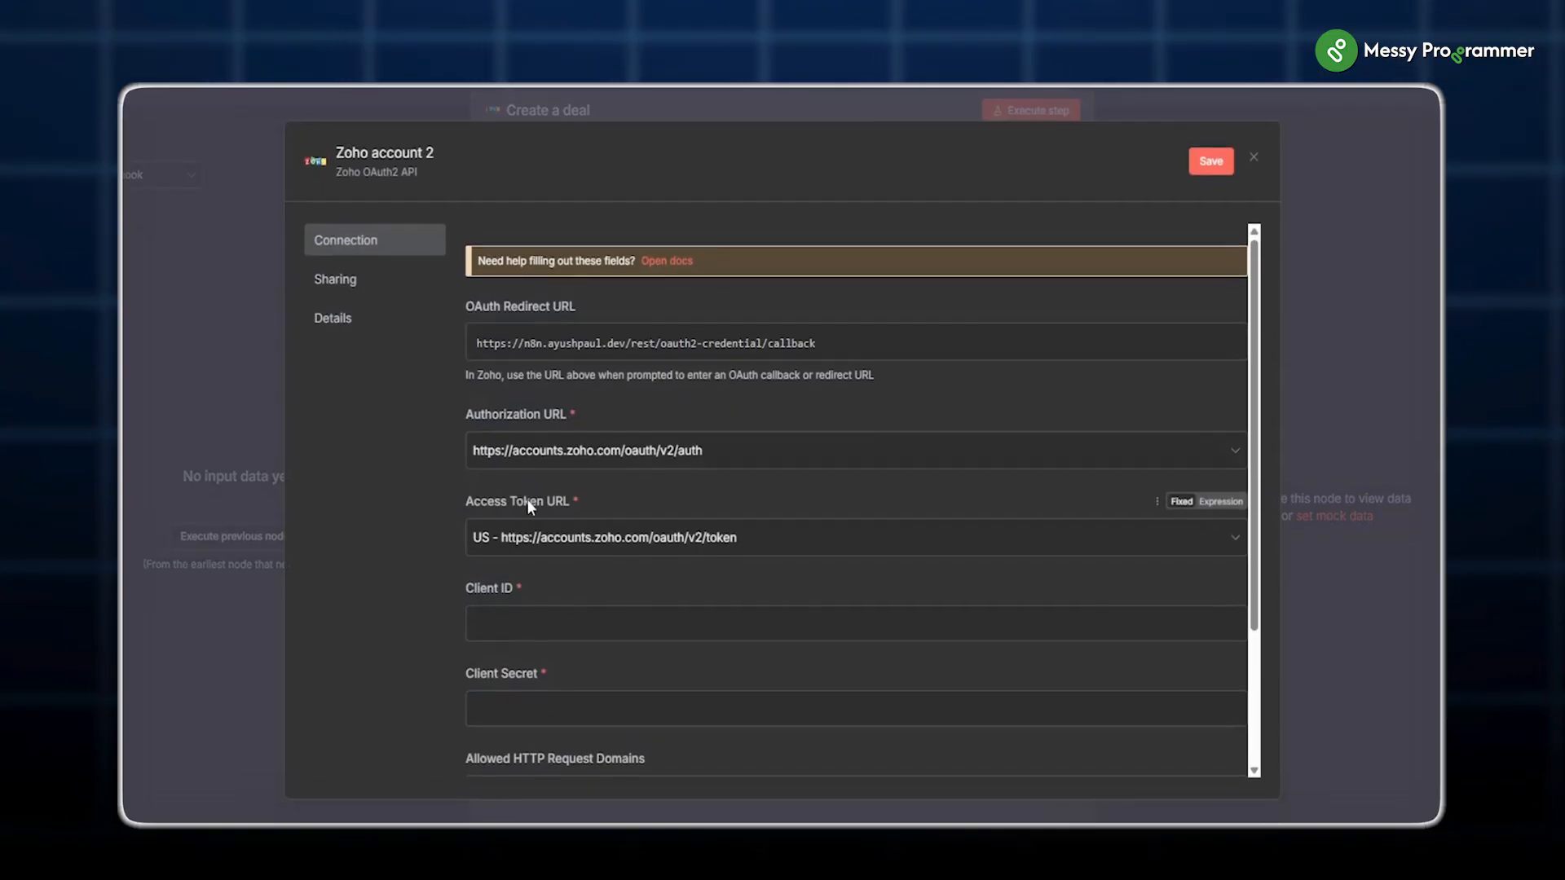
key(ctrl+t)
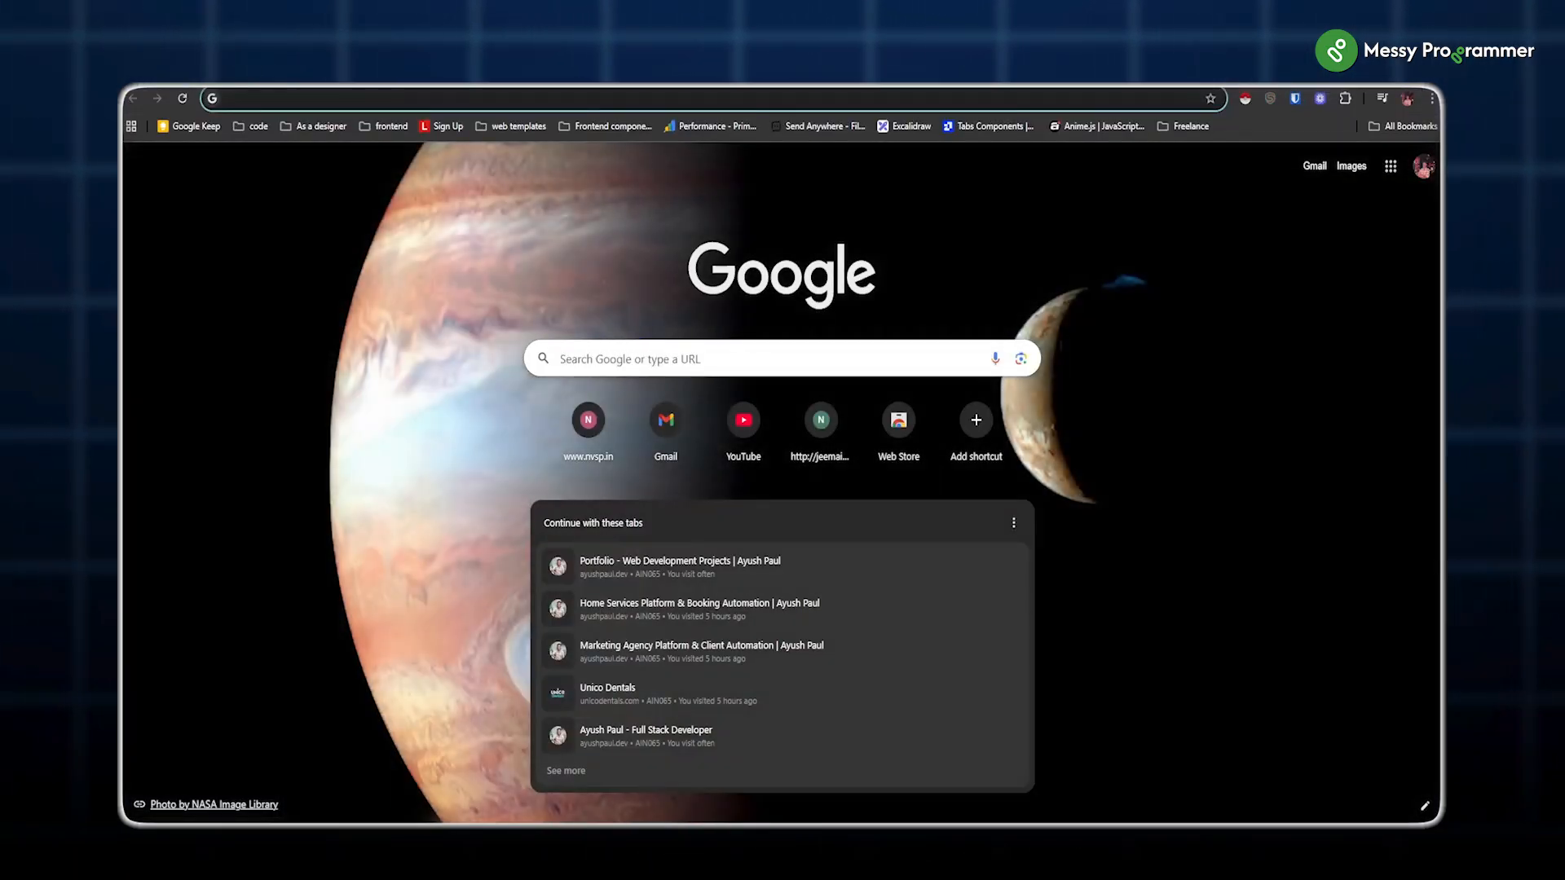
Step: Go to api-console.zoho.in and sign in with a saved passkey
text(api-console.zoho.in)
key(Return)
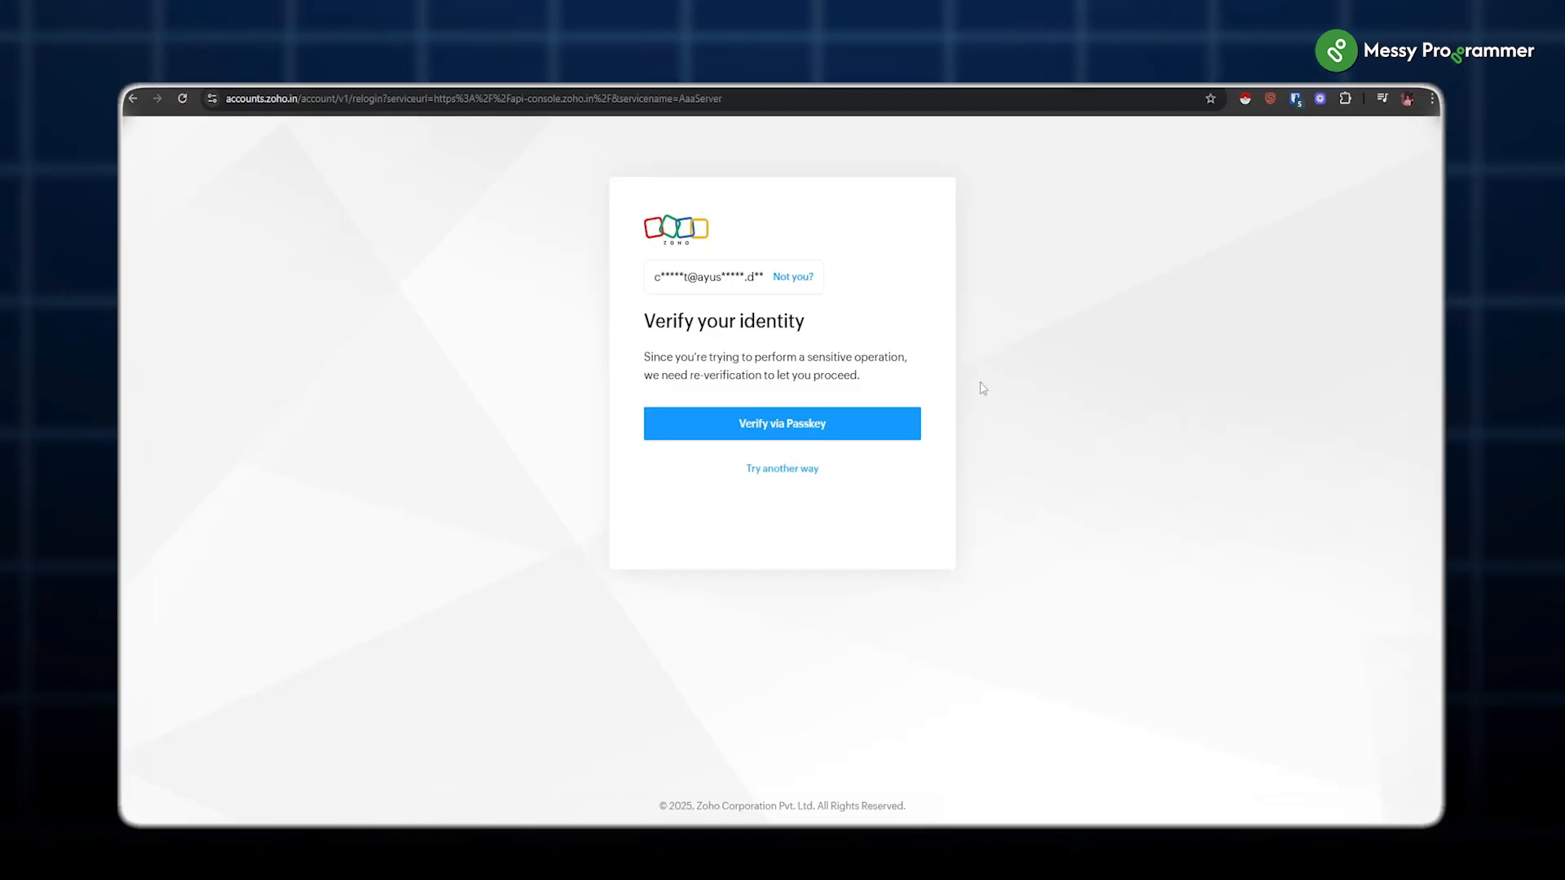
click(831, 425)
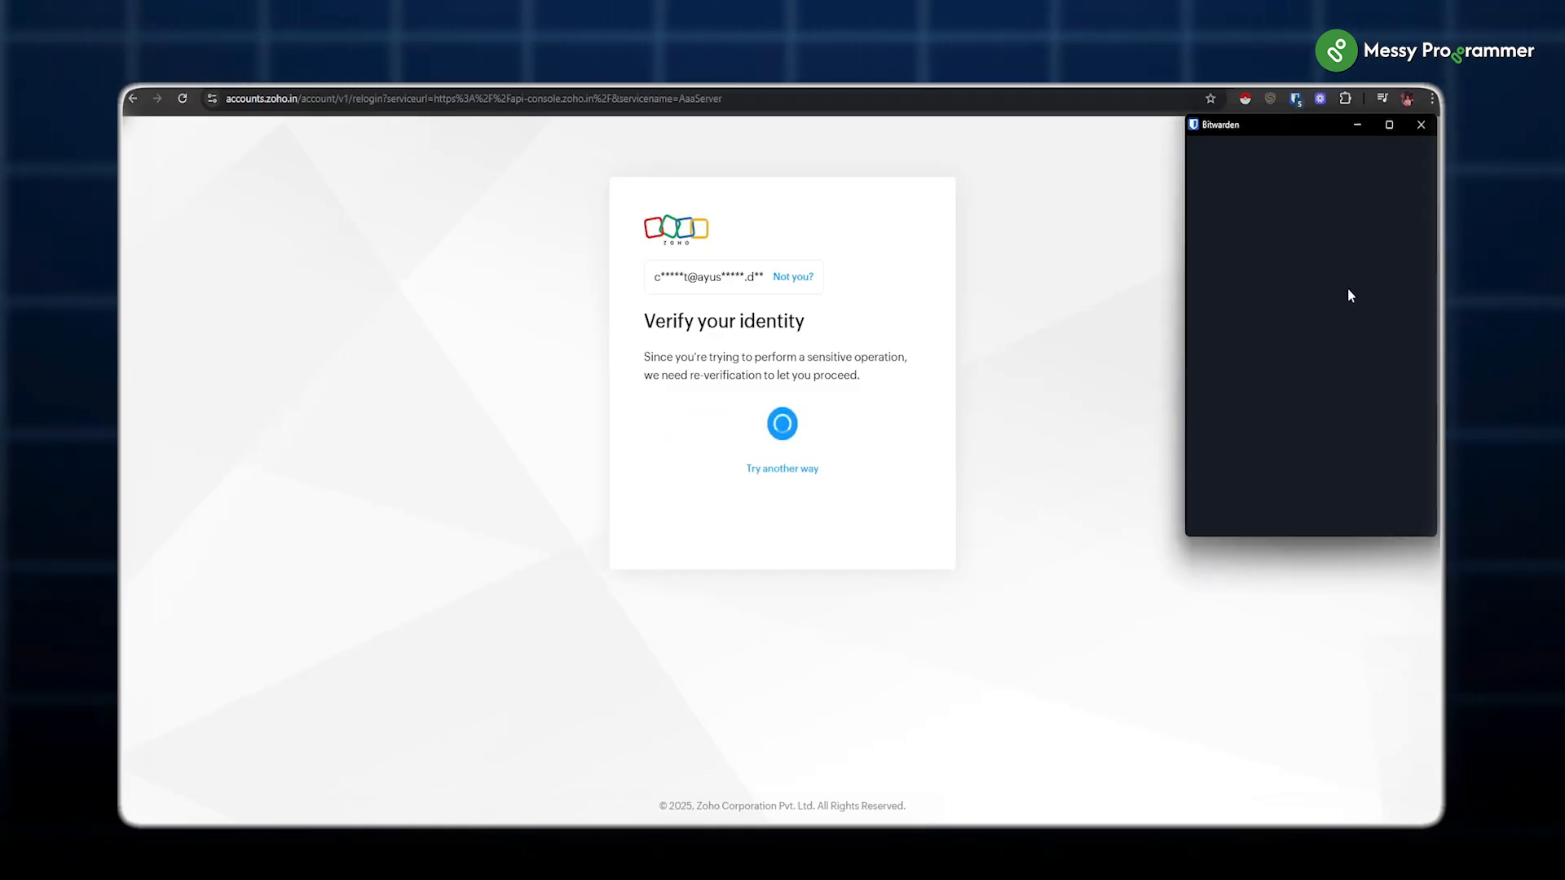
click(1282, 249)
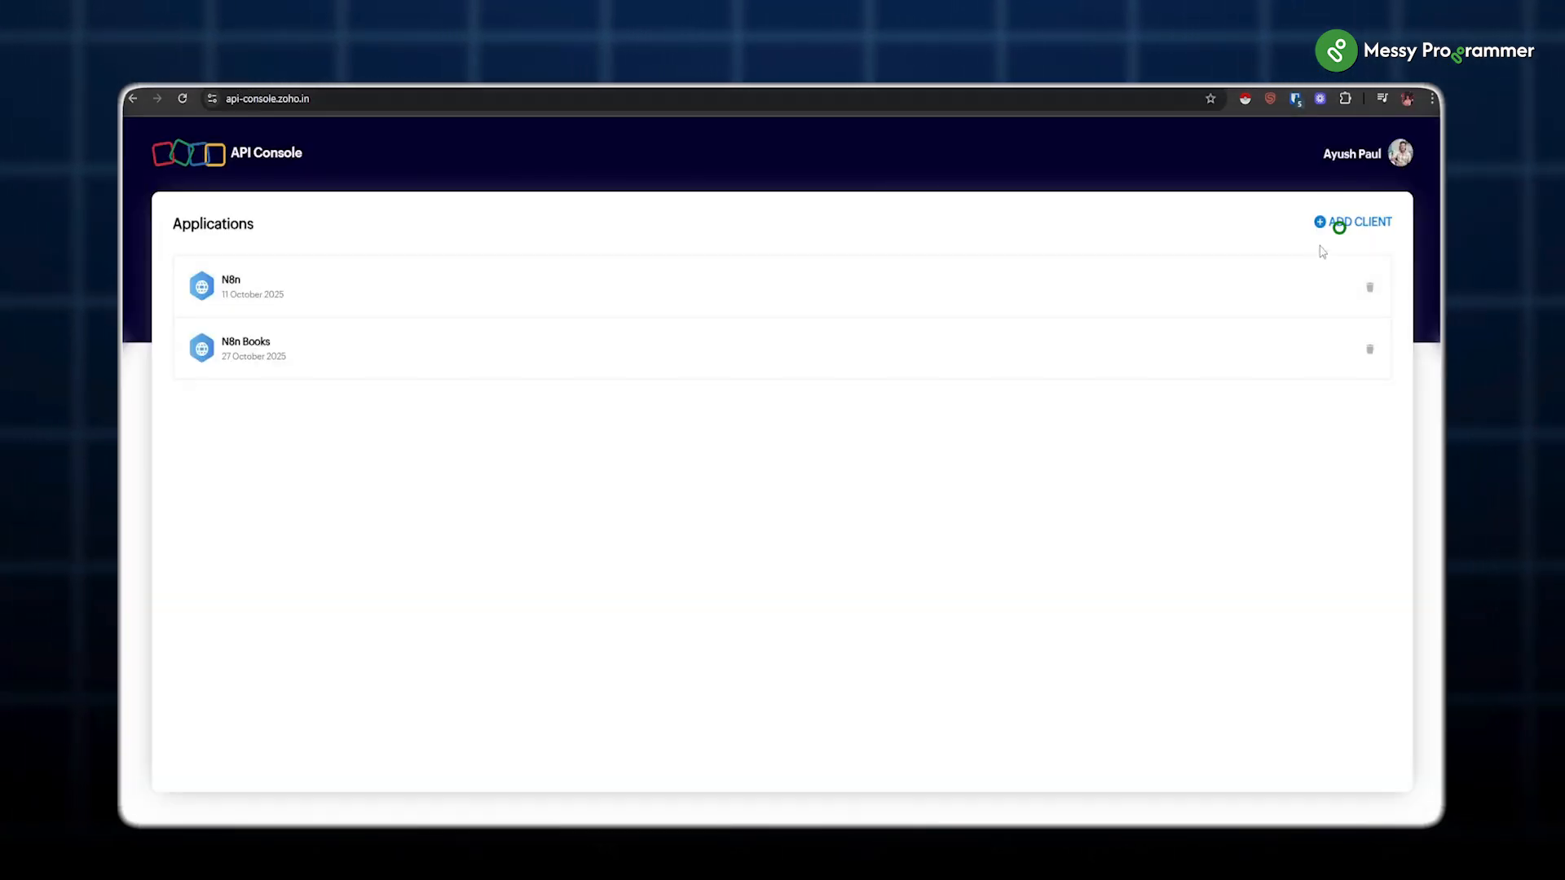
Step: Create server-based client 'Youtube' with the n8n homepage URL and paste its Client ID into n8n
click(1322, 232)
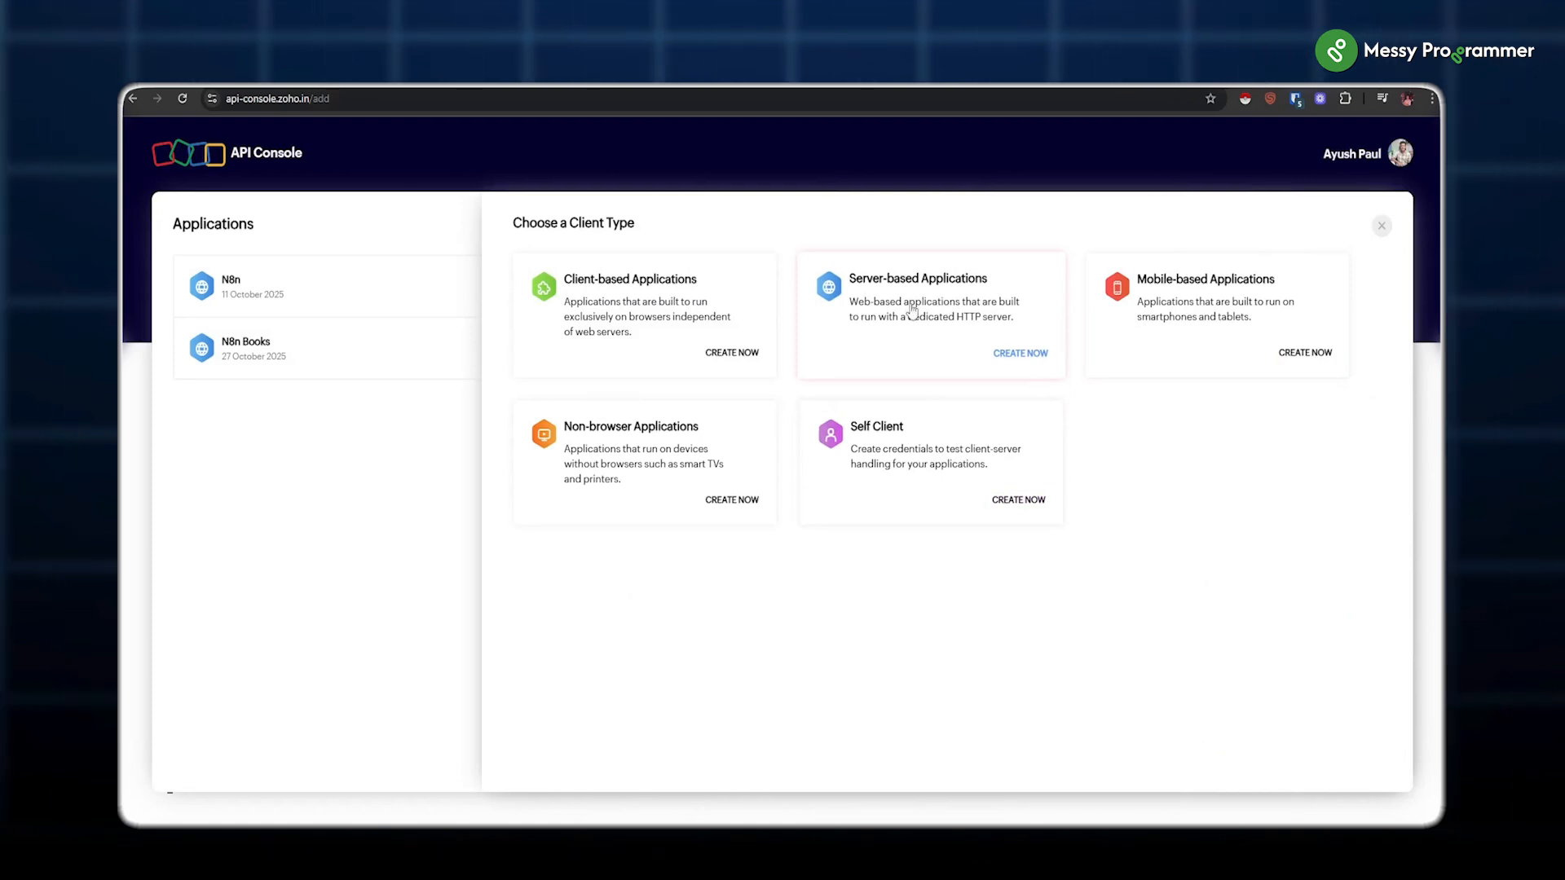
click(1010, 354)
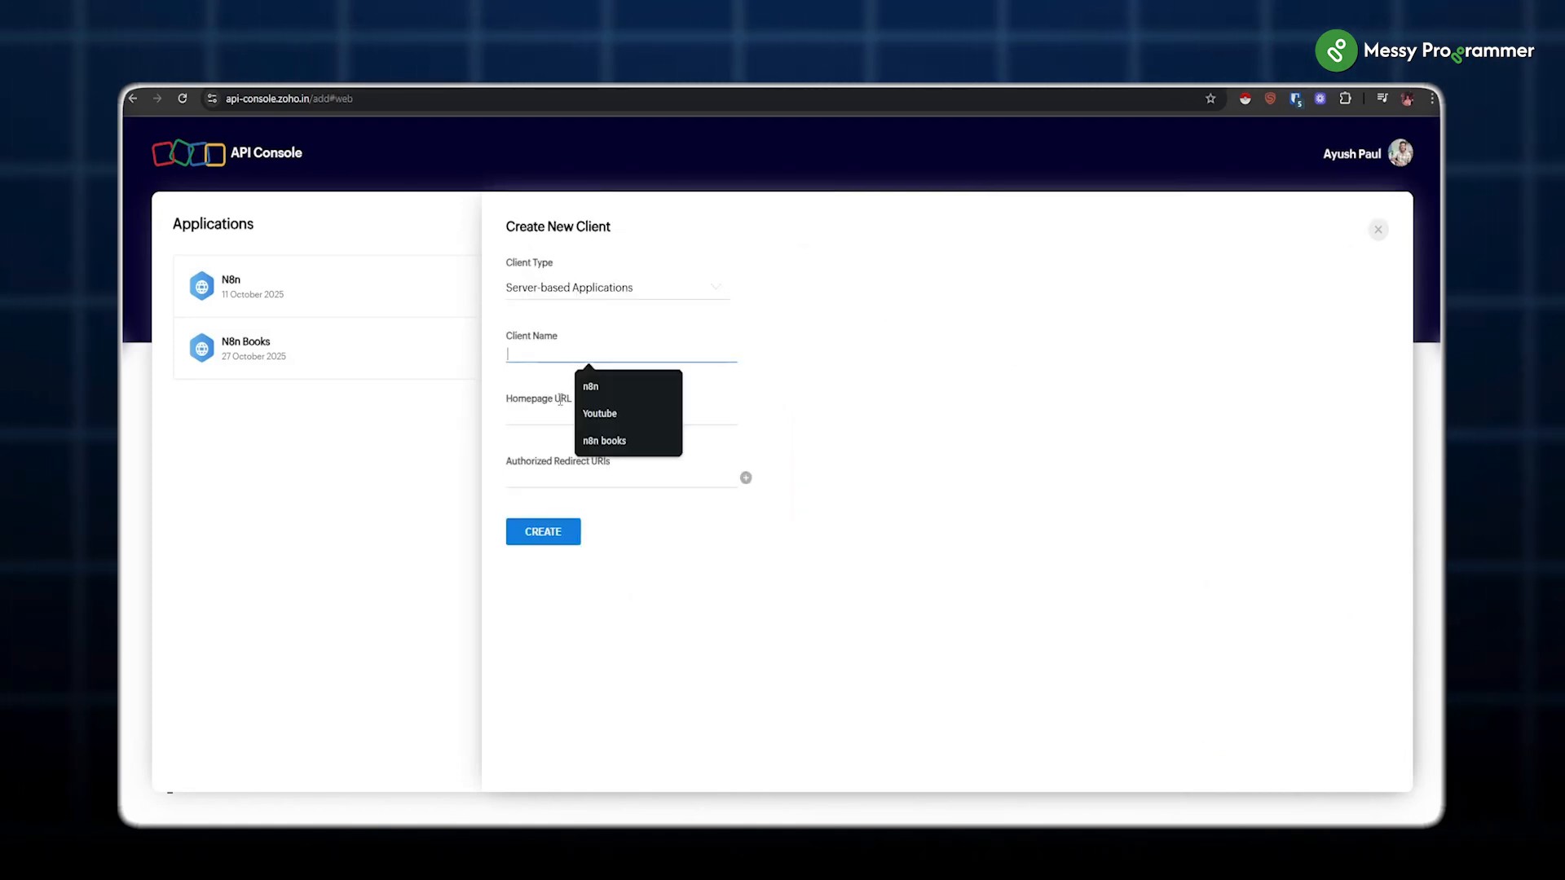
click(632, 413)
click(534, 414)
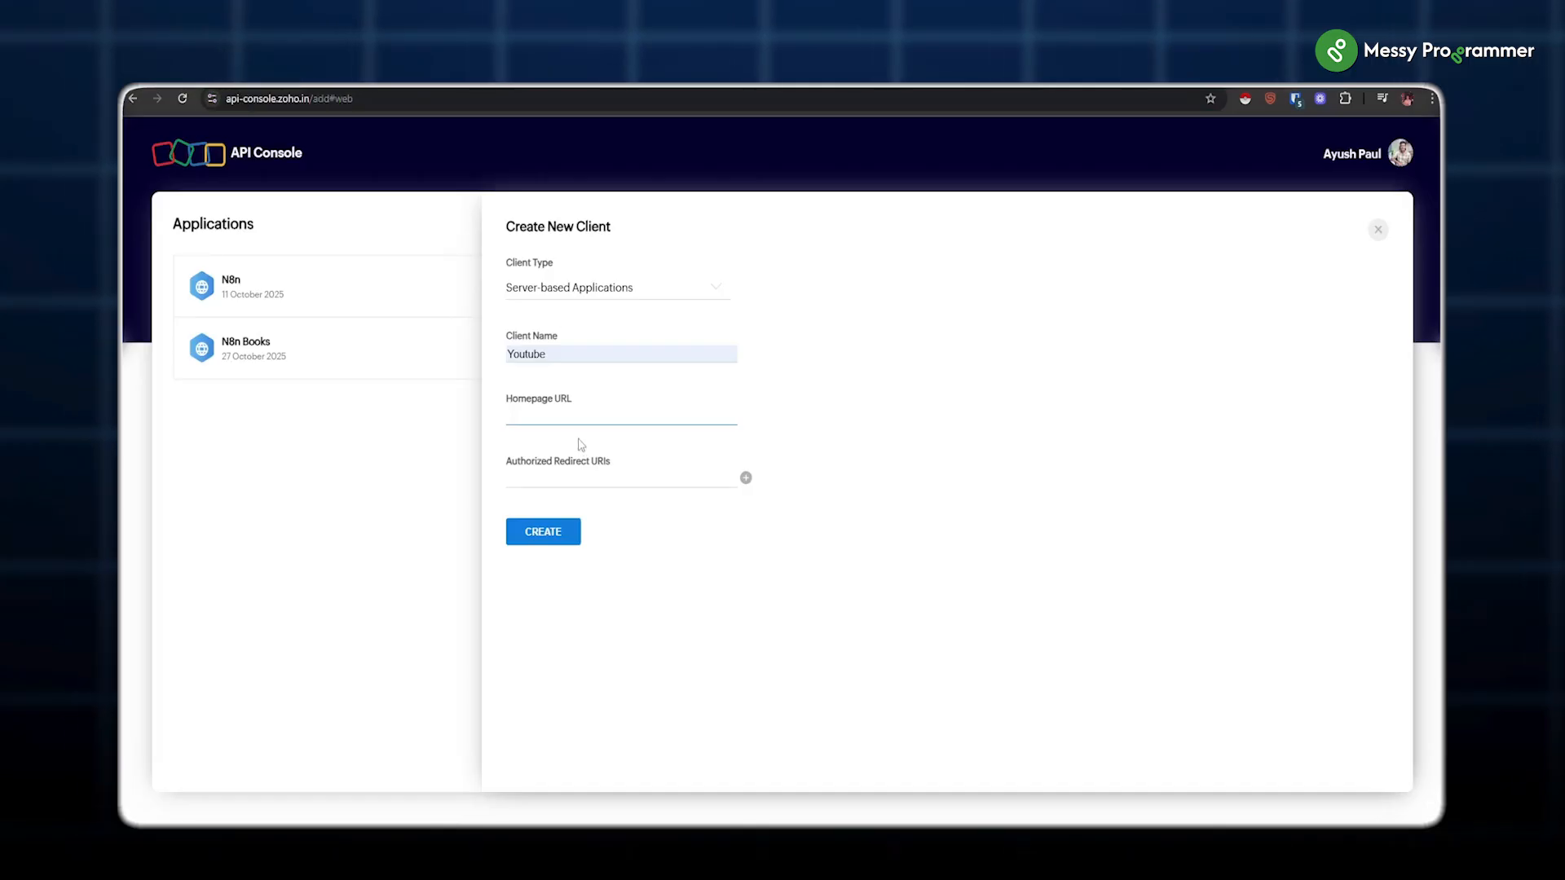
key(ctrl+v)
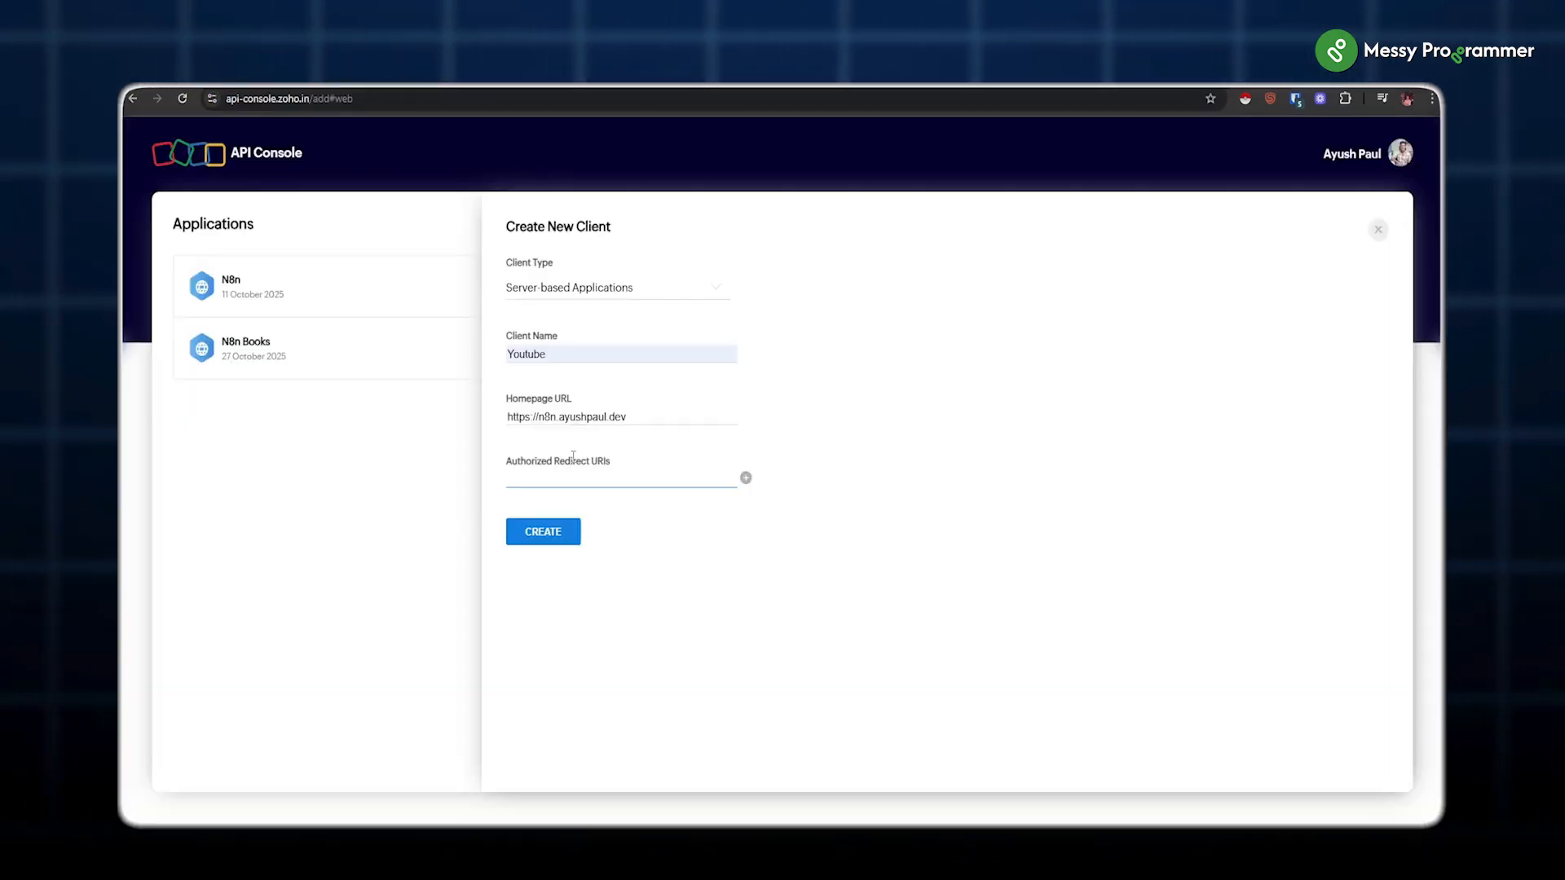
click(543, 538)
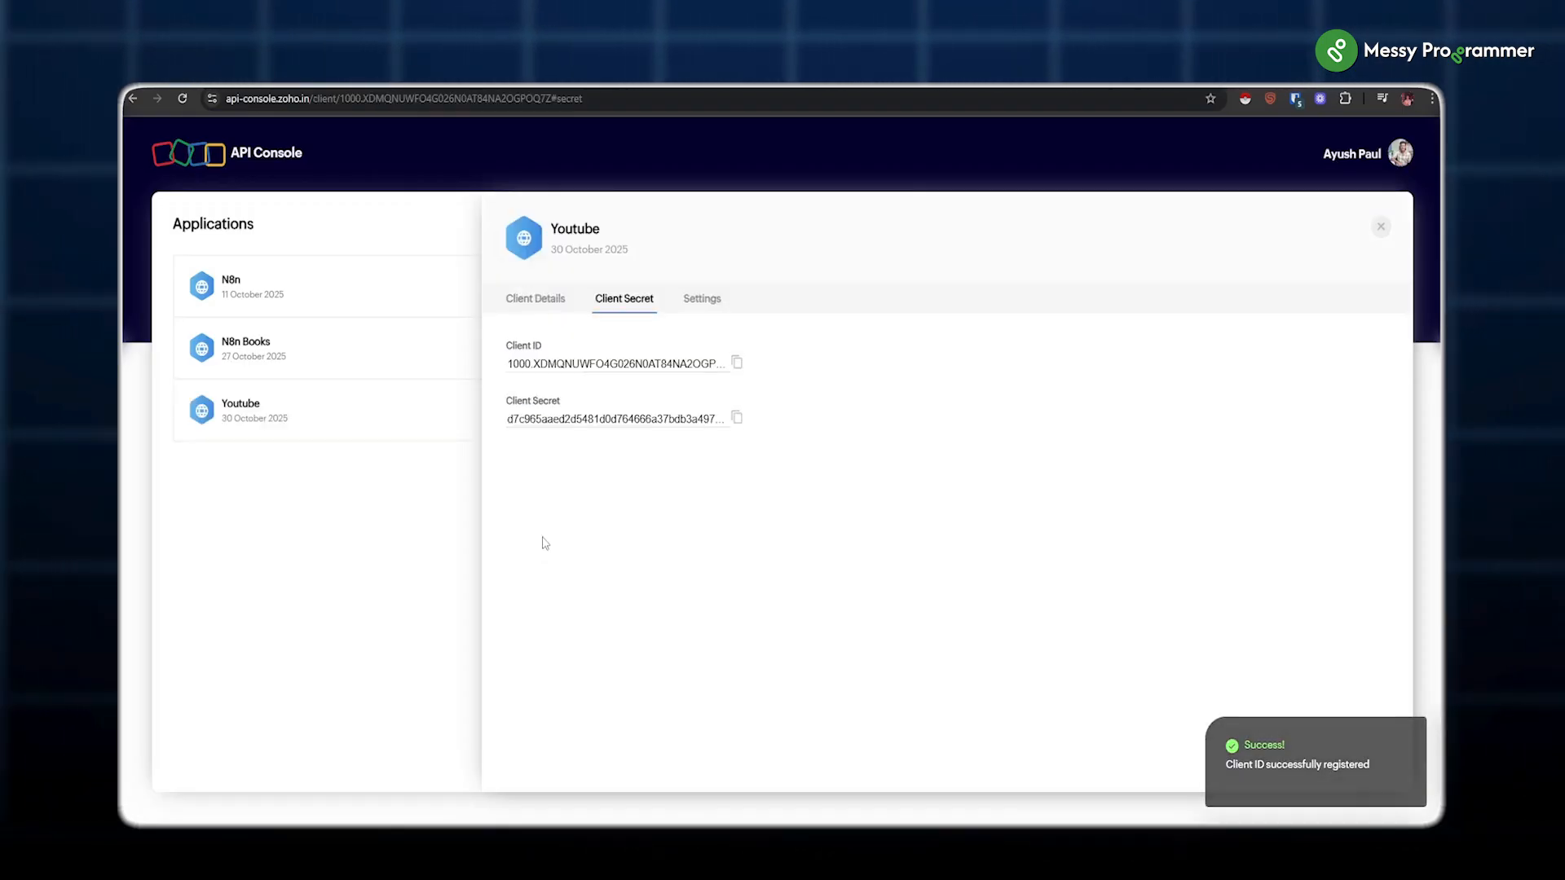
click(737, 363)
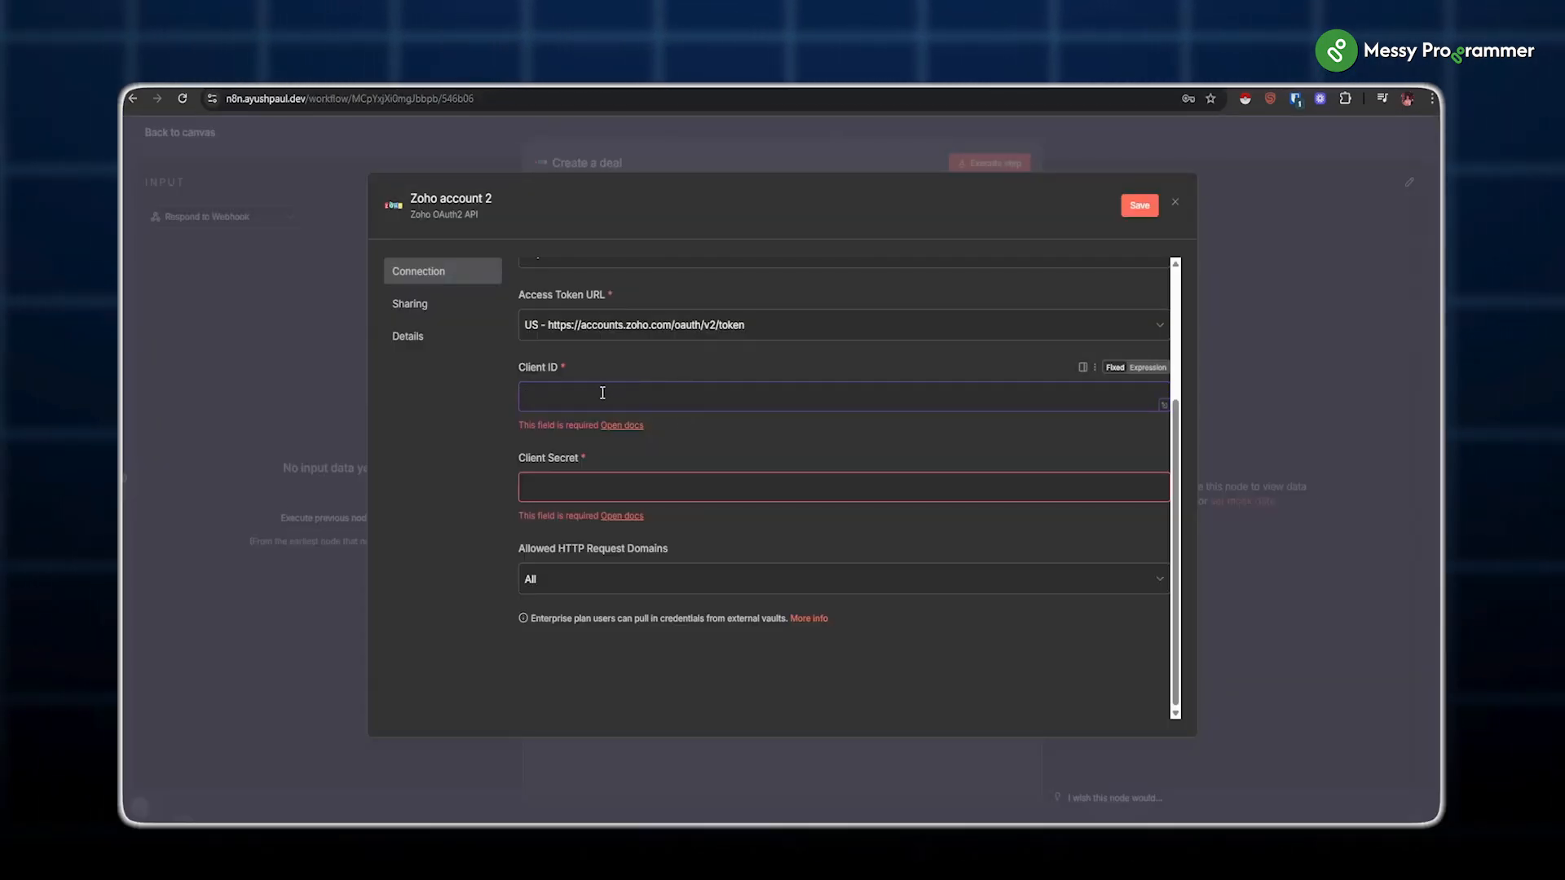
key(ctrl+v)
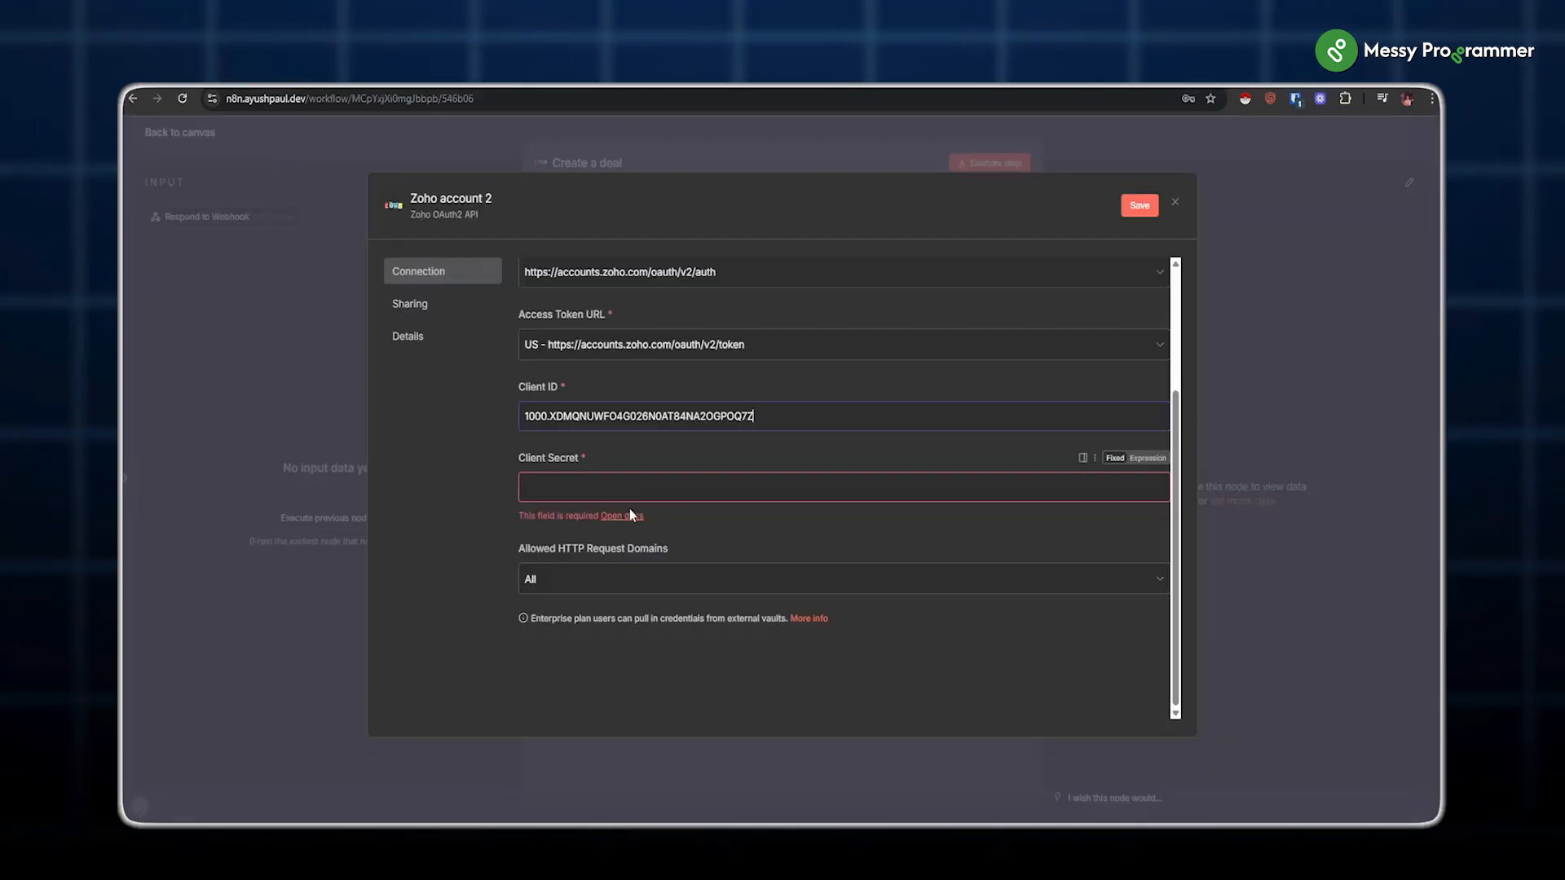
Step: Paste the Client Secret into the credential and connect the Zoho account
key(ctrl+v)
click(318, 256)
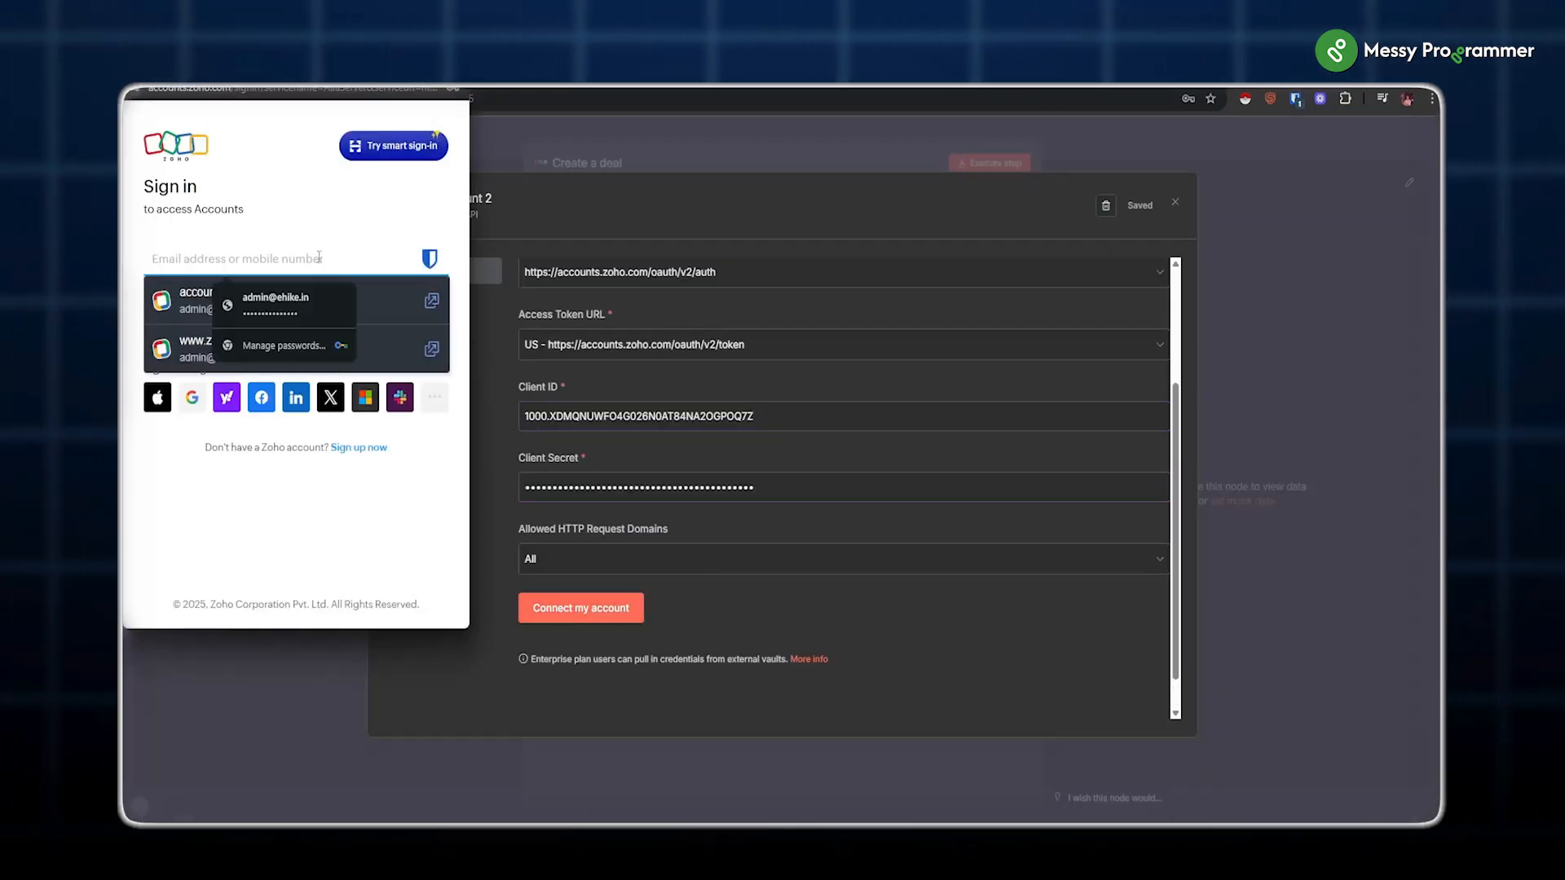
text(a)
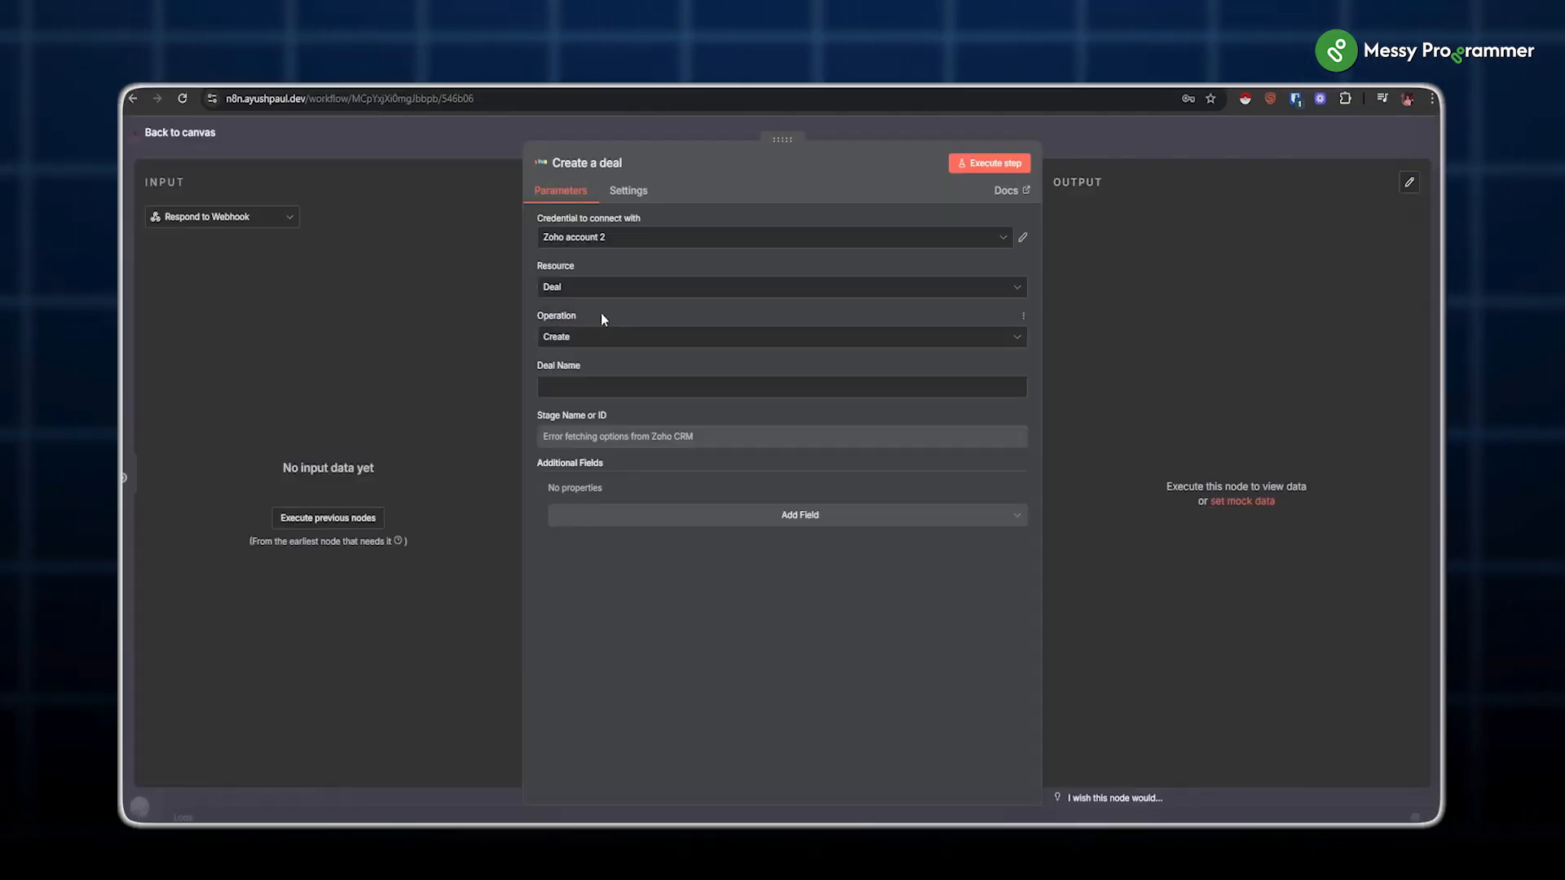
Step: Set the Zoho CRM node's resource to Deal and operation to Create
click(559, 295)
click(563, 377)
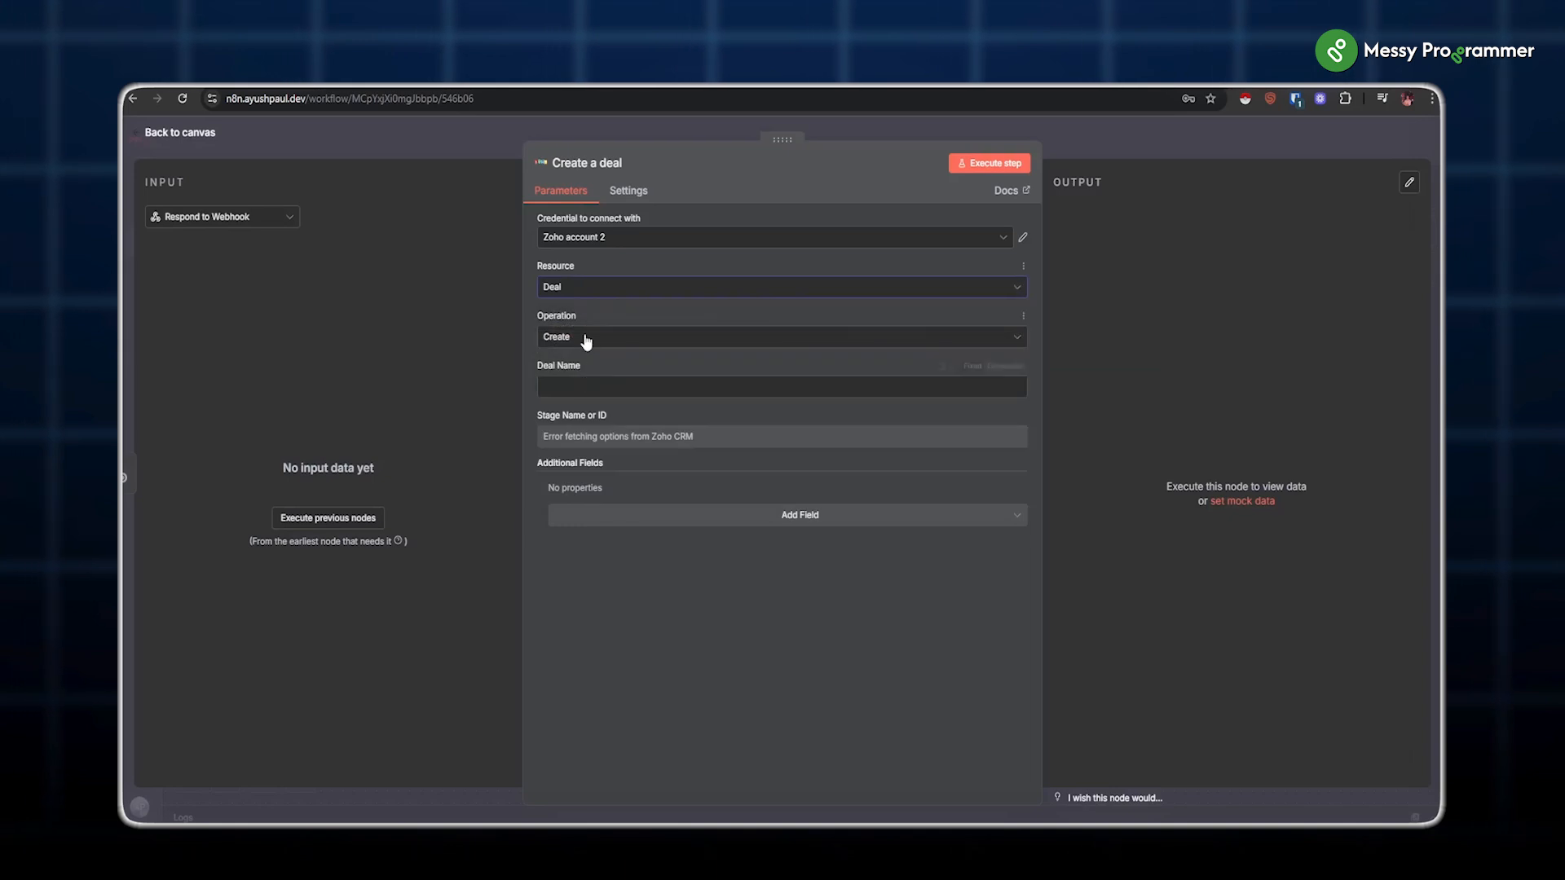
click(586, 339)
click(571, 376)
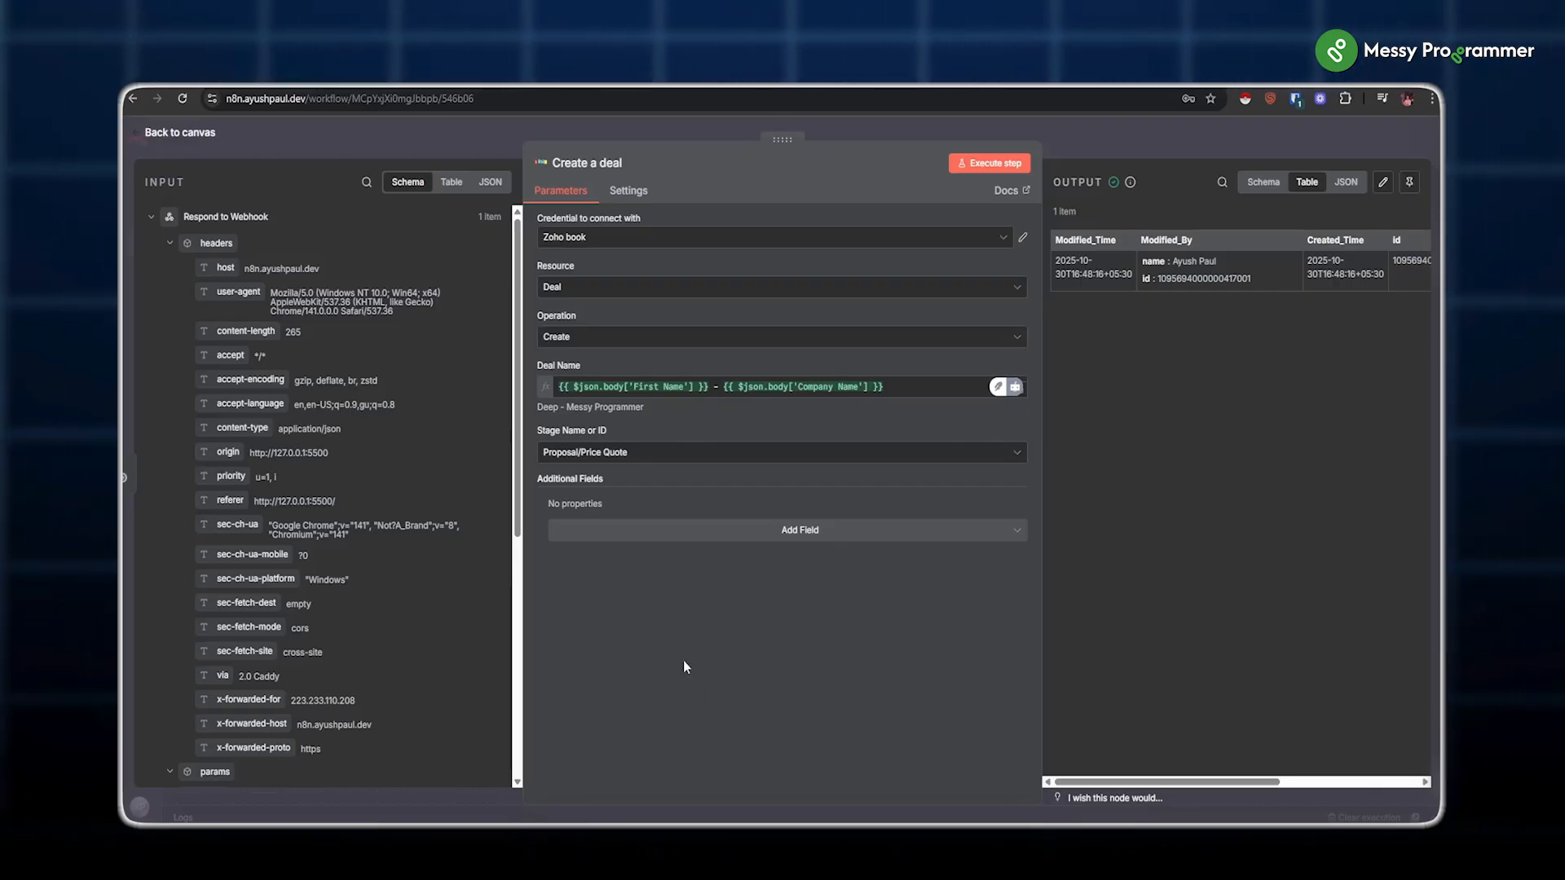
Step: Move Create a deal above Respond to Webhook, find no Zoho Books node, and add HTTP Request
click(423, 135)
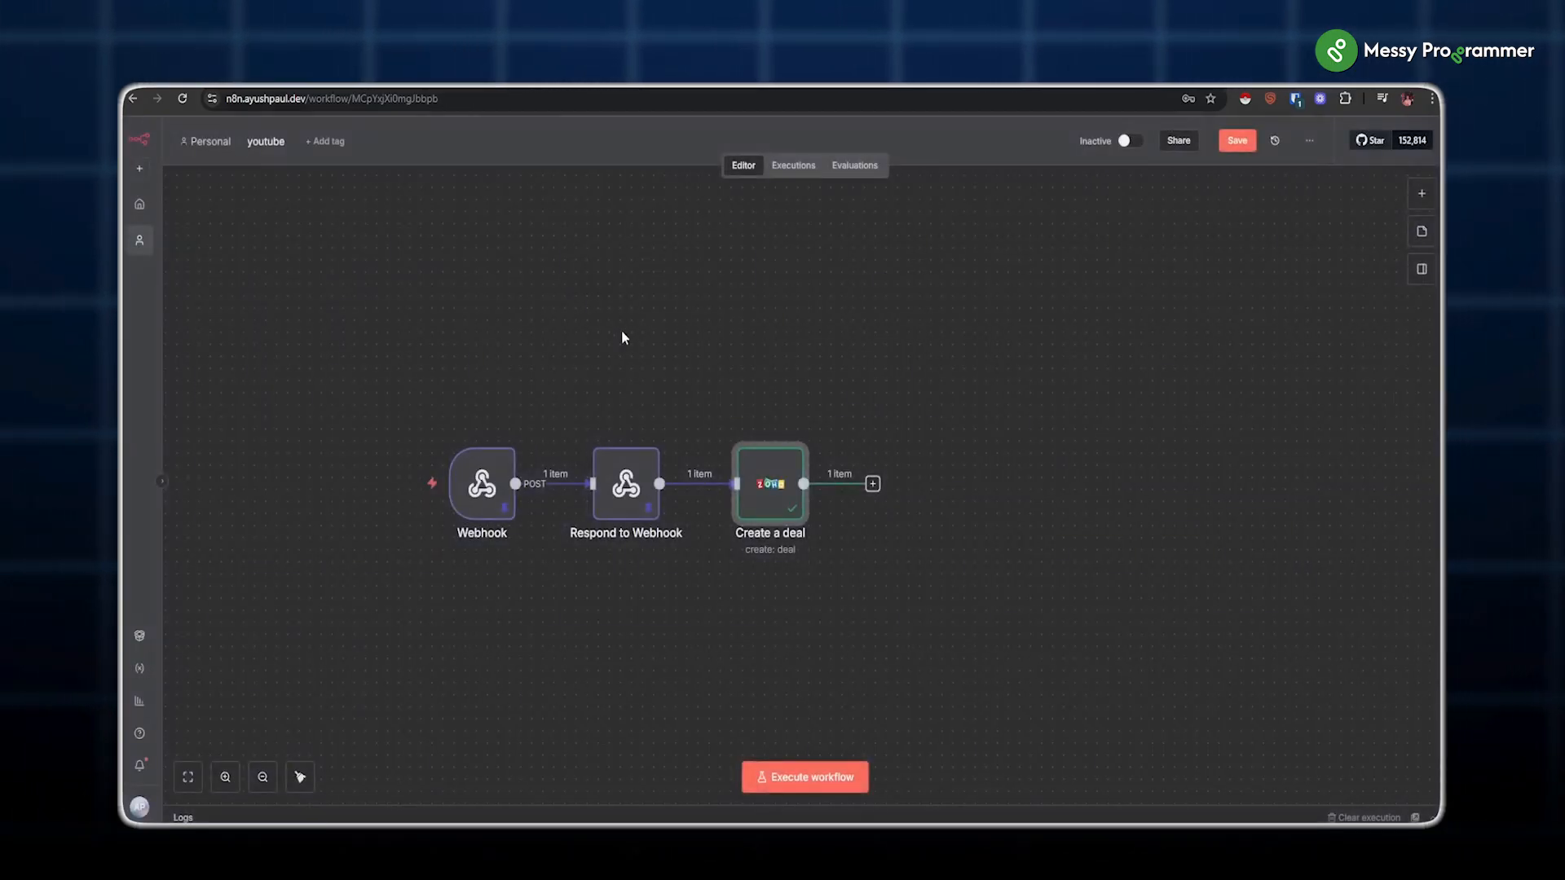
drag(770, 489, 792, 356)
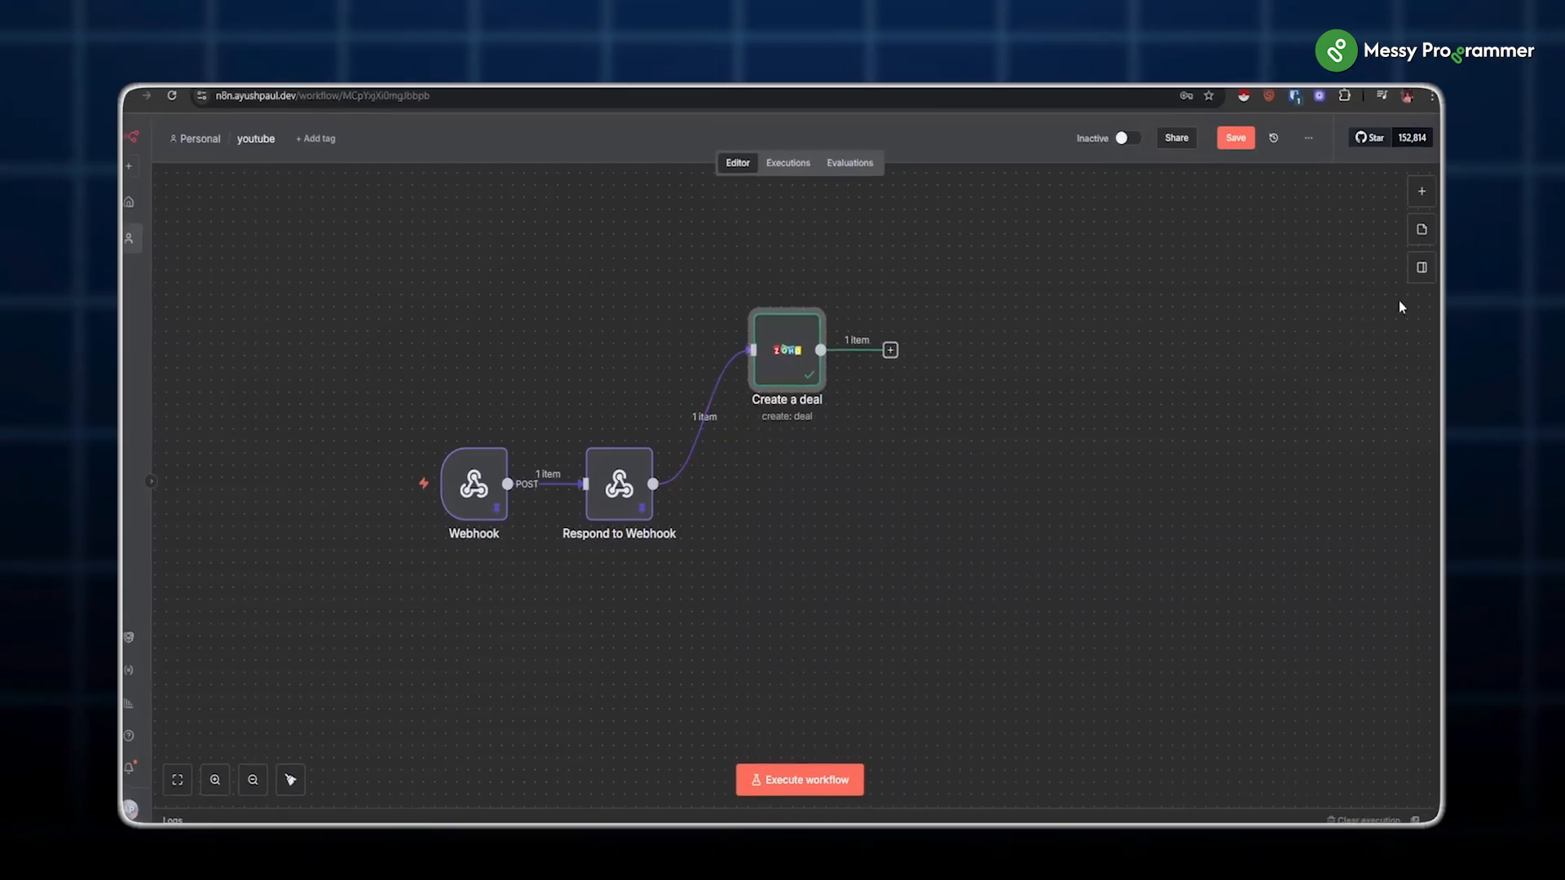
click(1421, 196)
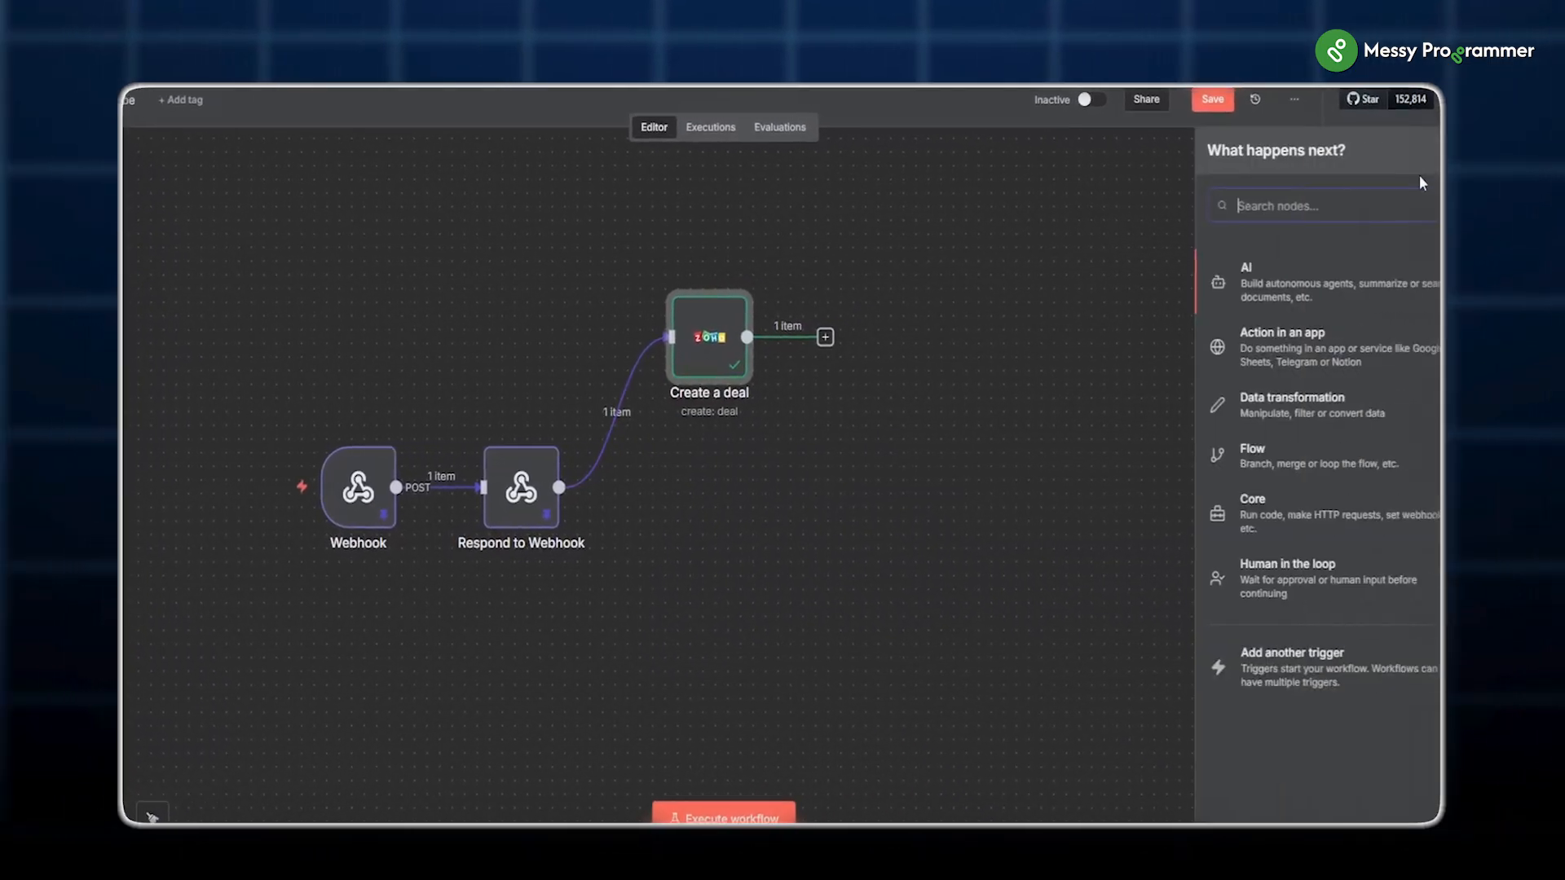
text(zoho)
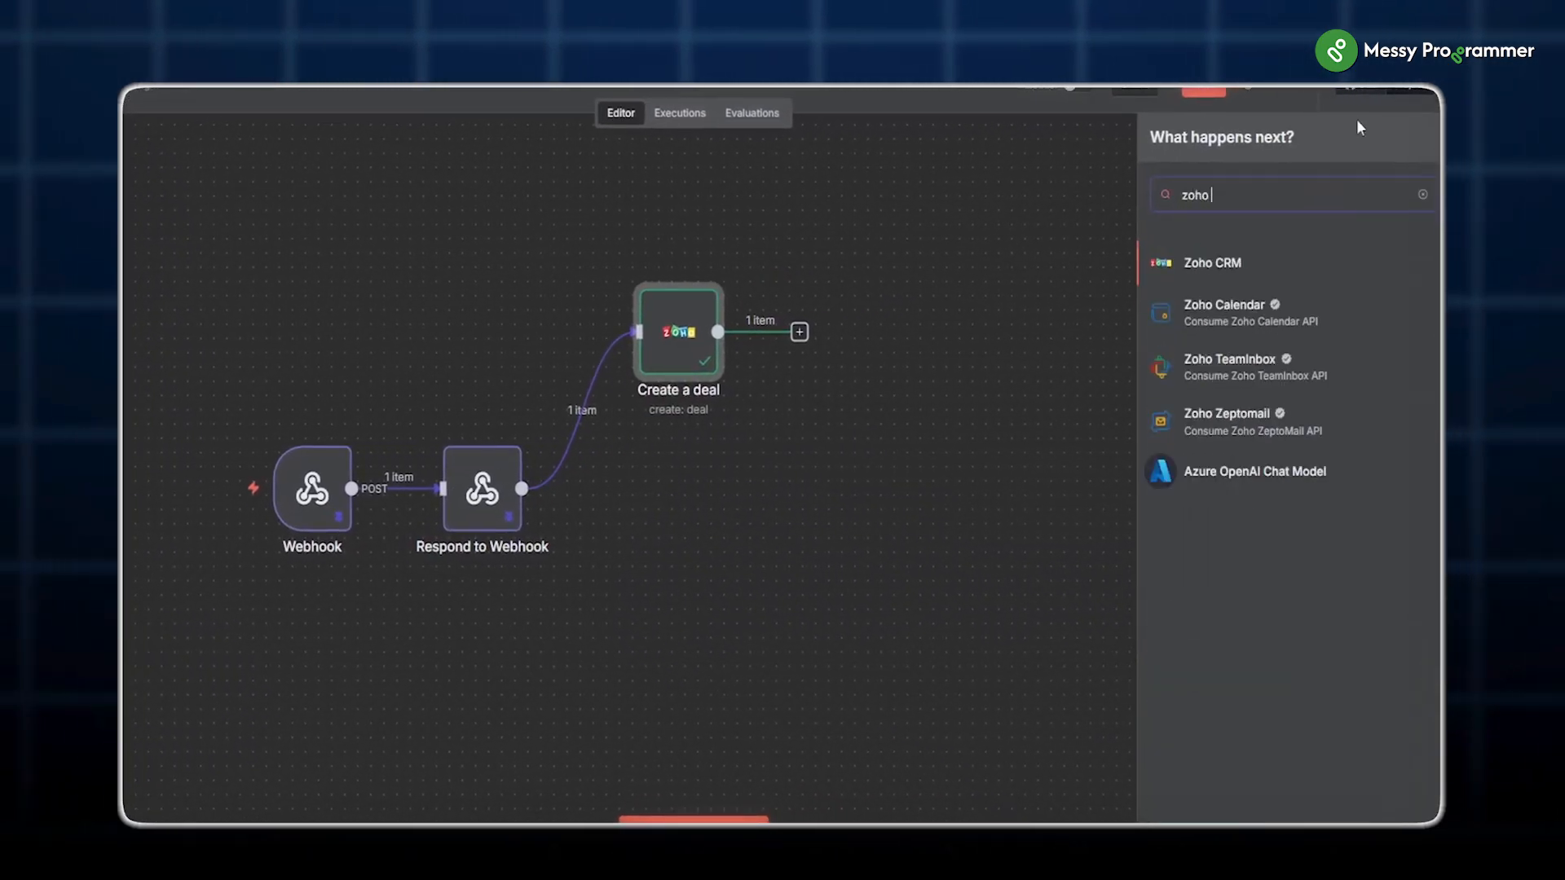
text( book)
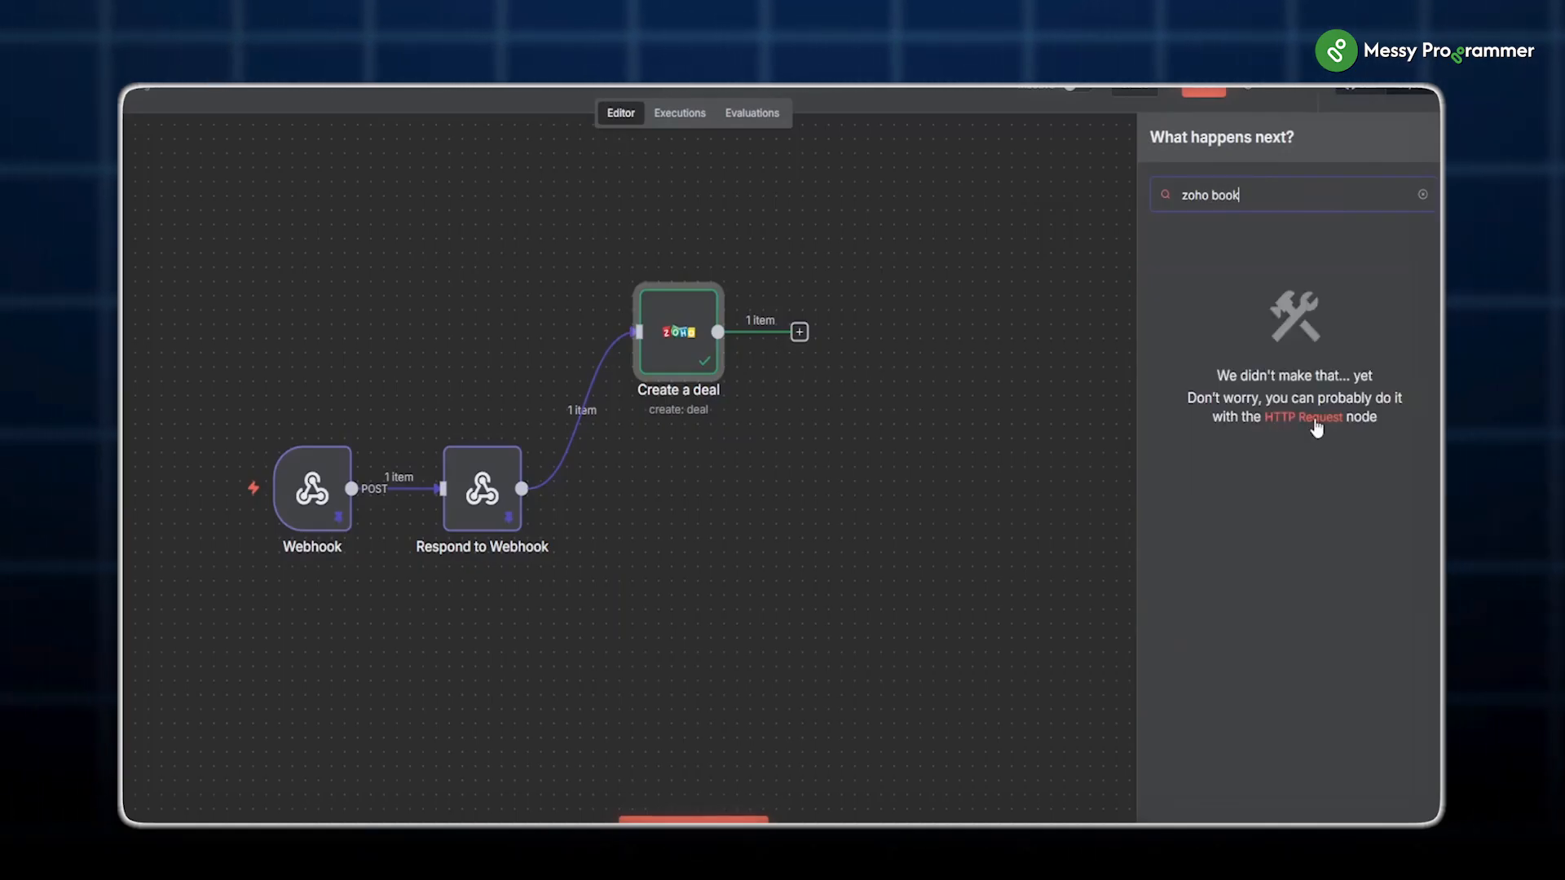
key(BackSpace)
text(h)
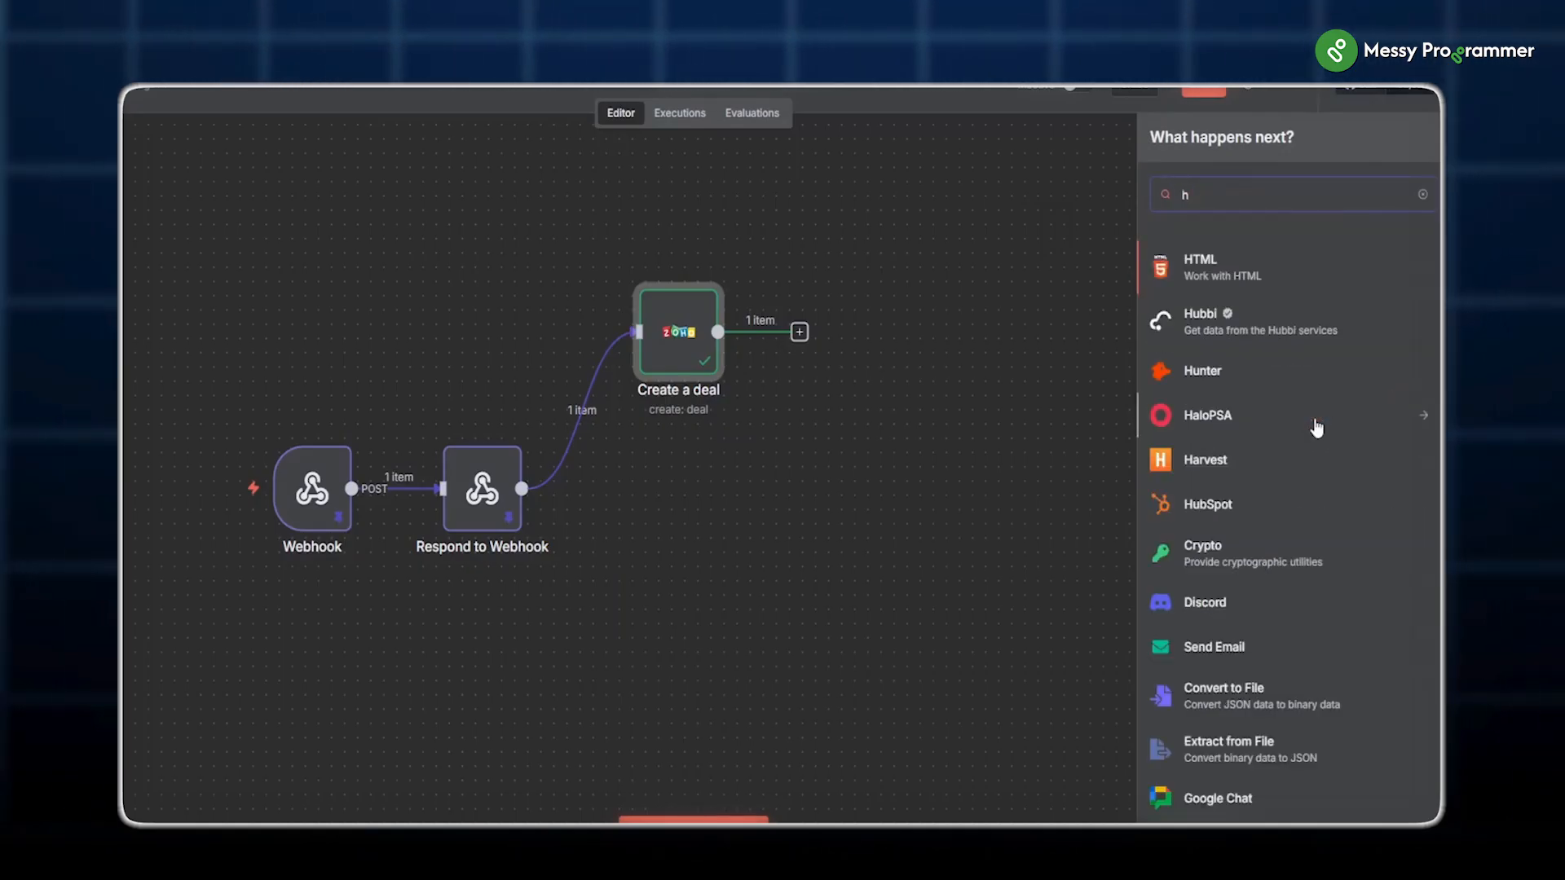
text(ttp)
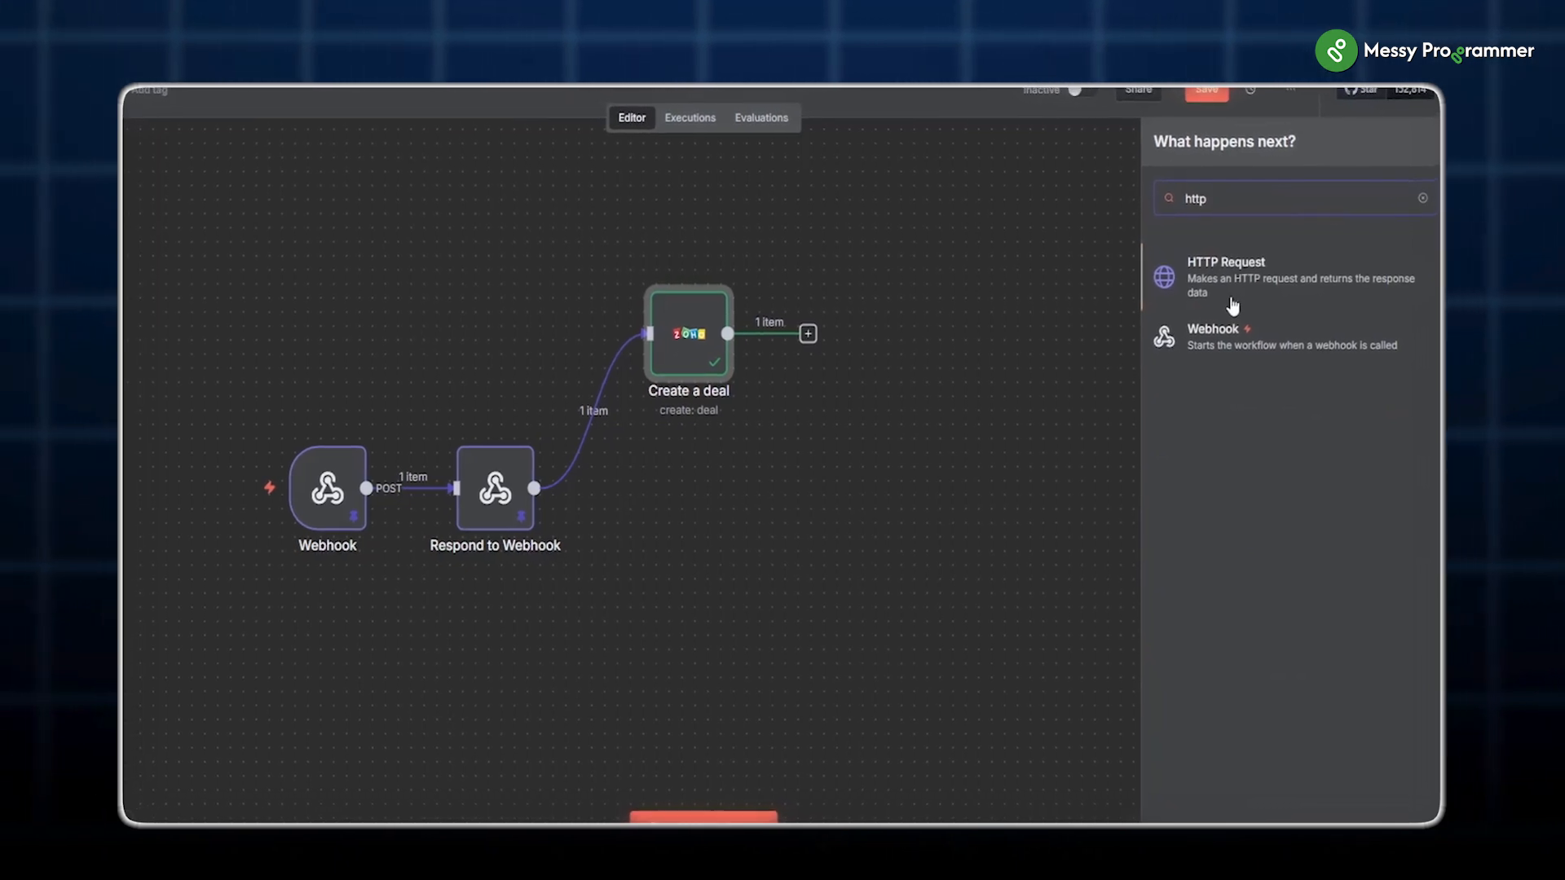
click(1284, 273)
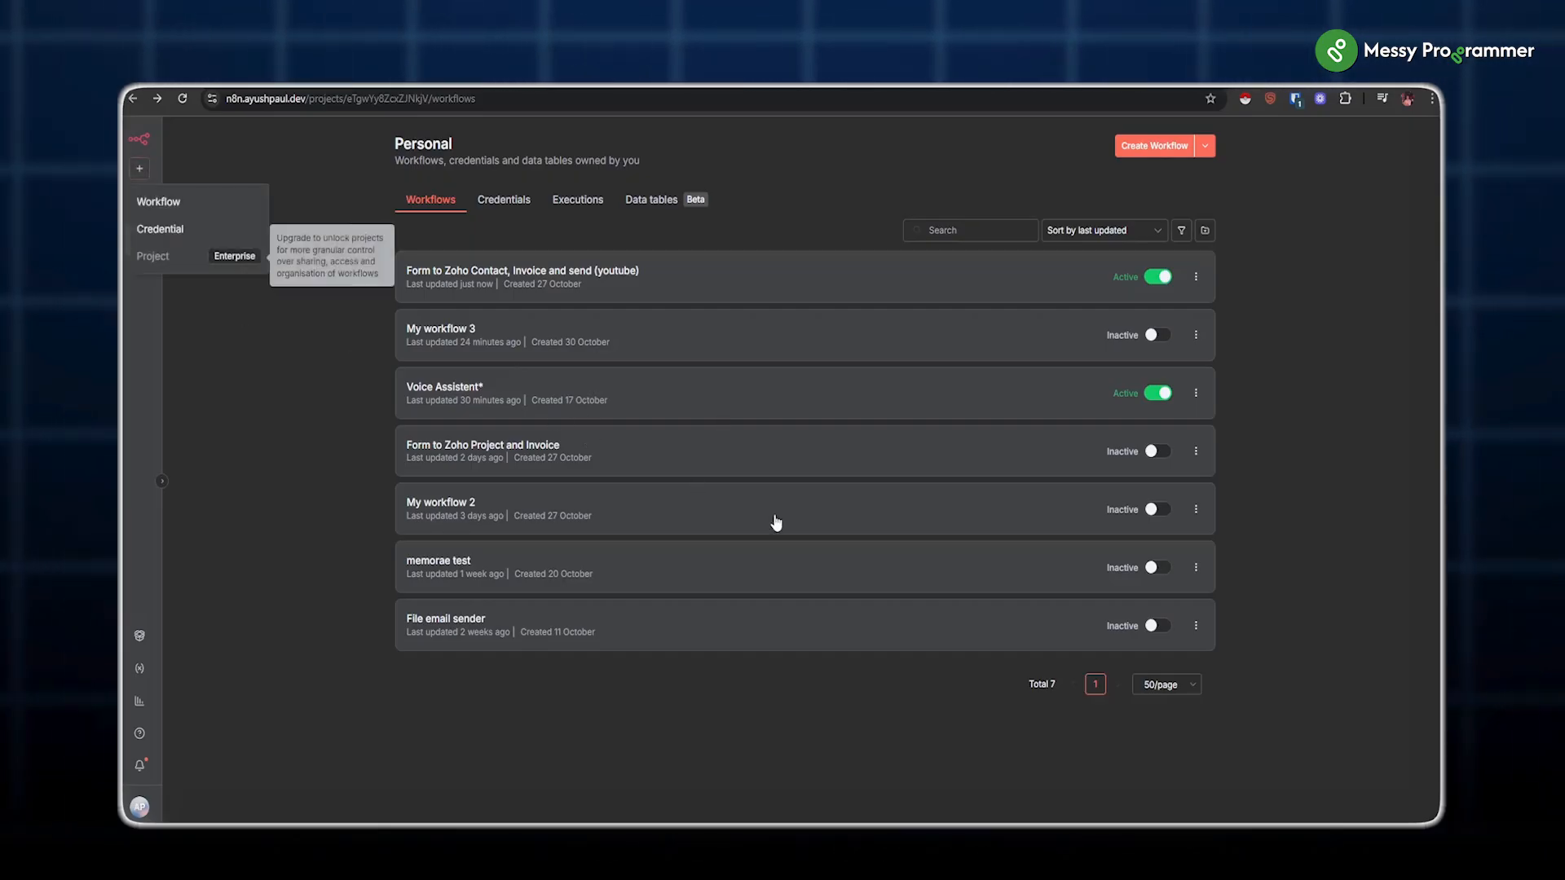
Step: Create a generic OAuth2 API credential and begin registering a new Zoho client for it
mouse_move(141, 171)
click(156, 230)
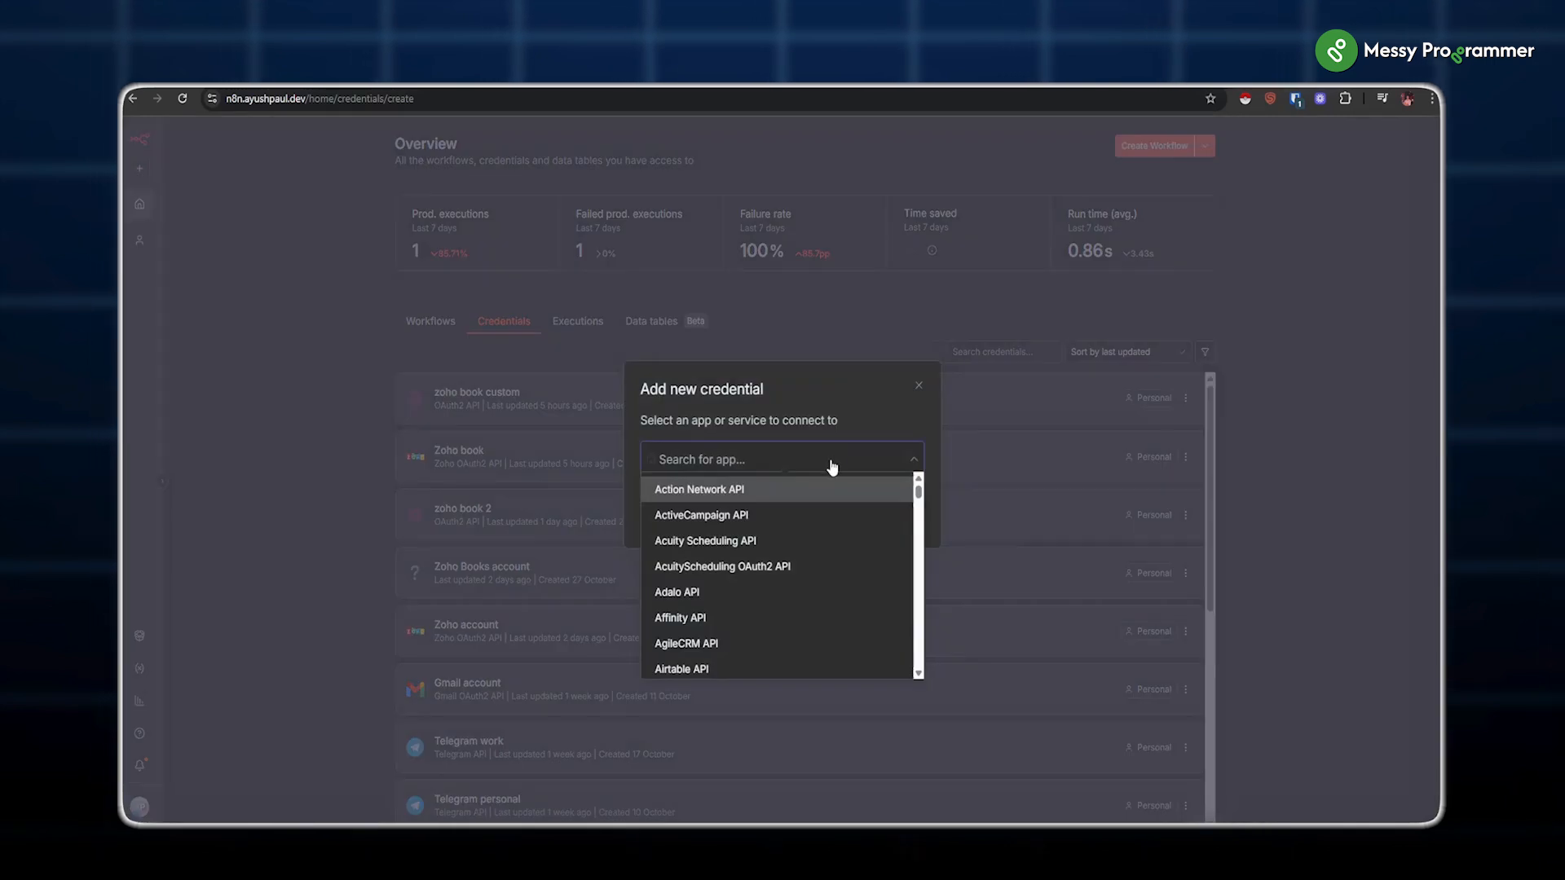
text(h)
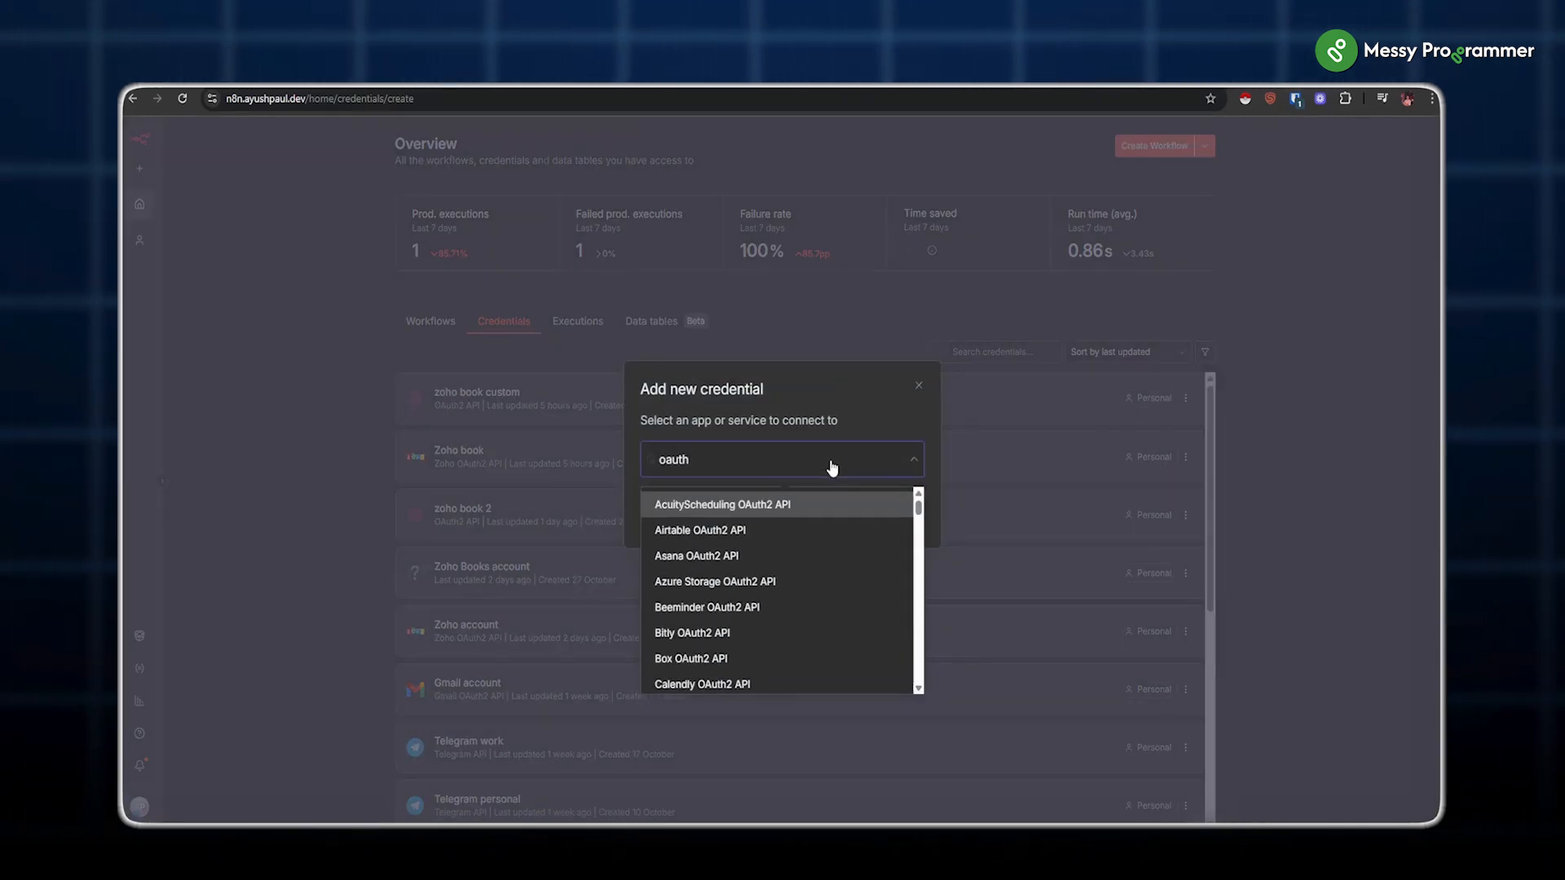
text(2 api)
scroll(785, 584, down, 5)
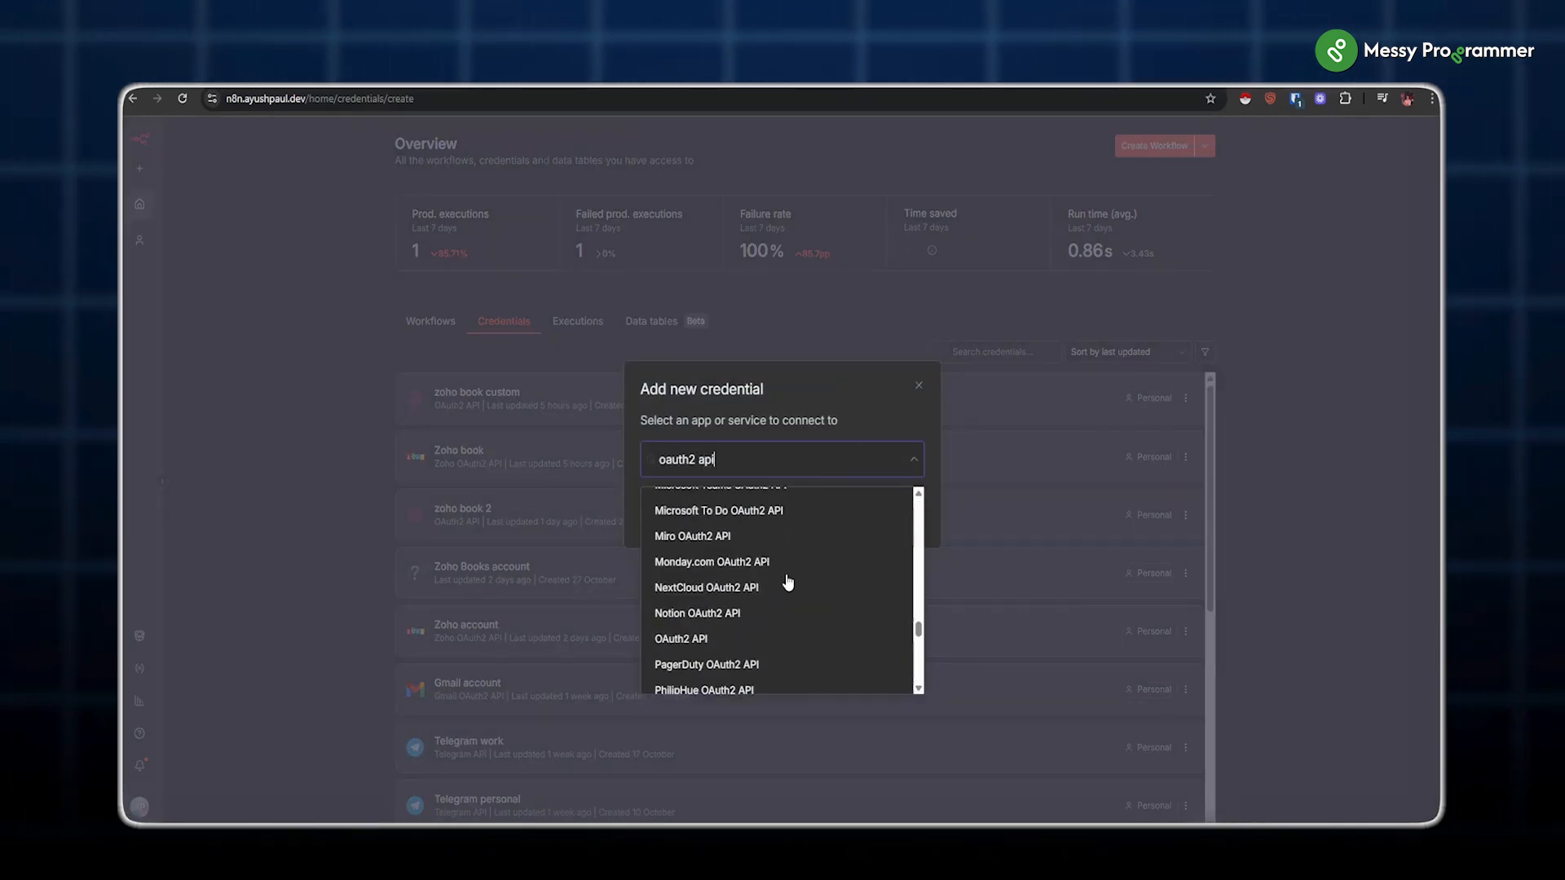
click(734, 641)
click(887, 515)
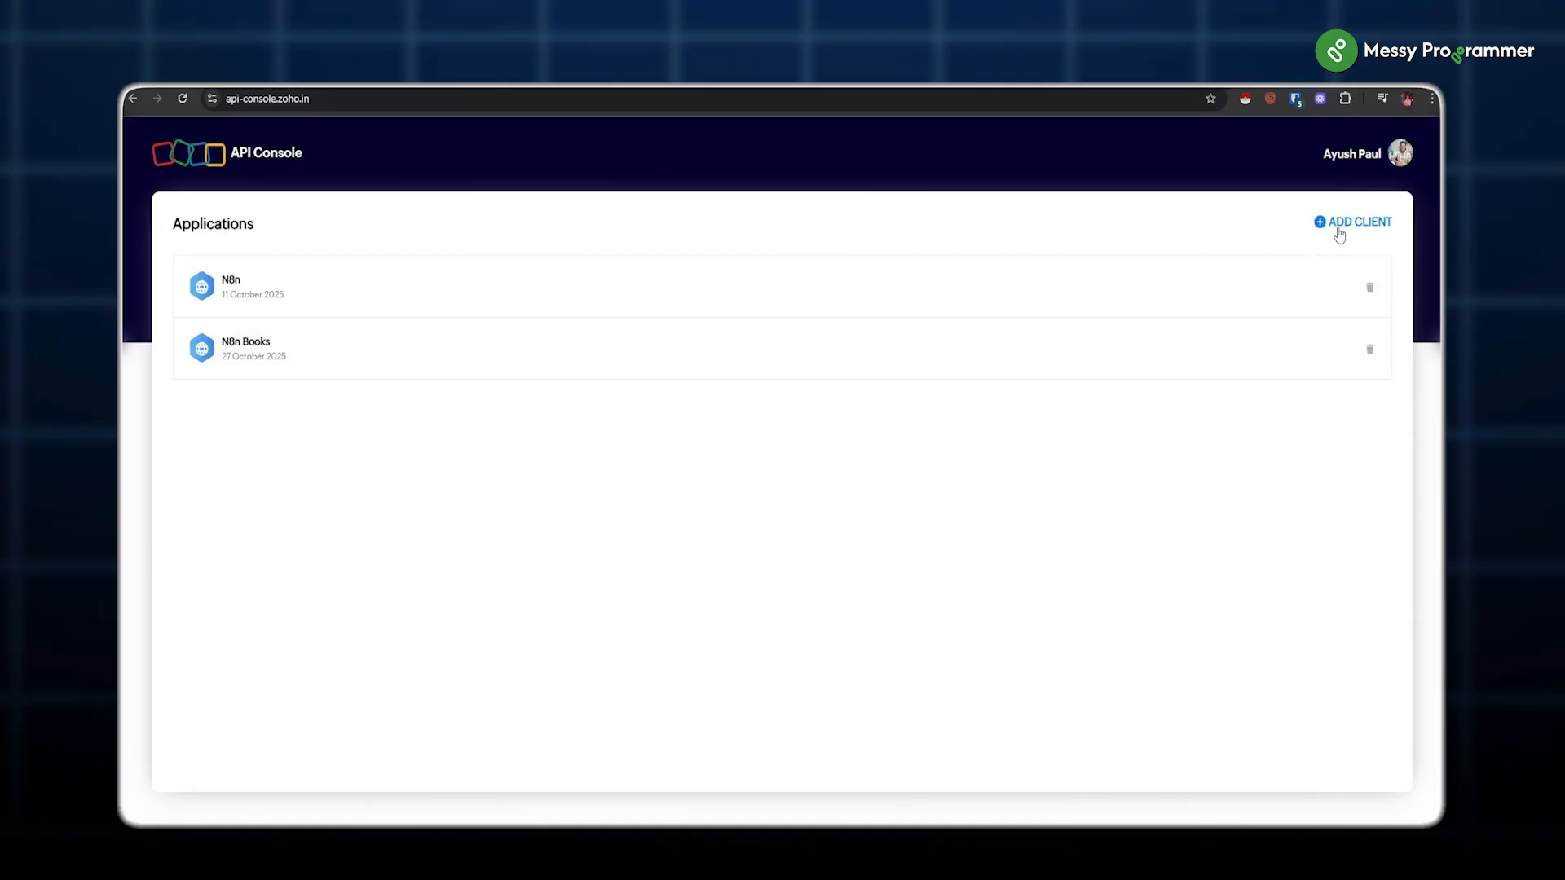
click(1338, 234)
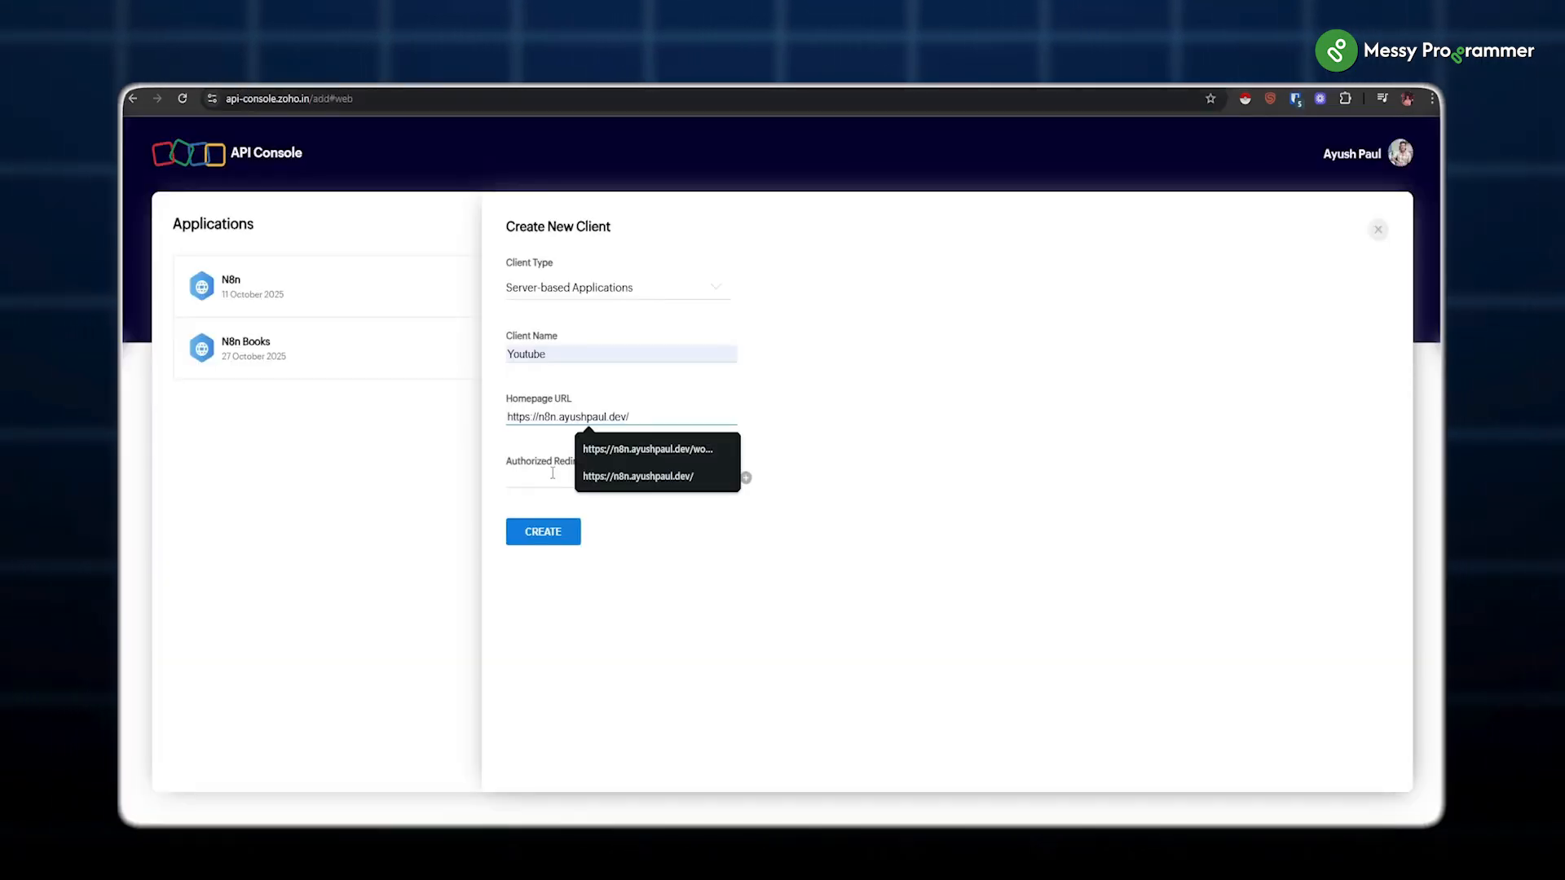
click(570, 480)
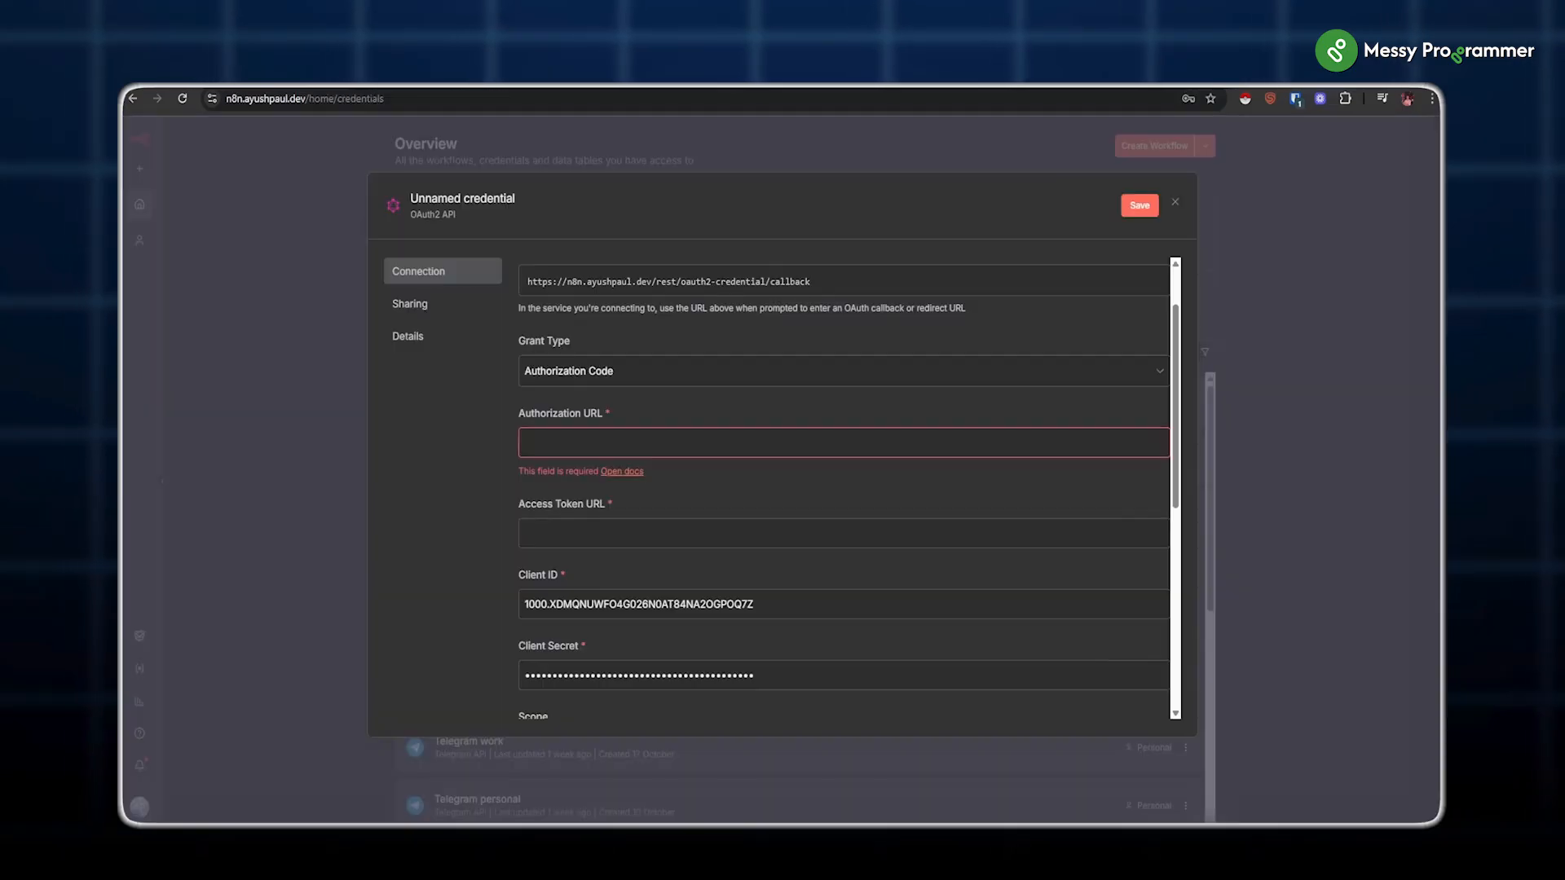
Step: Paste the accounts.zoho.in authorization and access token URLs into the OAuth2 credential
click(560, 453)
key(ctrl+v)
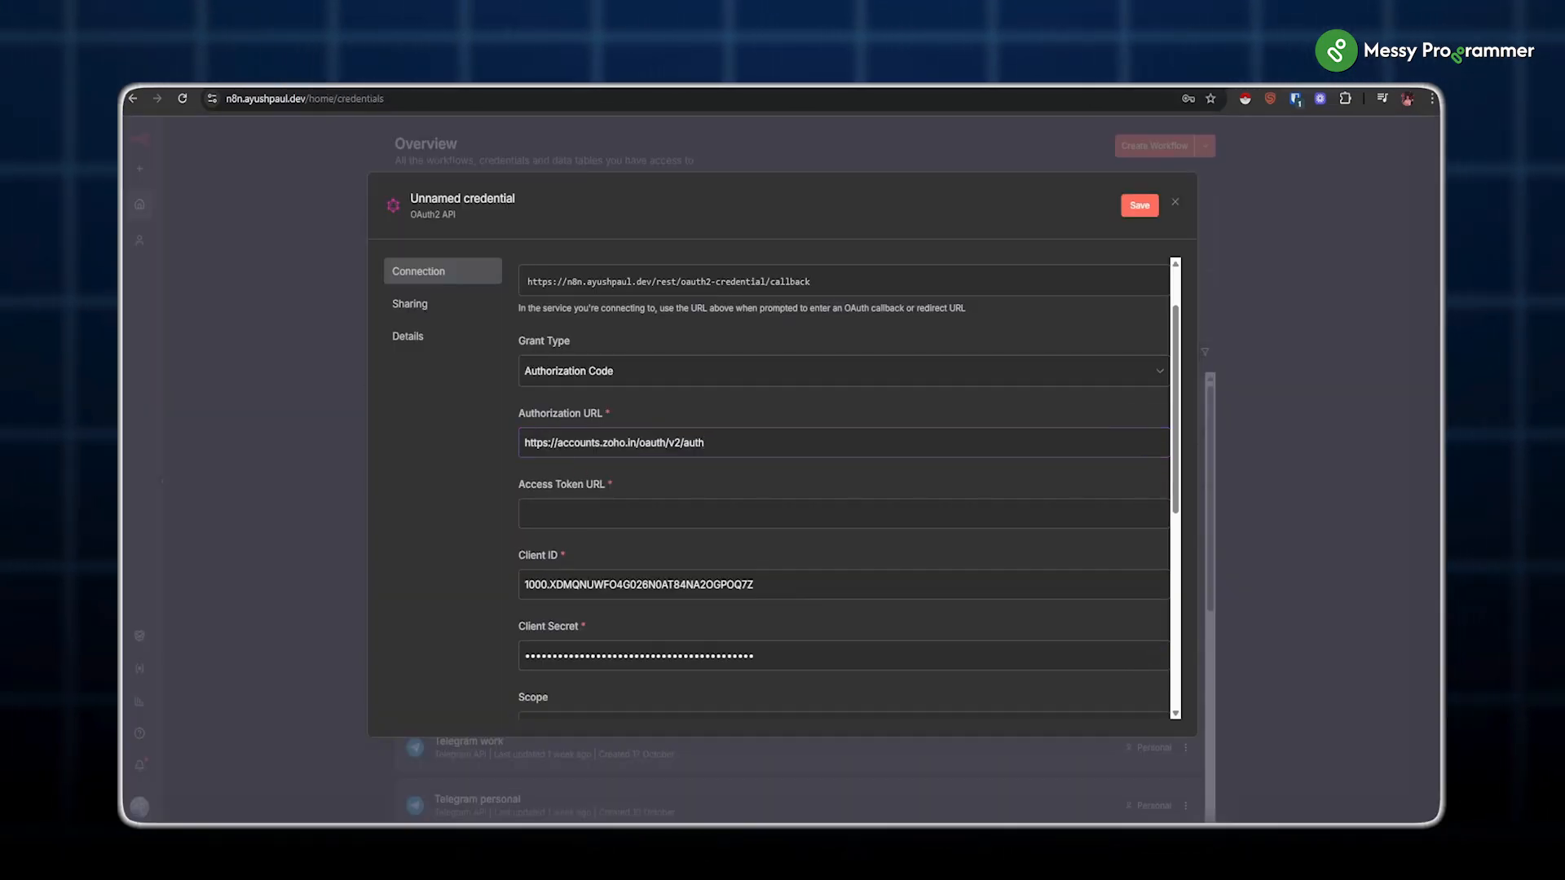
key(ctrl+v)
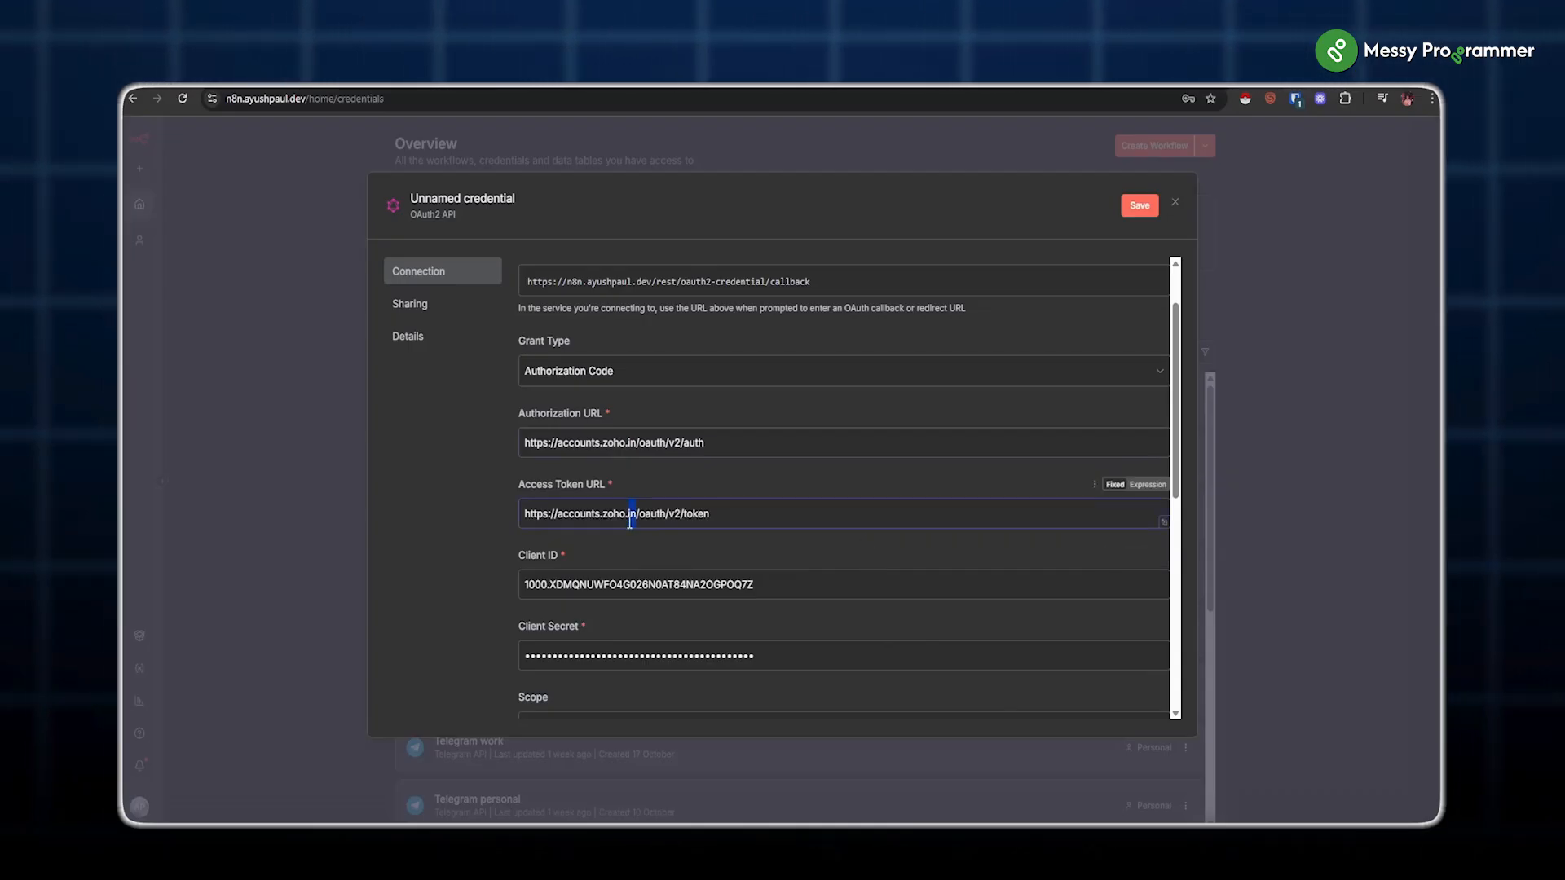
click(802, 487)
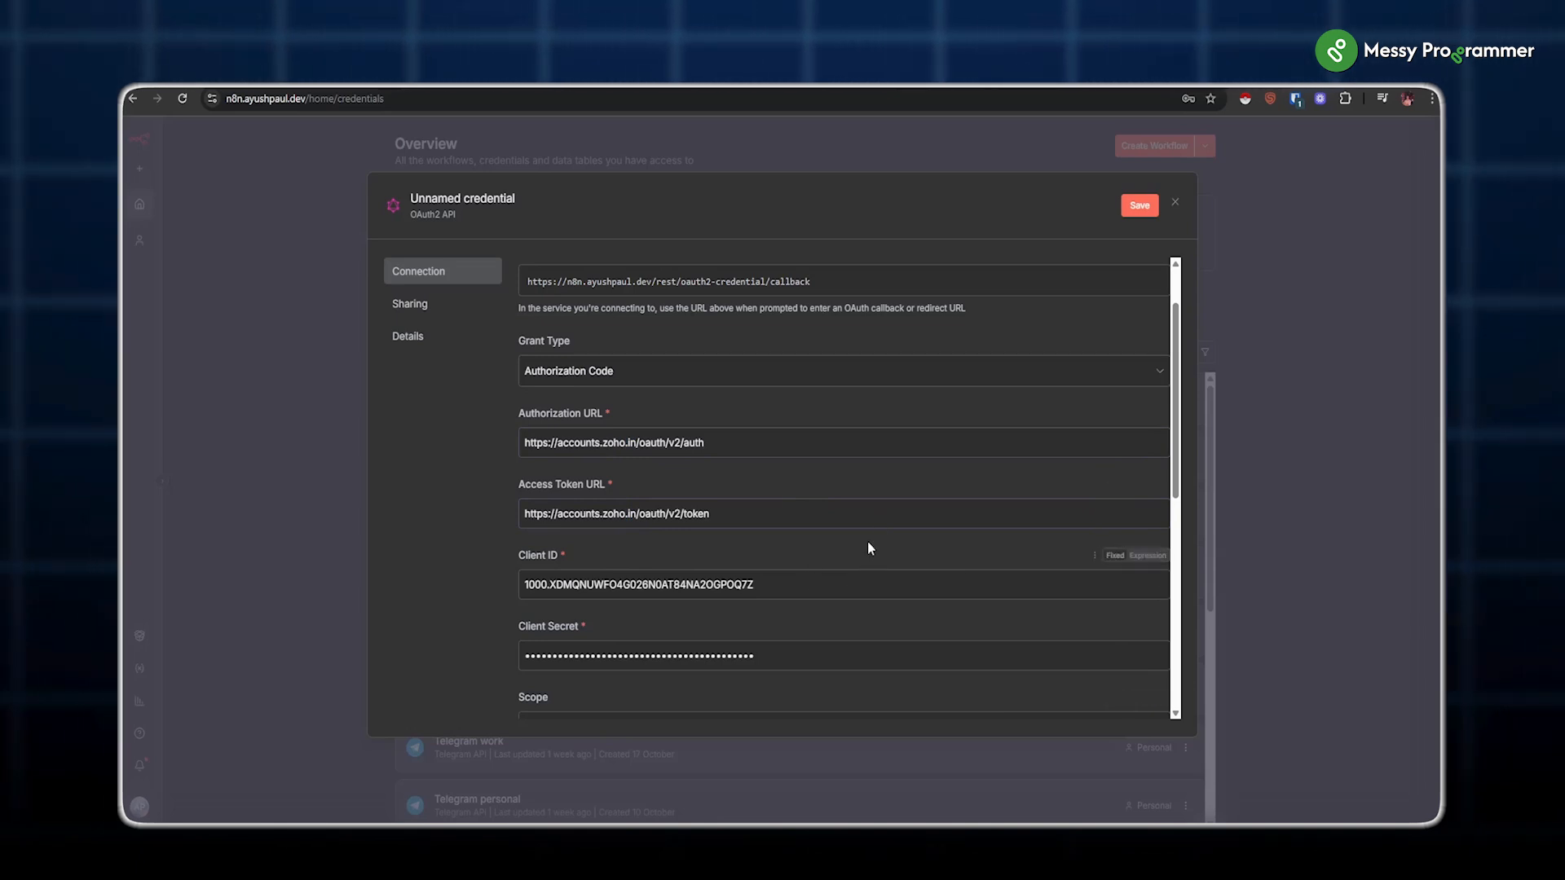
Step: Paste the four ZohoBooks contacts and invoices CREATE/READ scopes into Scope
scroll(810, 570, down, 3)
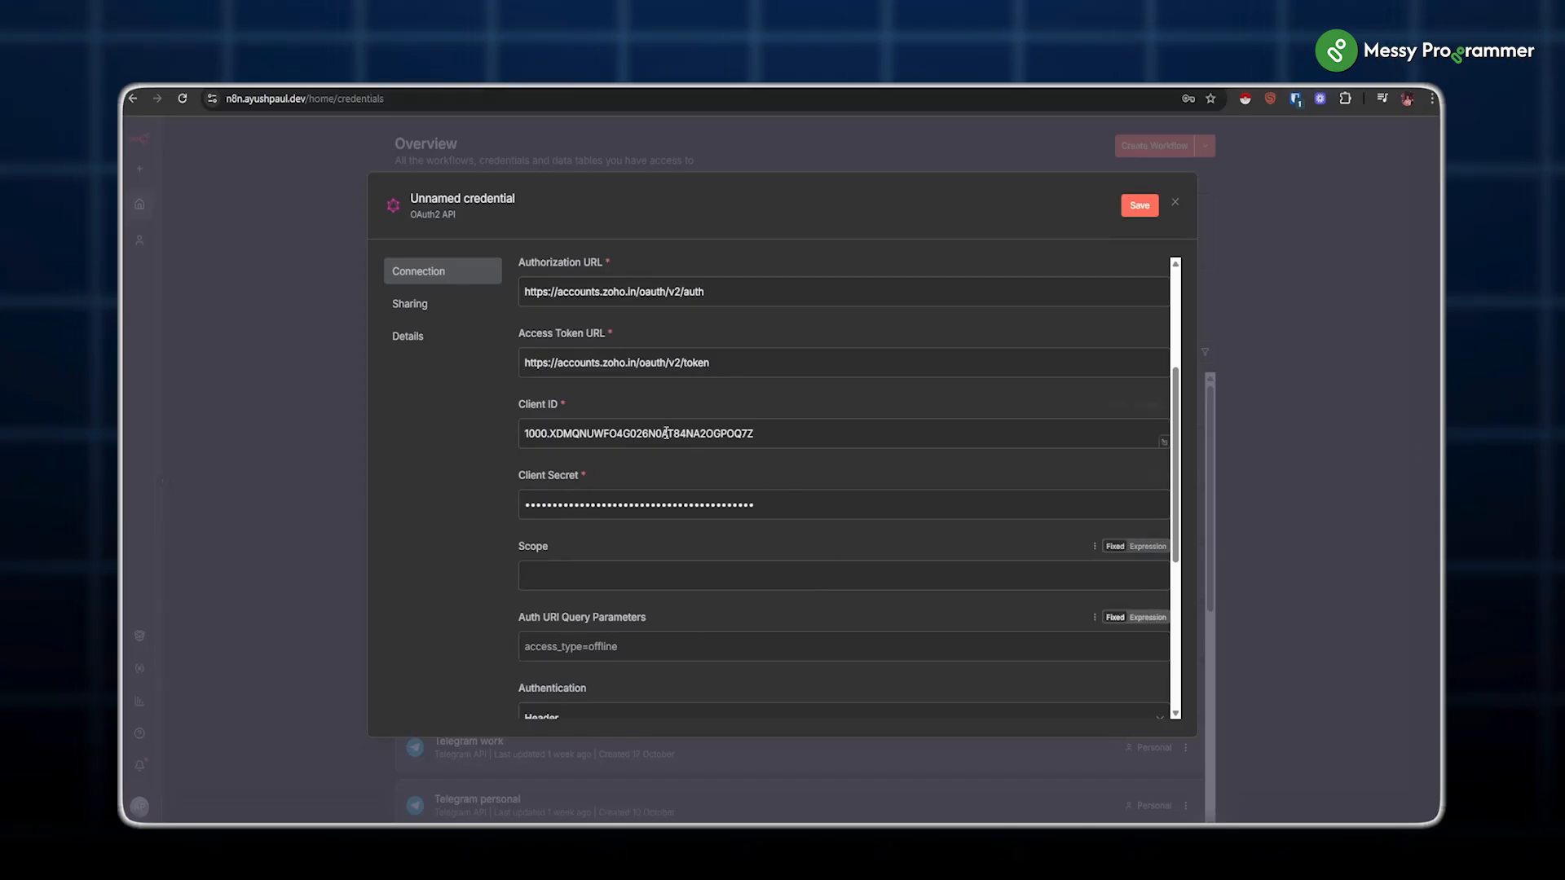
scroll(667, 457, down, 3)
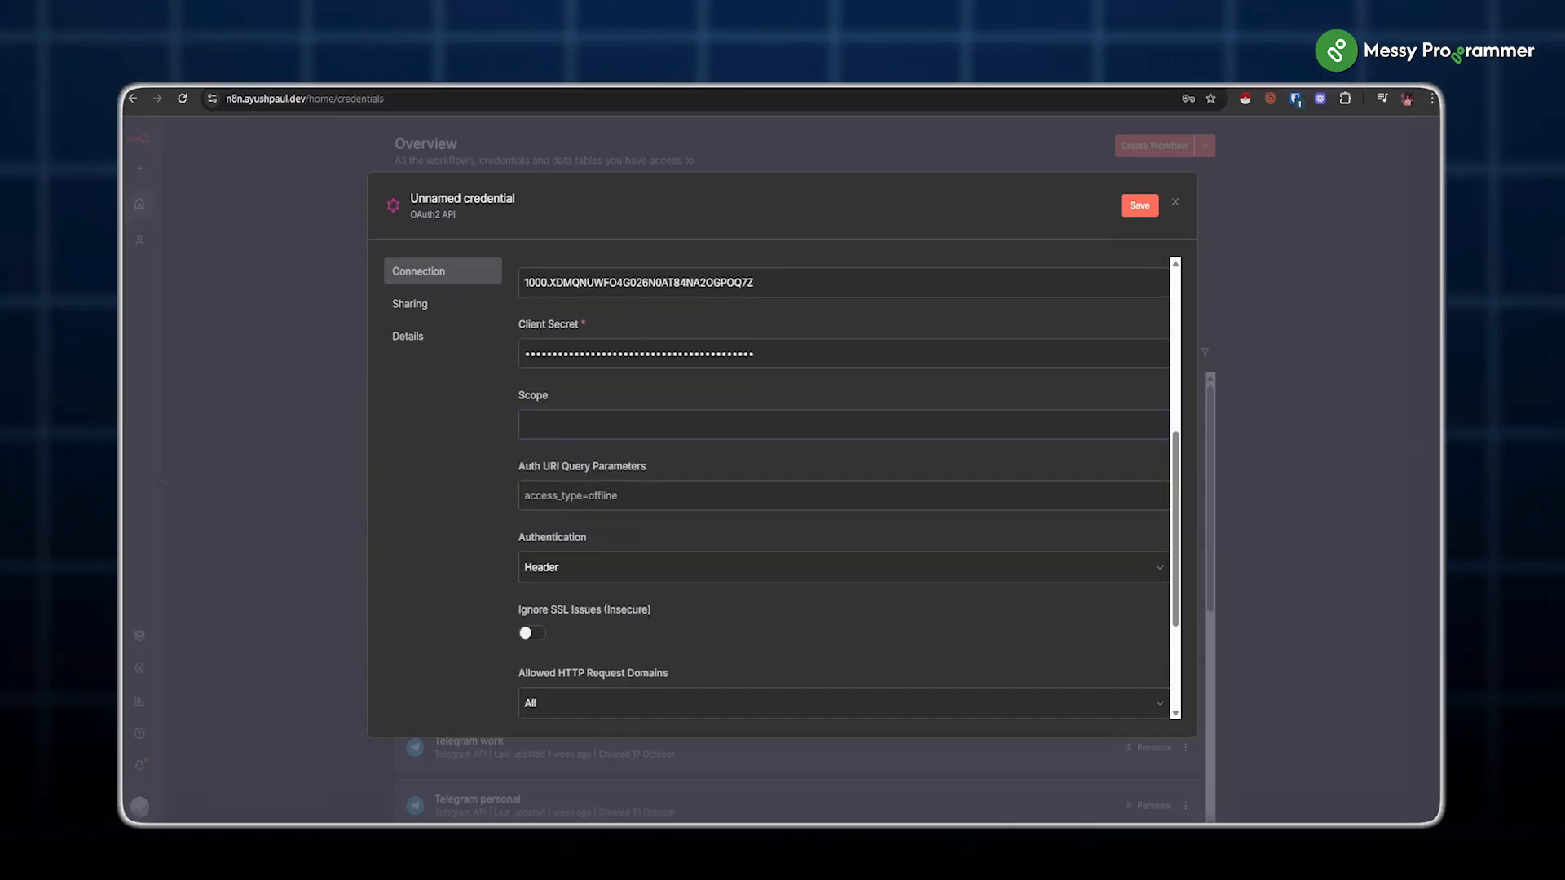
text(ZohoBooks.contacts.CREATE ZohoBooks.contacts.READ ZohoBooks.invoices.CREATE ZohoBooks.invoices.READ)
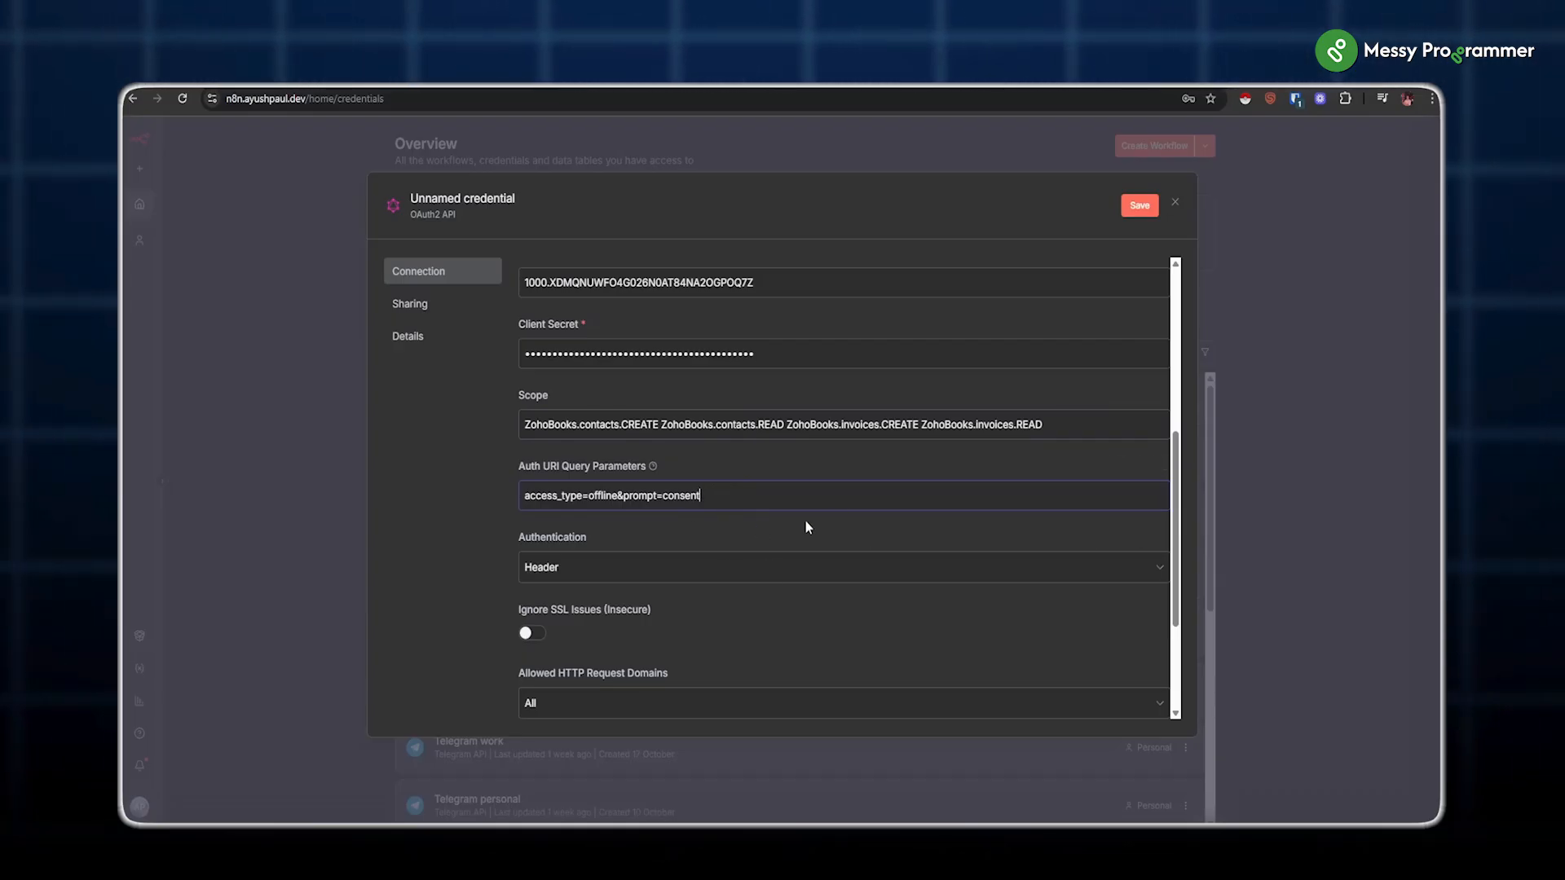
scroll(804, 522, down, 3)
Step: Connect the credential by accepting Zoho Books consent, then rename it 'Zoho book auth'
click(628, 567)
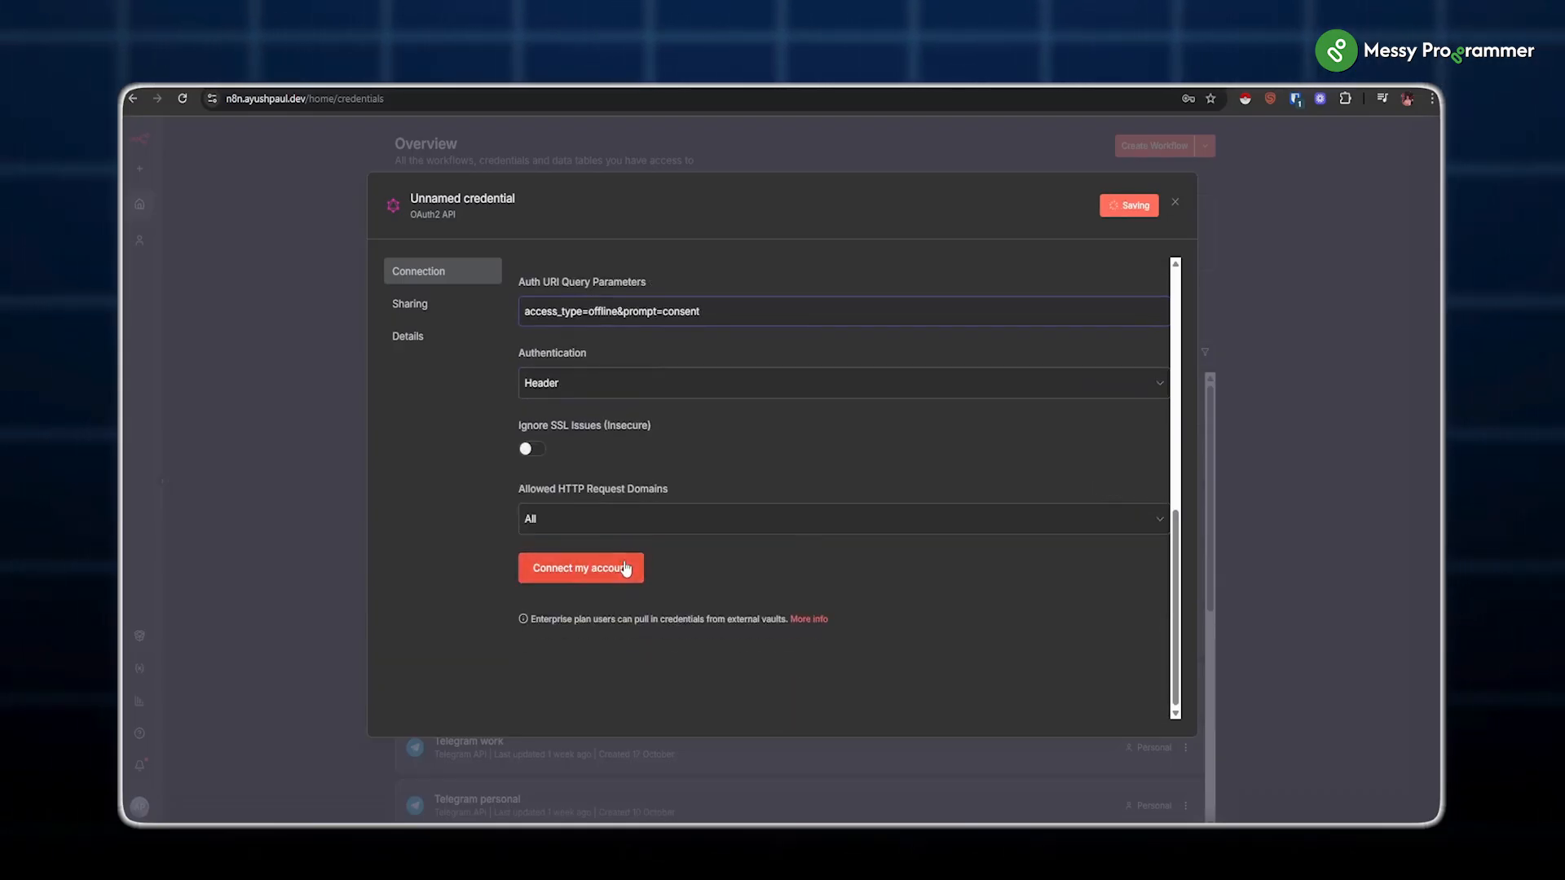
click(187, 425)
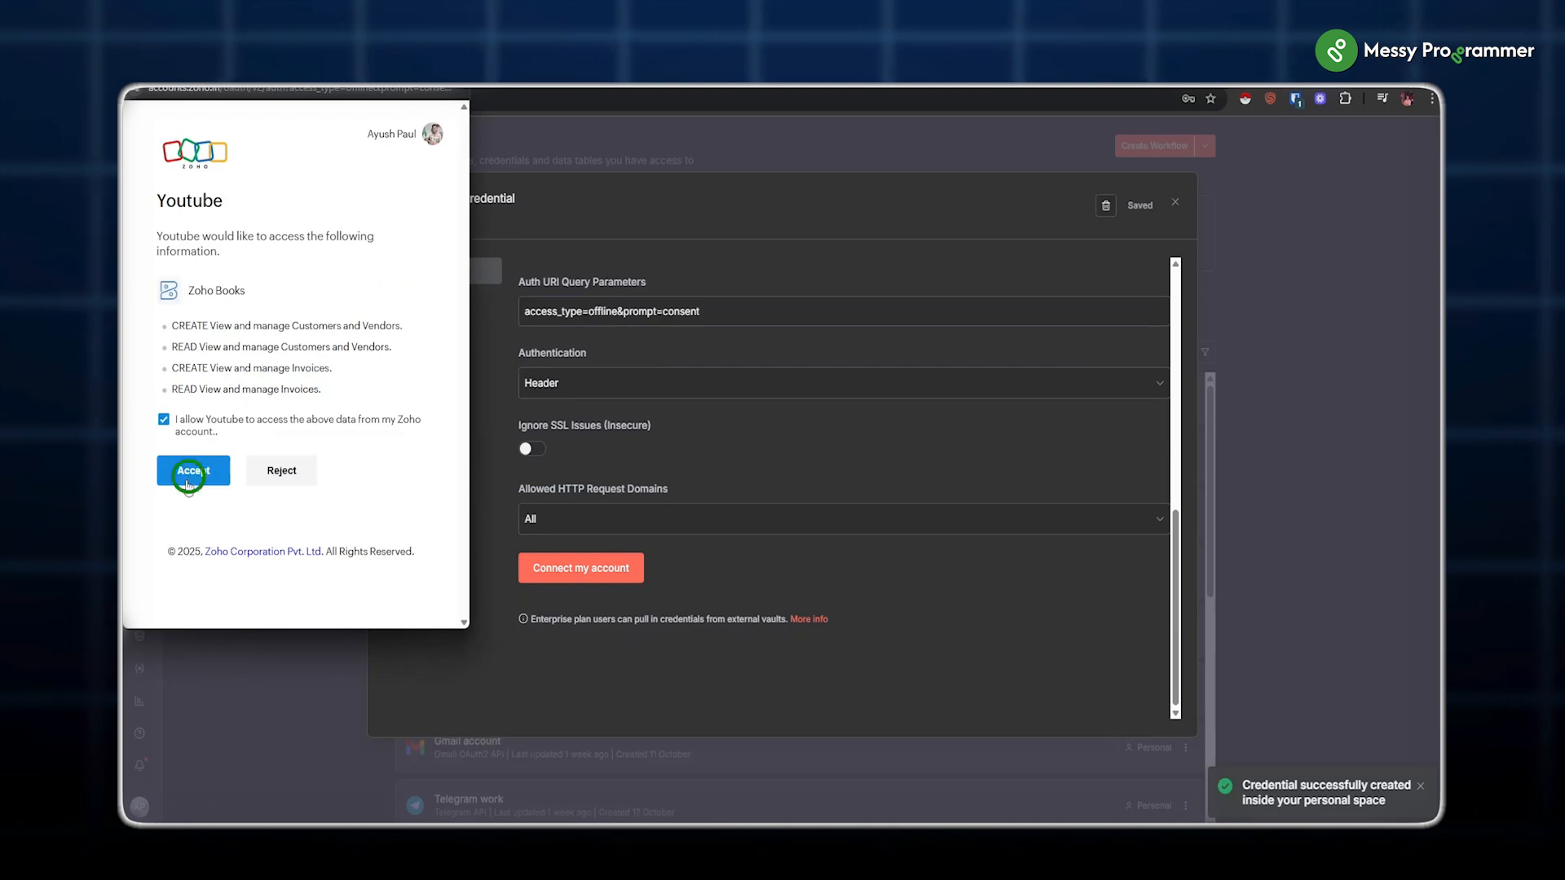
click(193, 470)
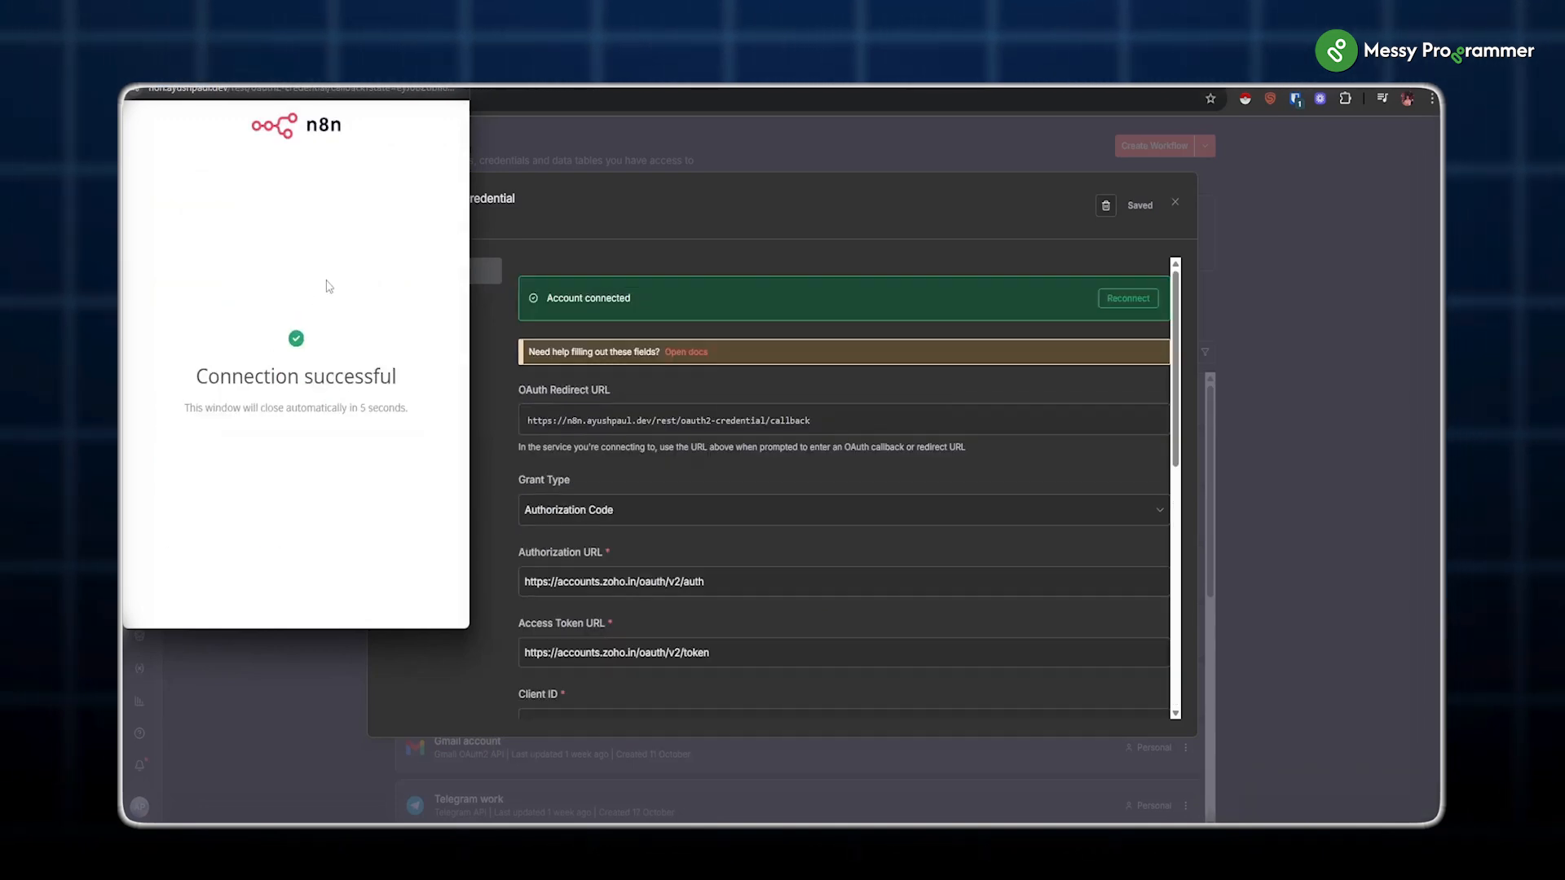
click(457, 197)
text(Z)
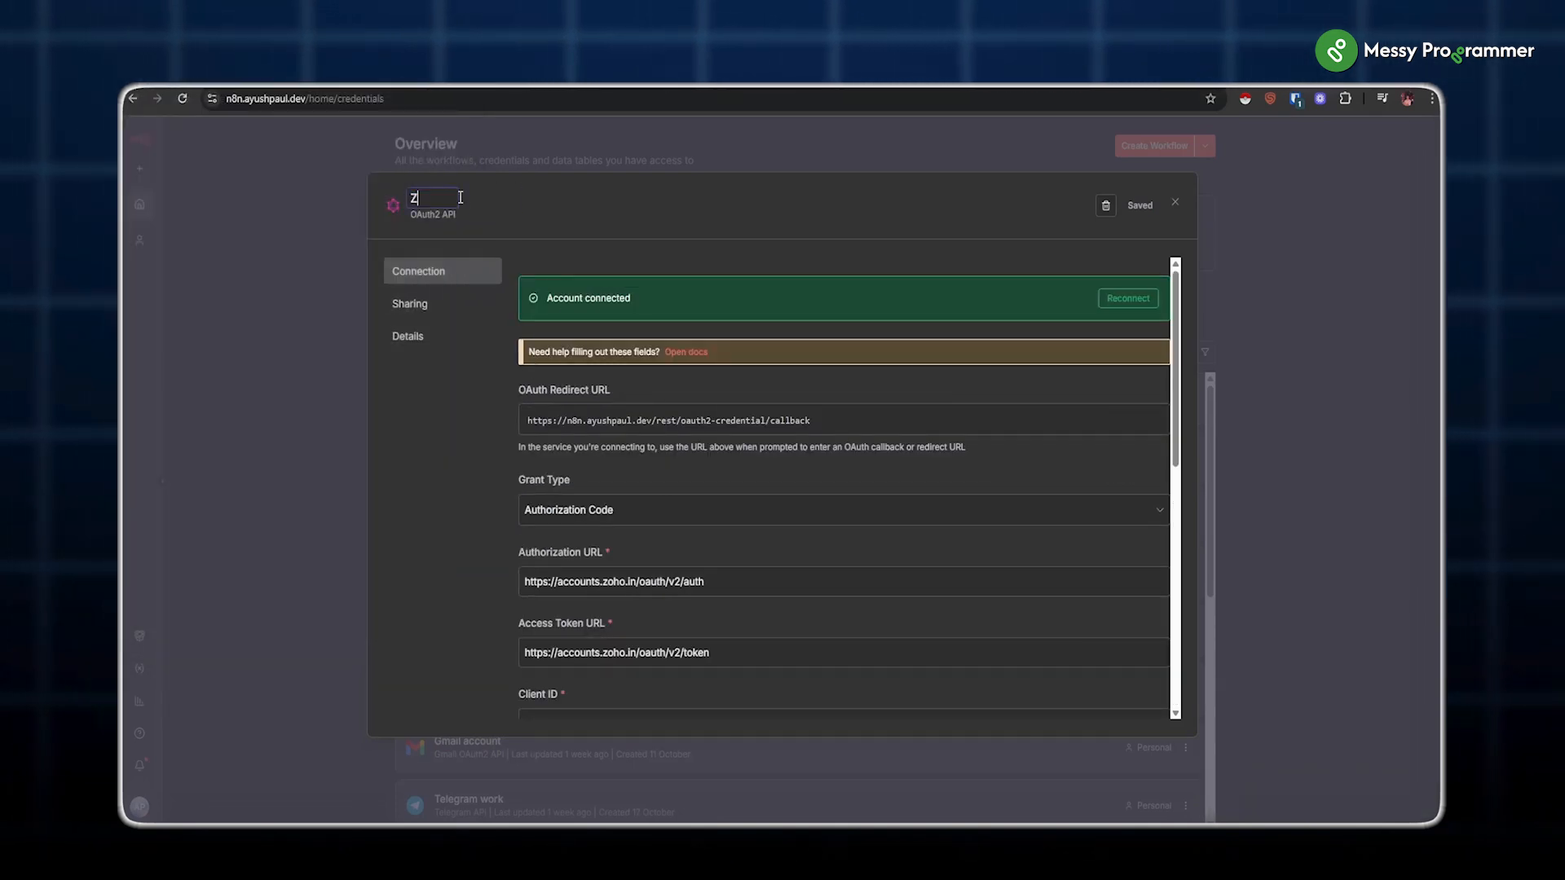
text(oho book)
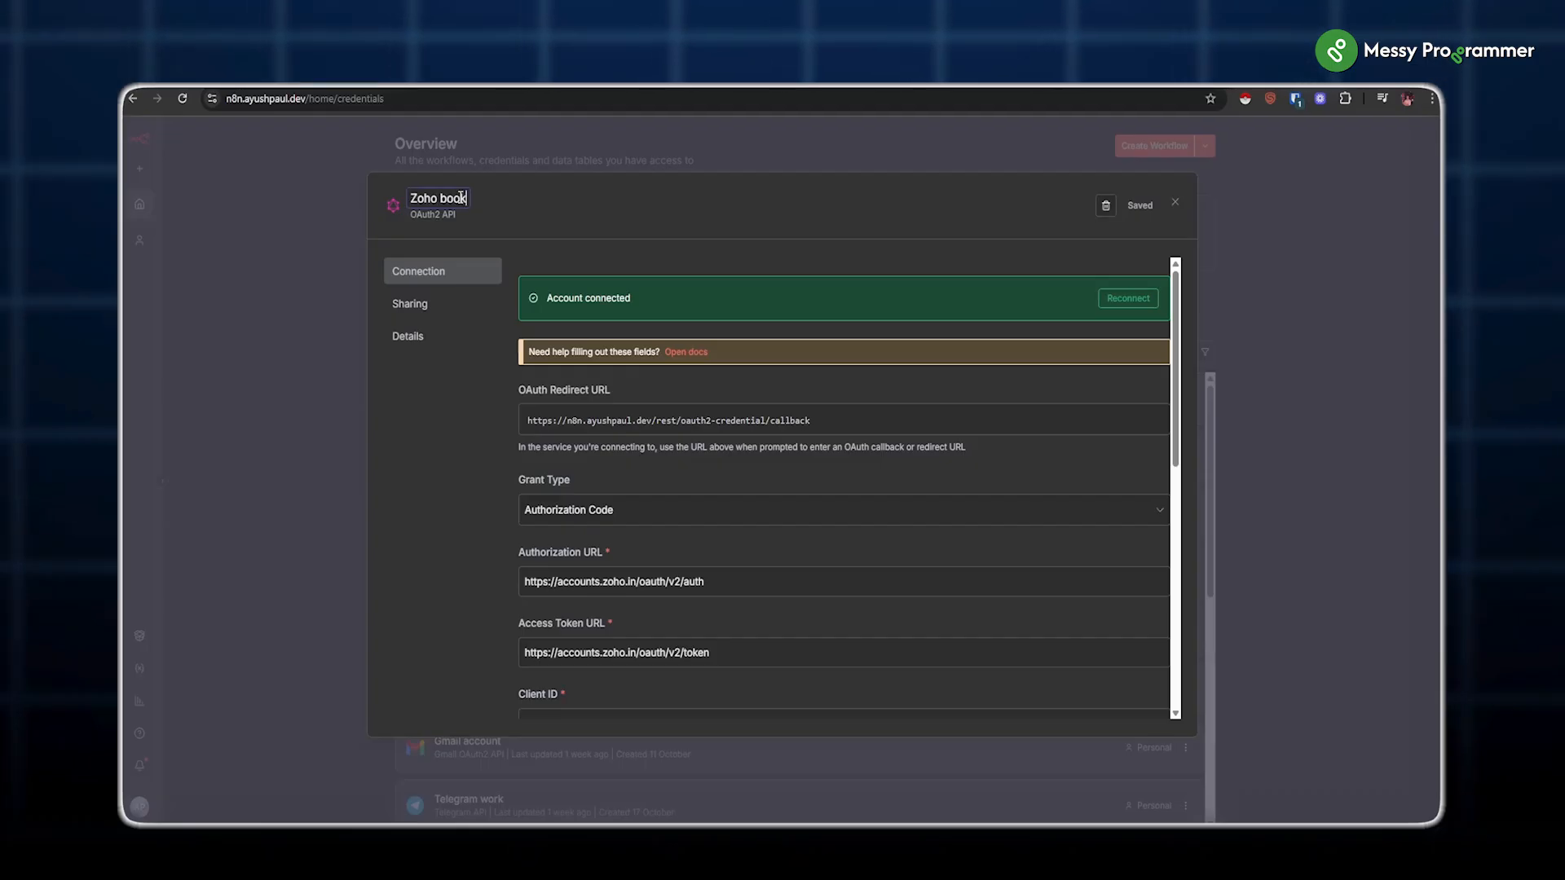
text( auth)
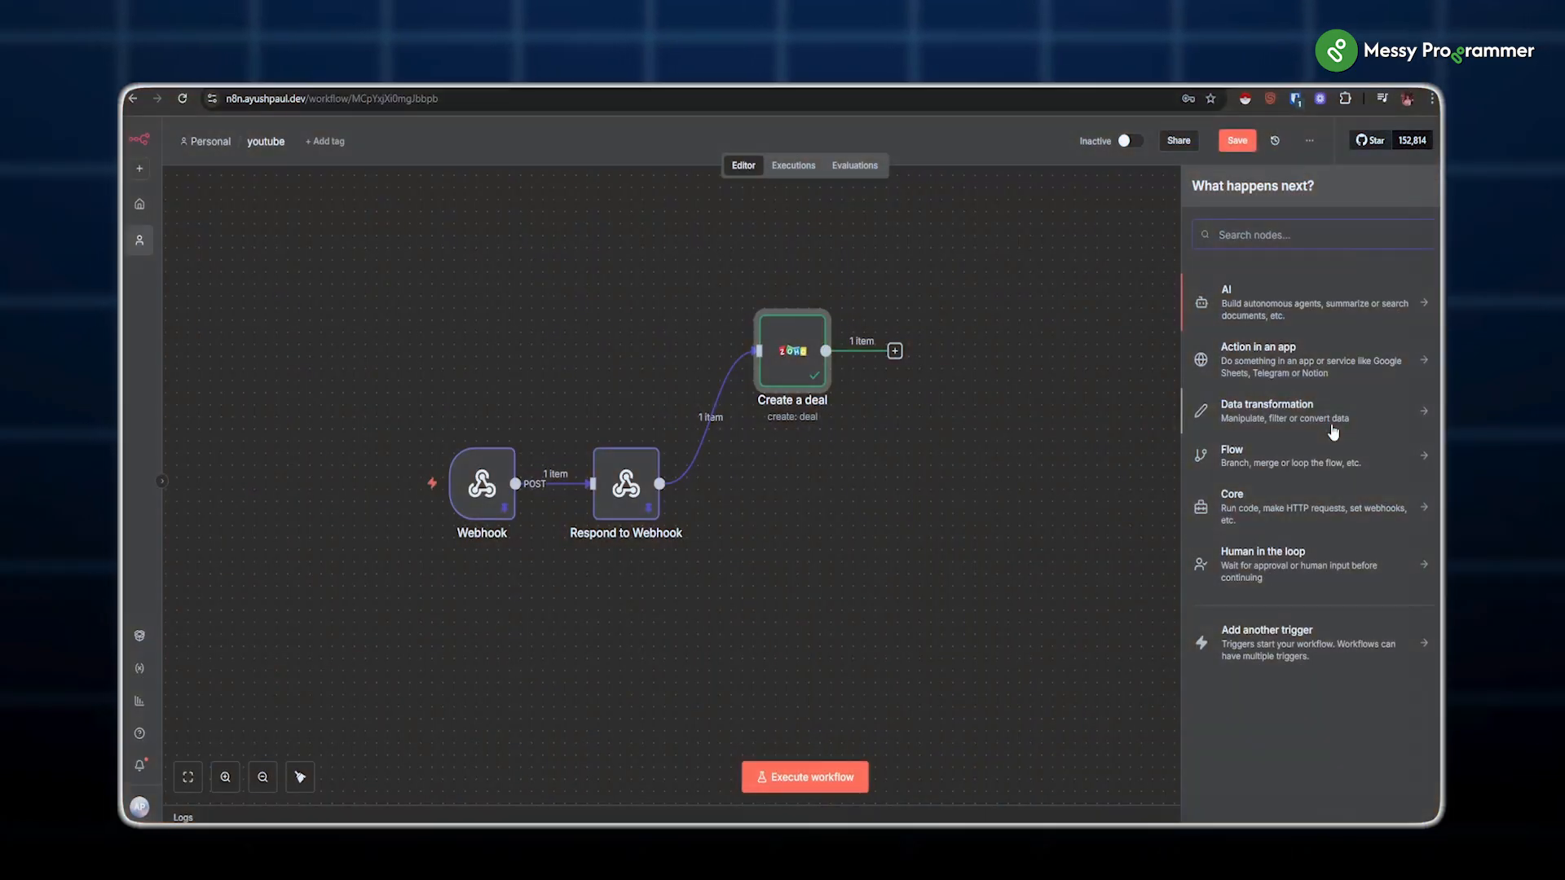
Step: Add an HTTP Request node for the Zoho Books contacts endpoint with query parameters, copying the organization ID
text(http)
drag(1202, 310, 769, 588)
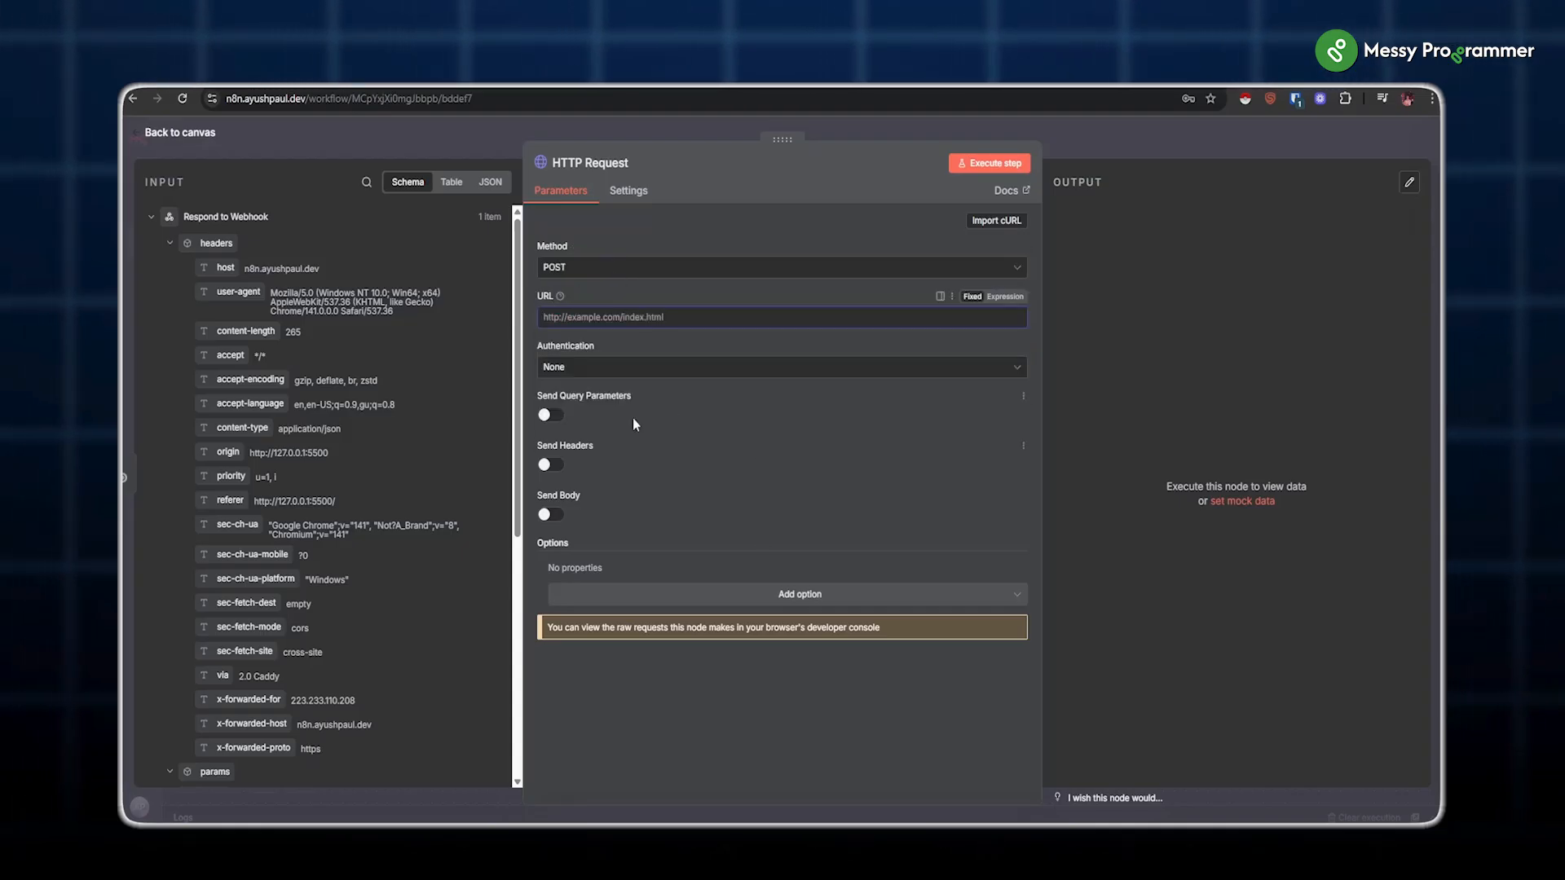
text(https://www.zohoapis.in/books/v3/contacts)
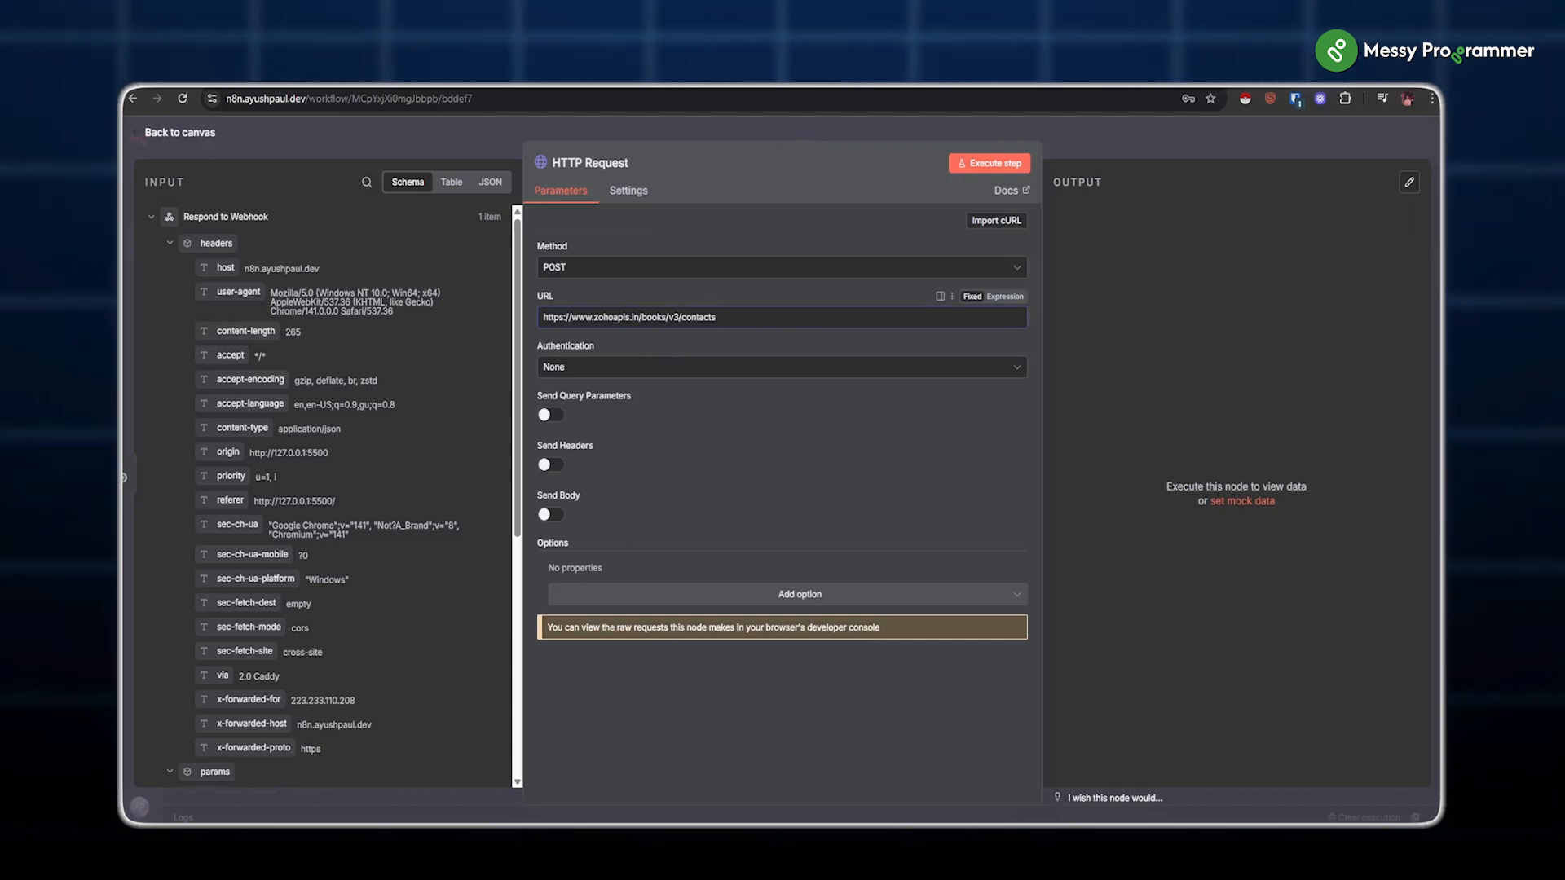
click(528, 413)
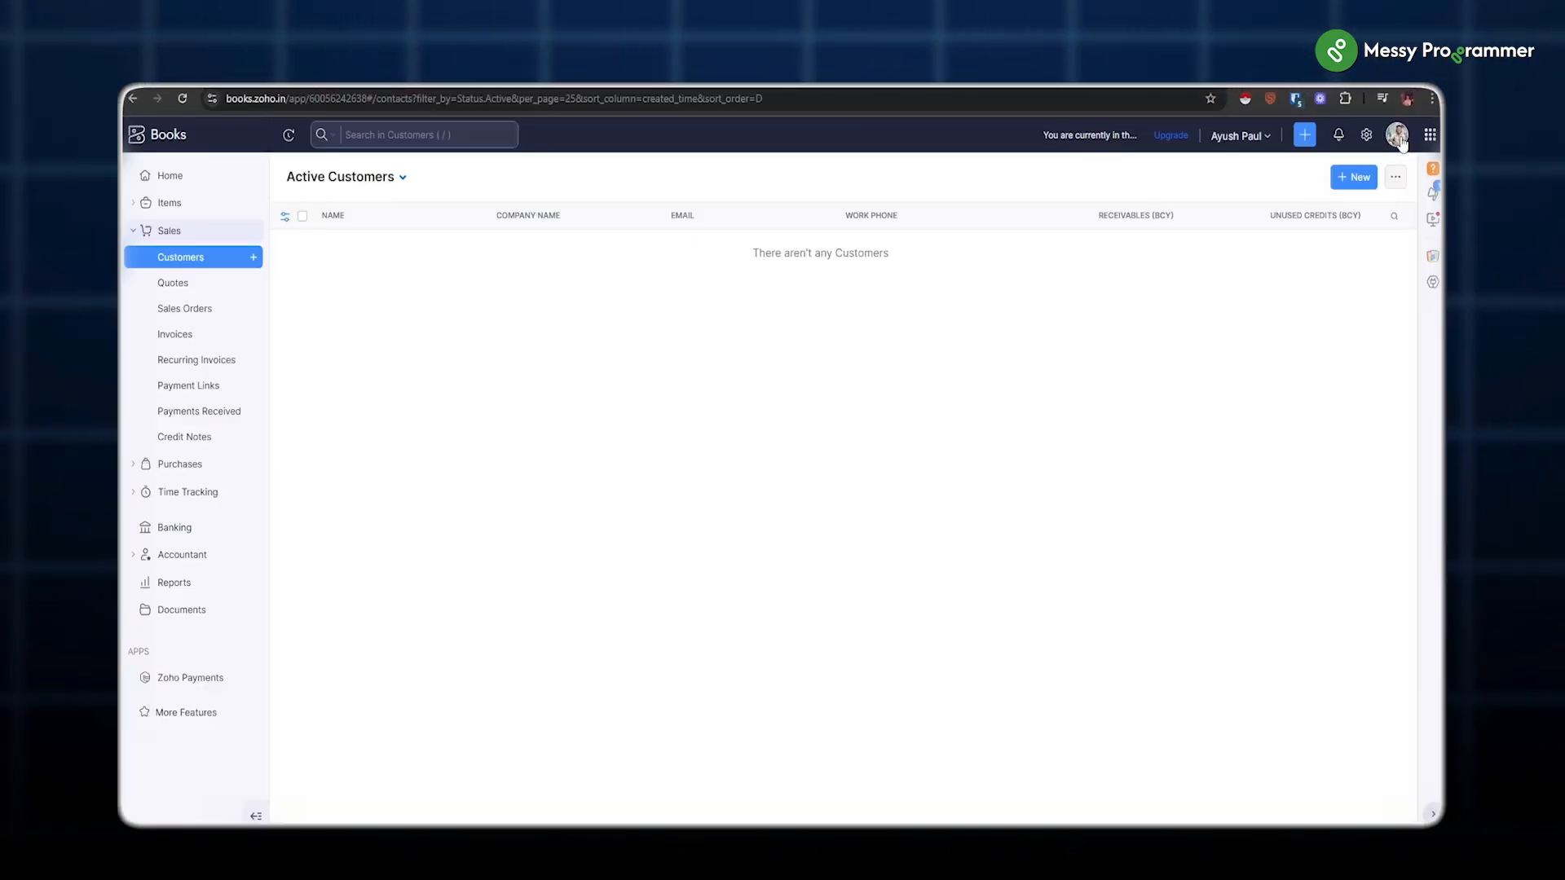
click(1397, 135)
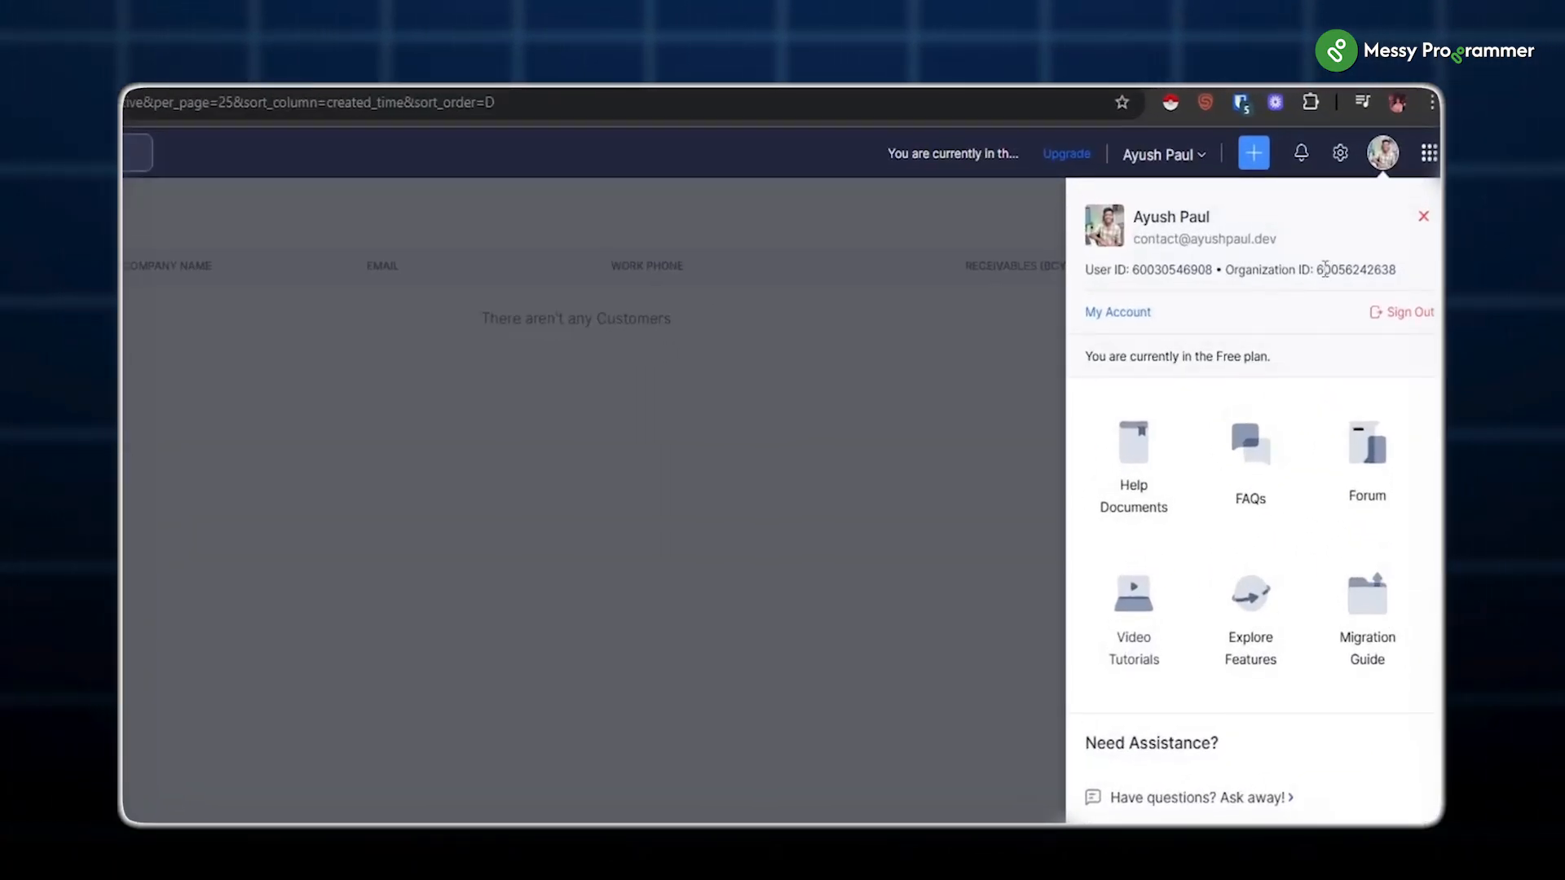
double_click(1353, 270)
key(ctrl+c)
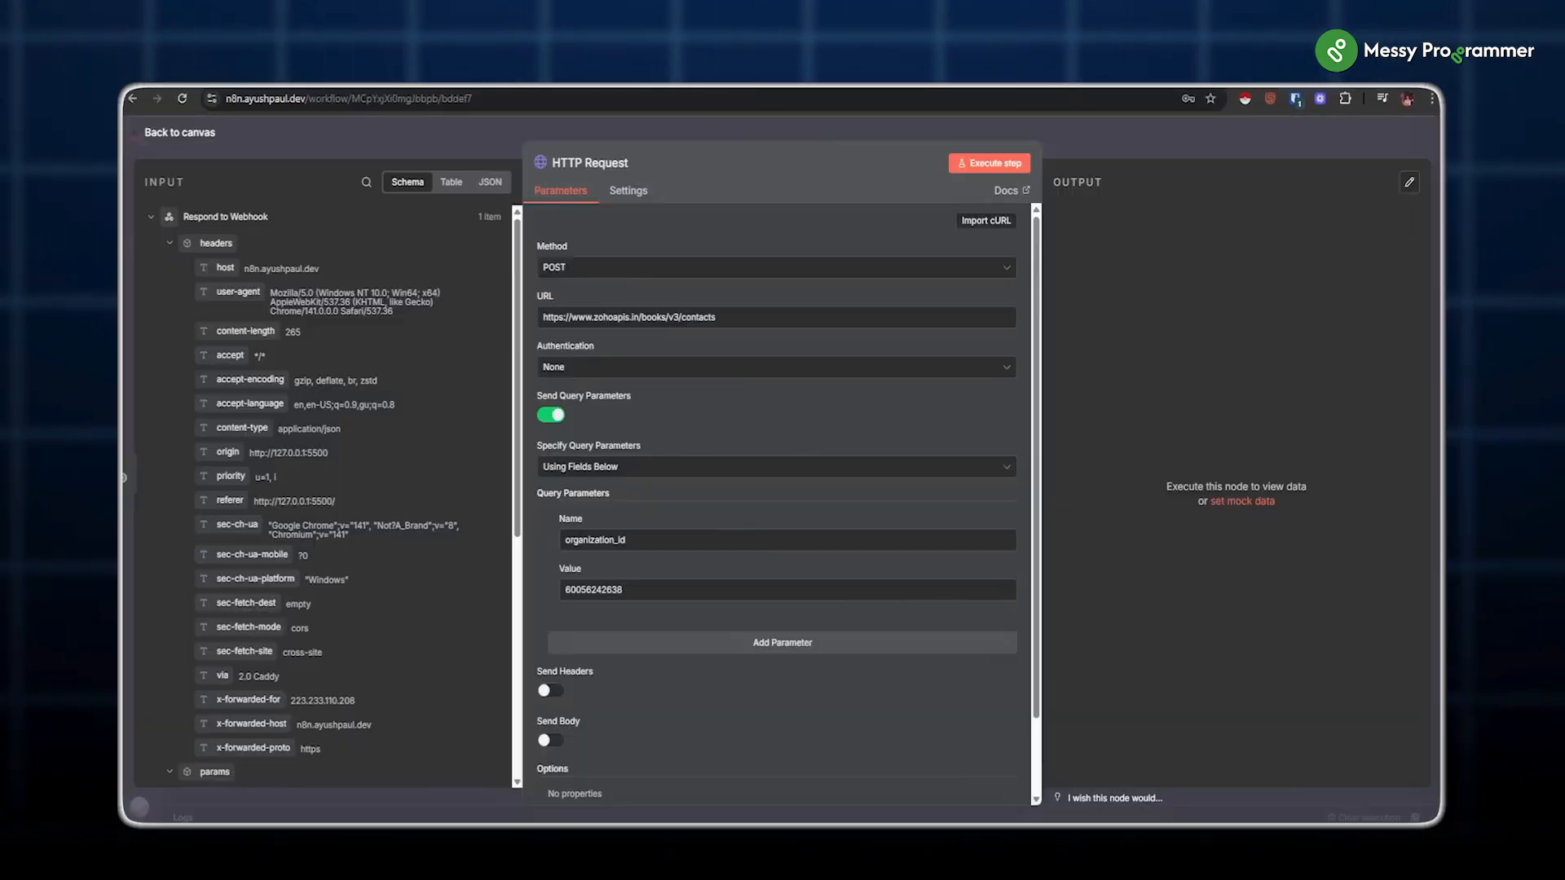
Step: Authenticate the request with Generic Credential Type, OAuth2 API, using the 'zoho book custom' credential
click(657, 367)
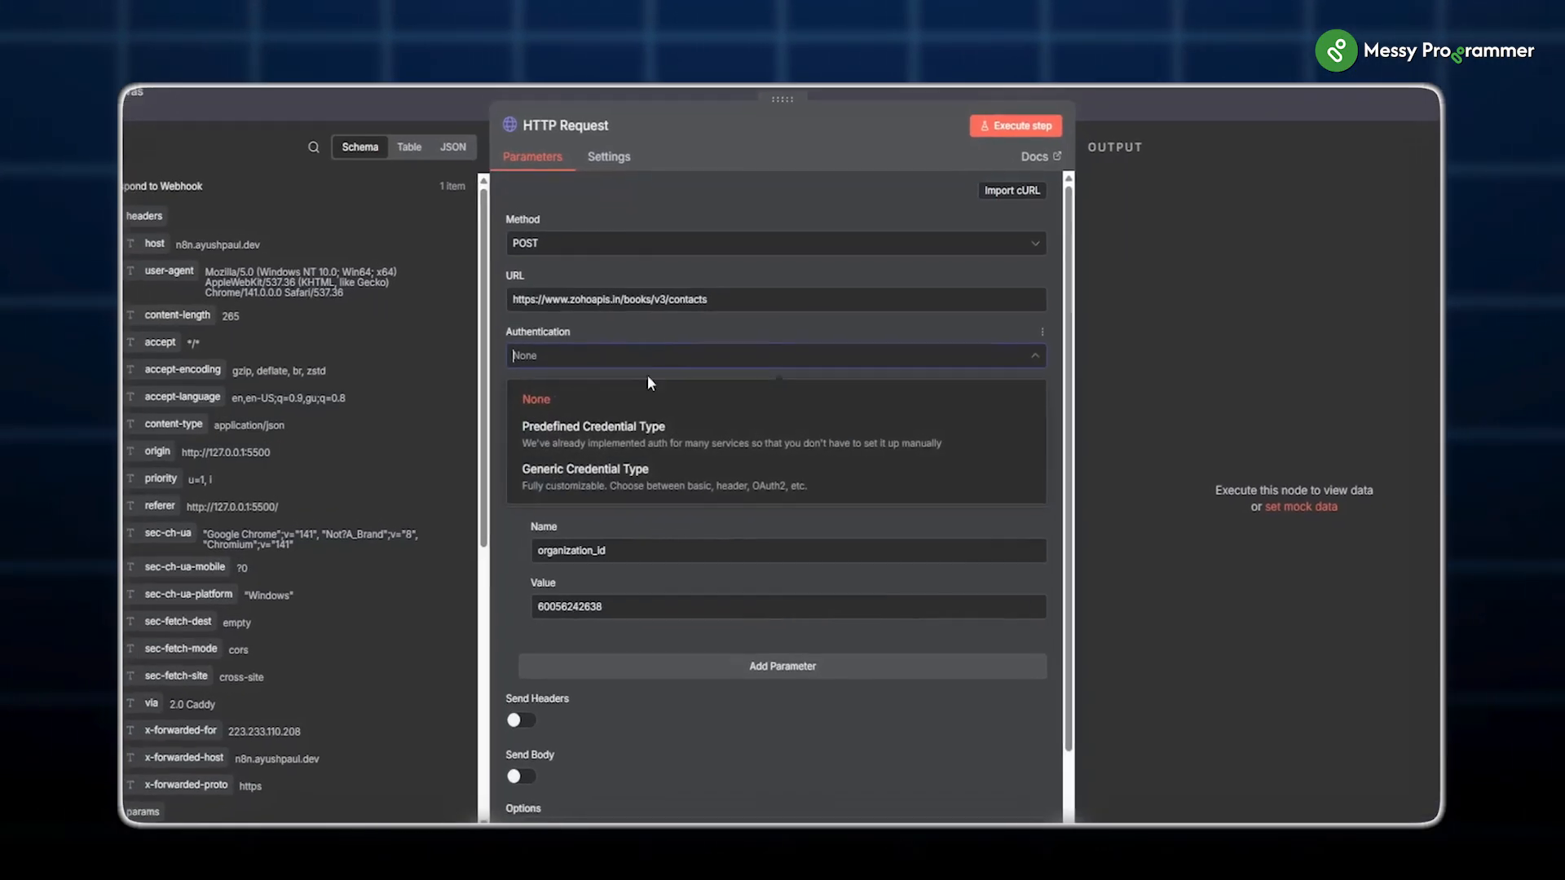
click(591, 554)
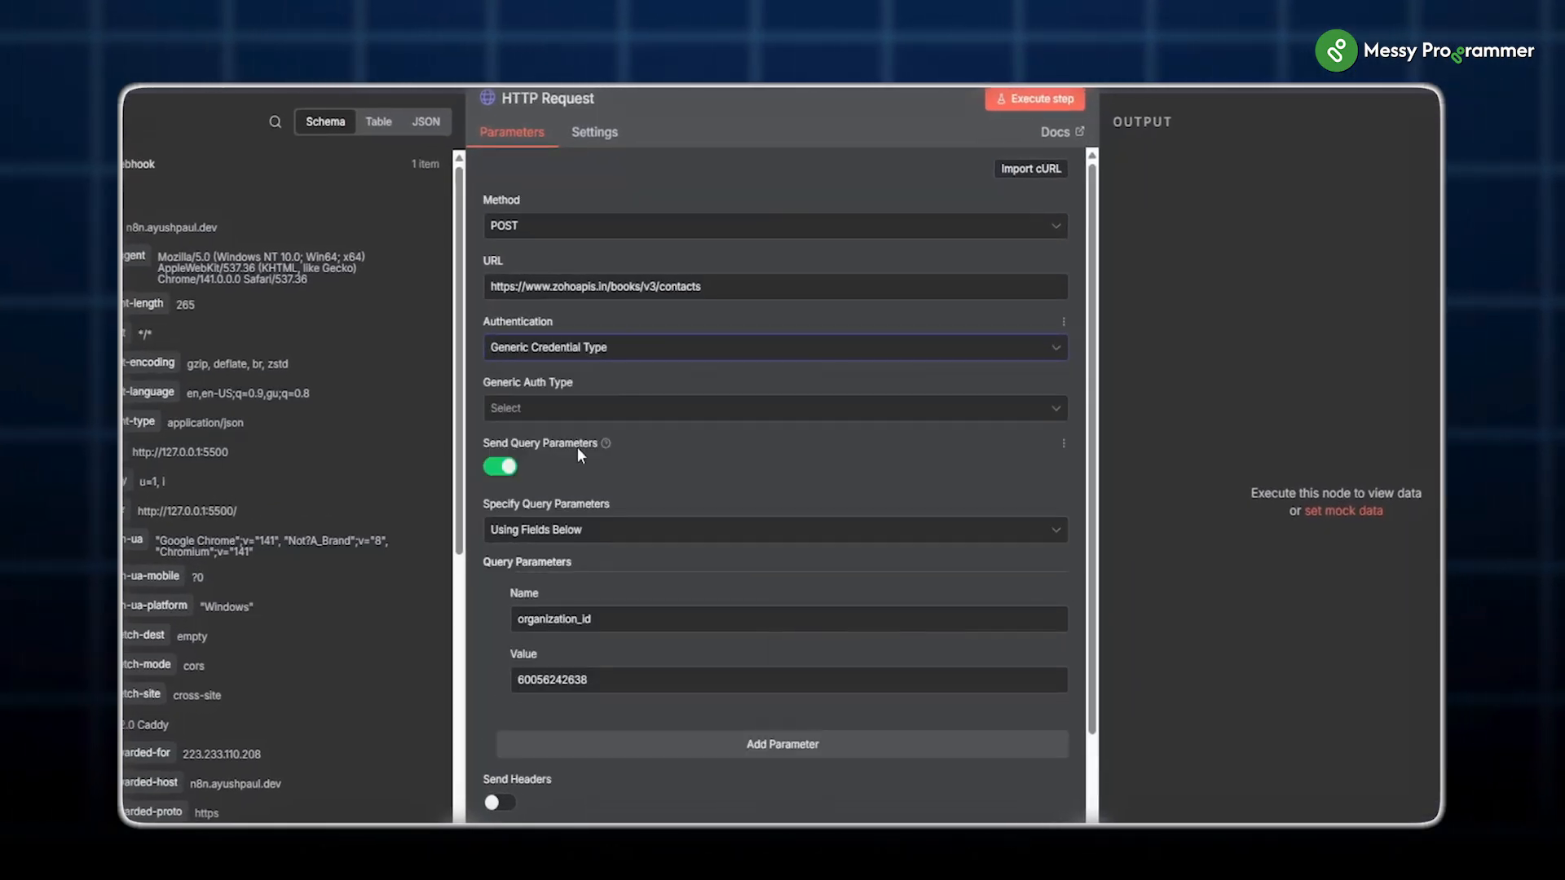
click(571, 409)
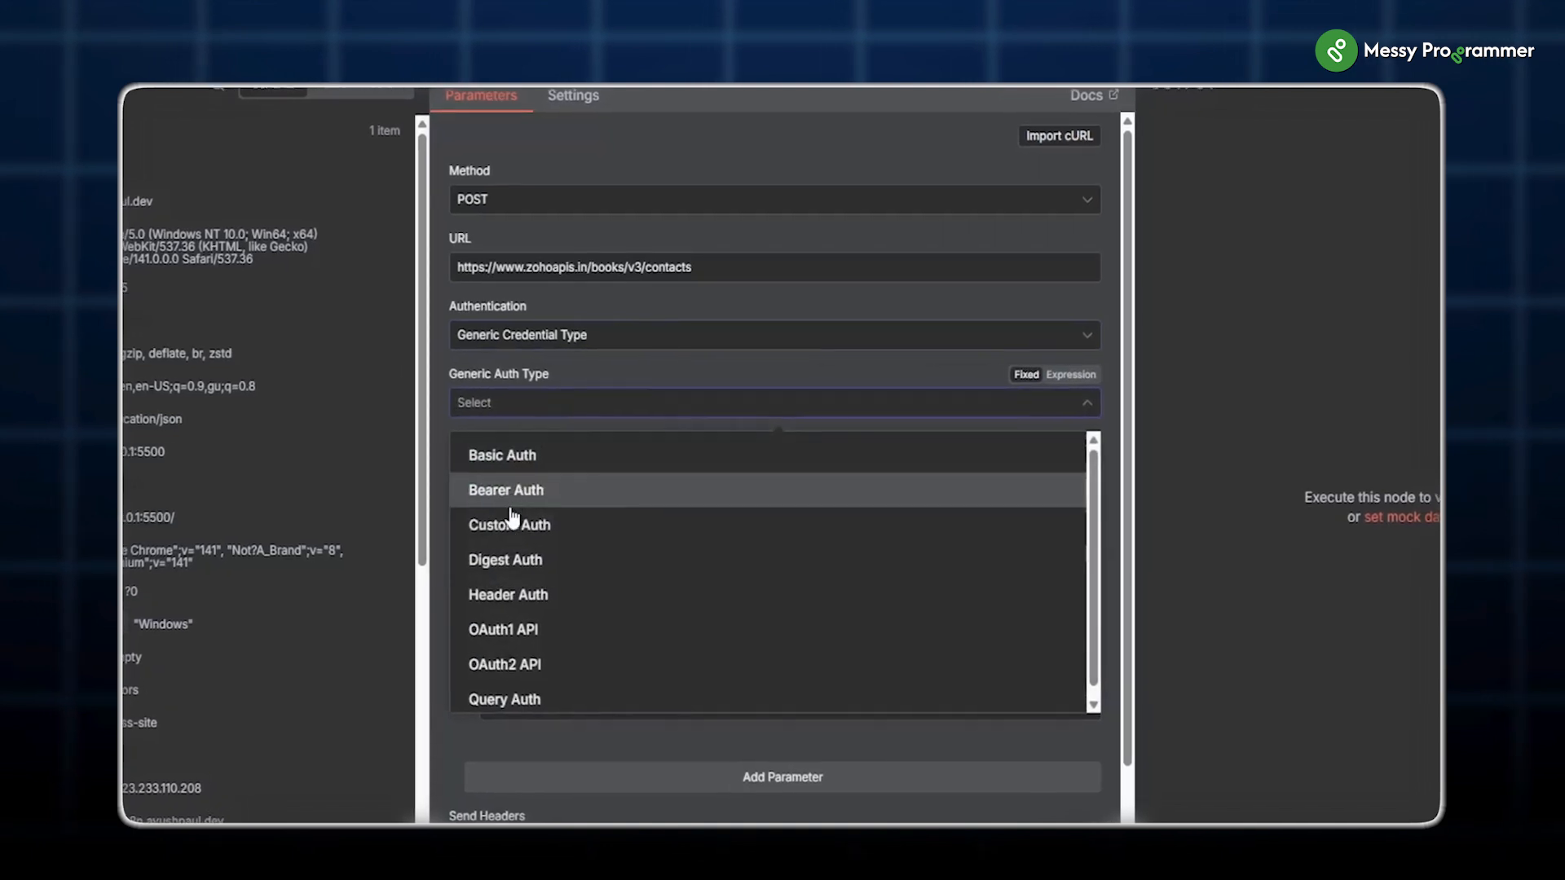
click(497, 666)
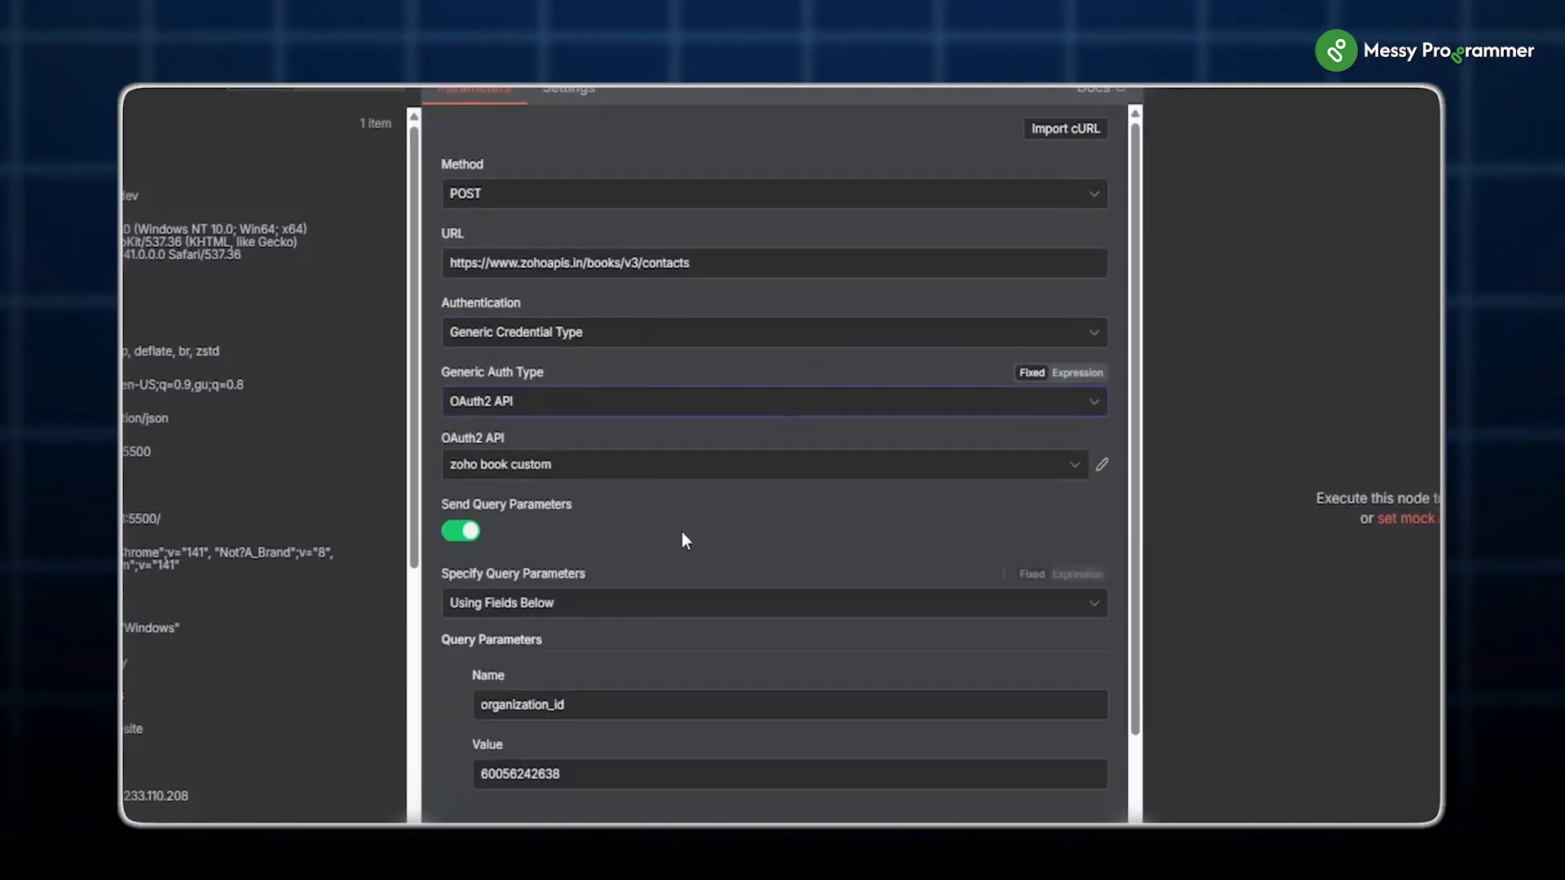
click(557, 471)
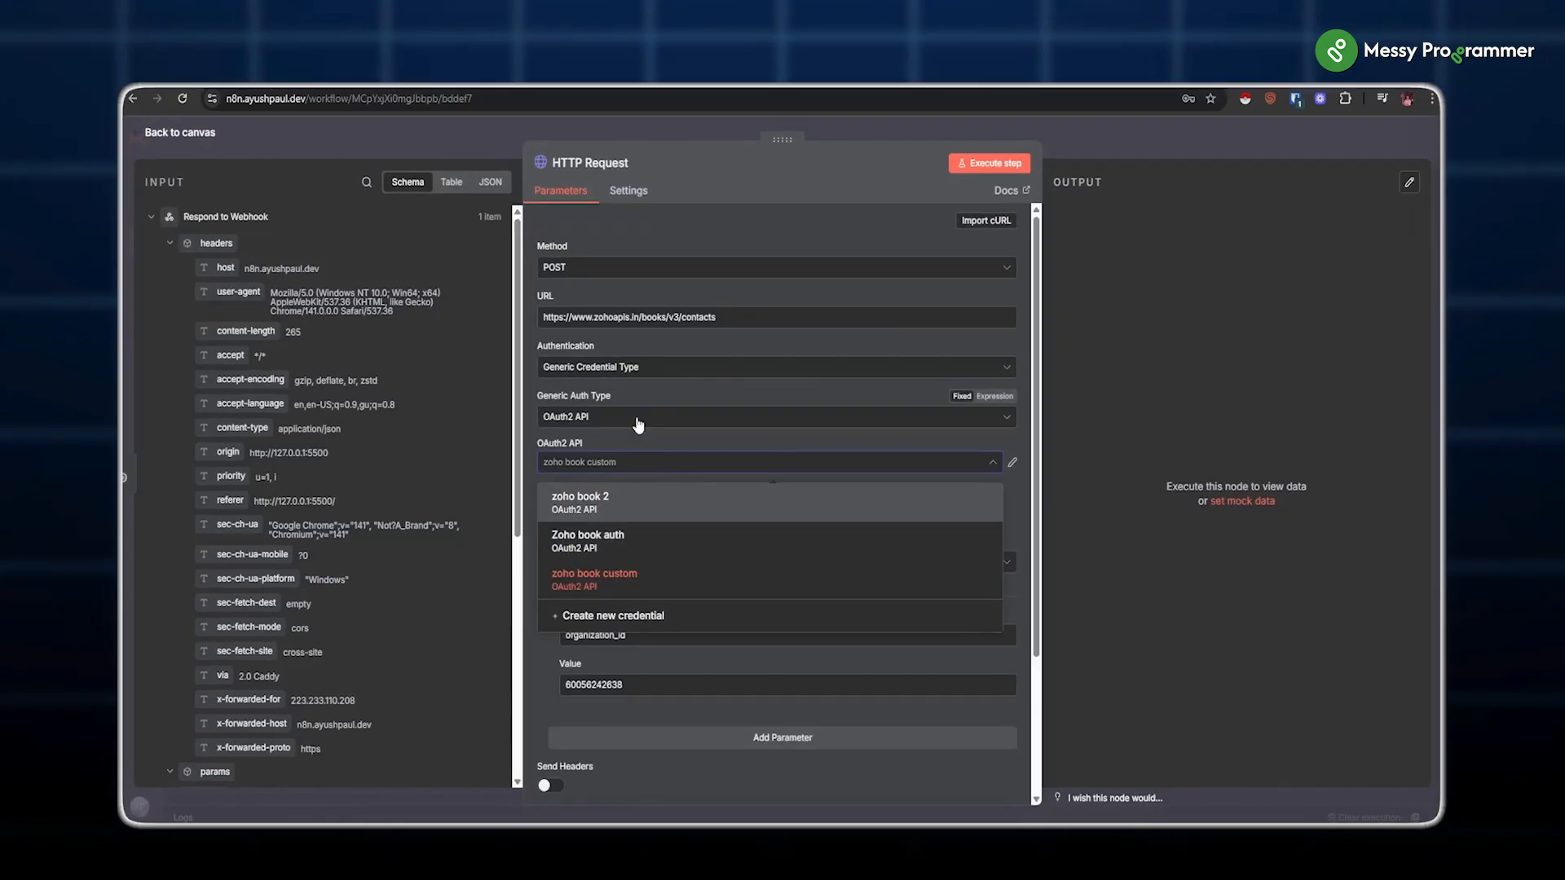
click(638, 460)
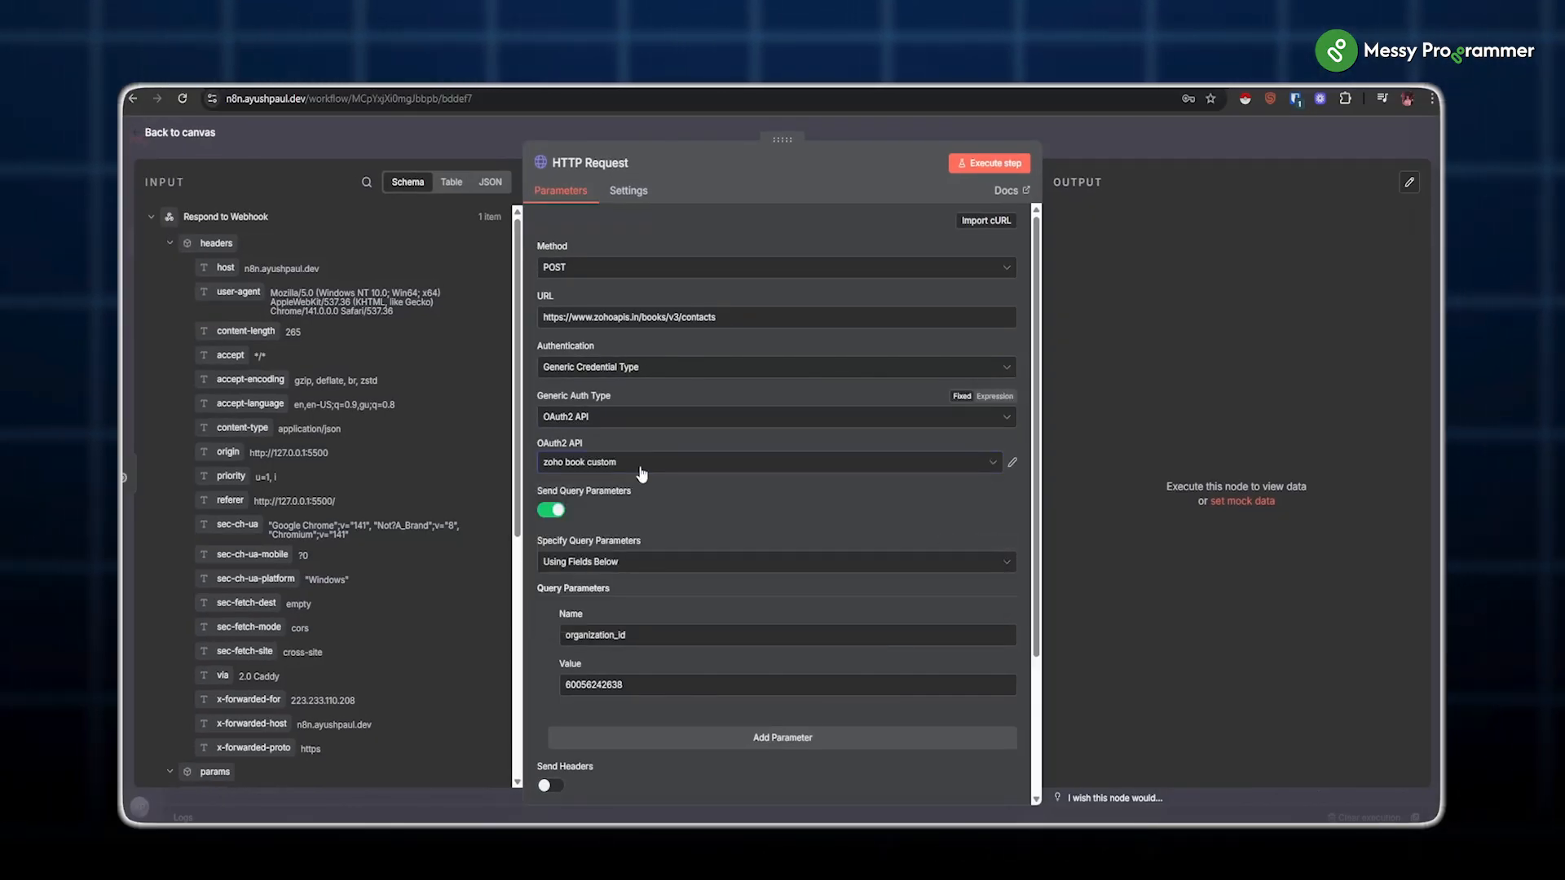
Step: Add a Content-Type: application/json request header
scroll(582, 613, down, 2)
click(551, 611)
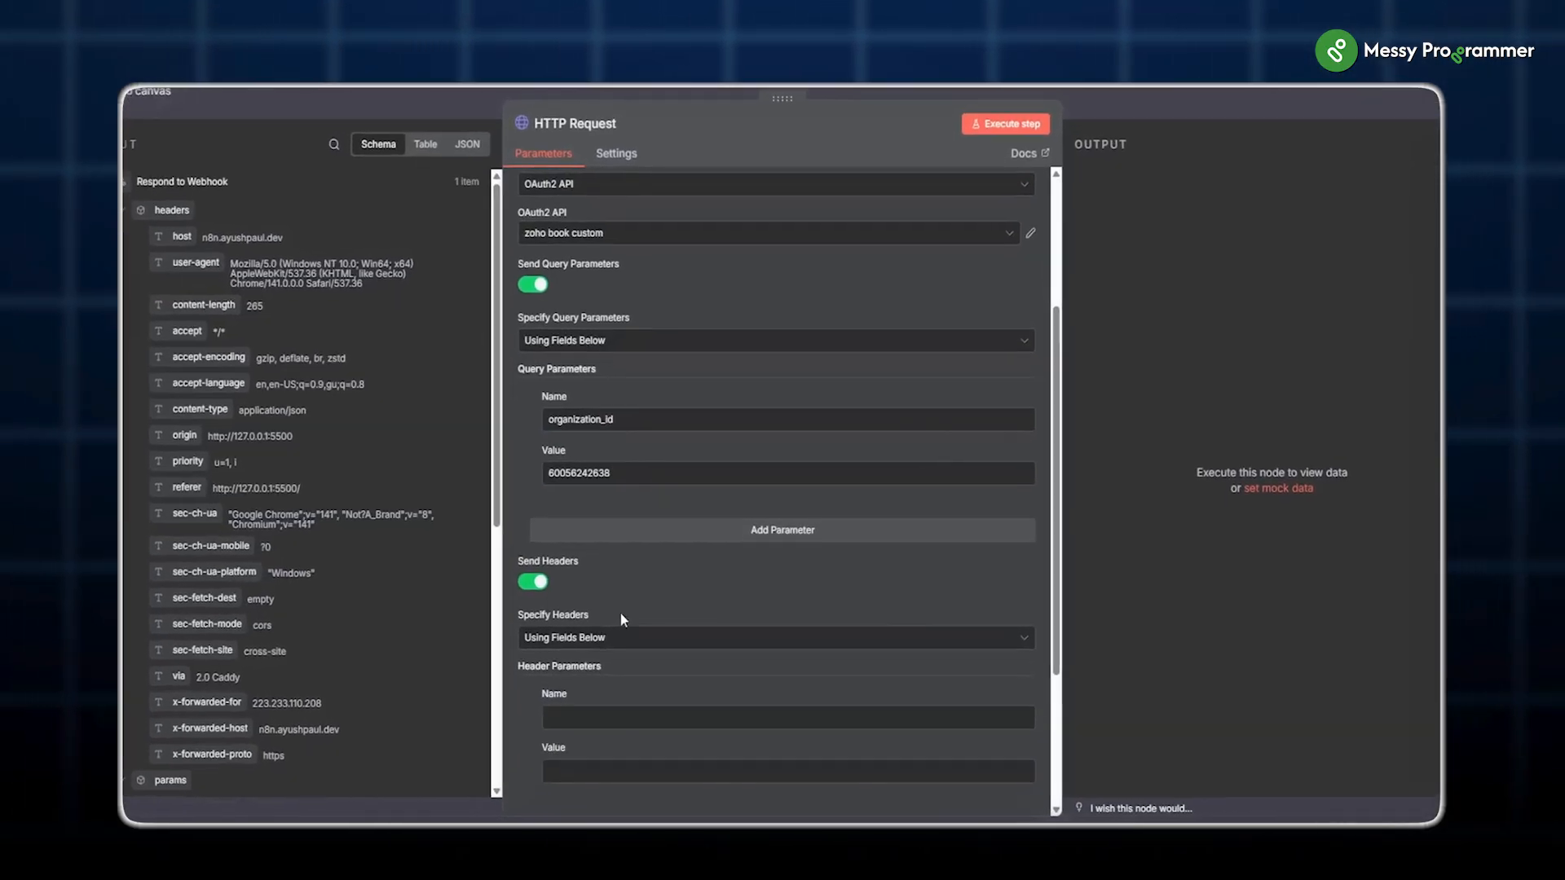
click(583, 665)
text(Content-Type)
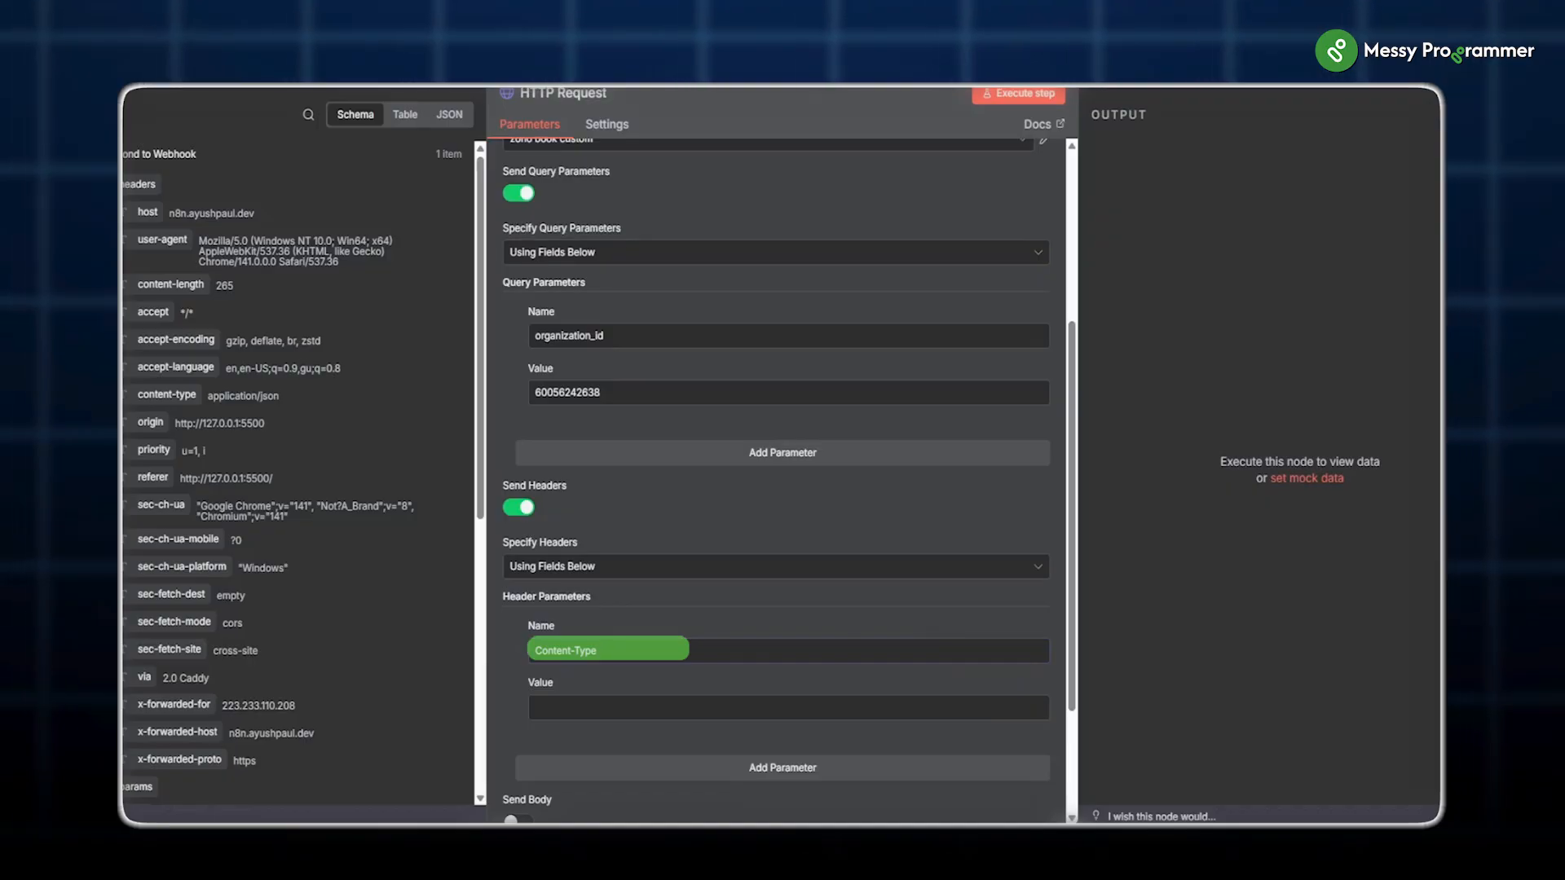
click(613, 714)
text(application/json)
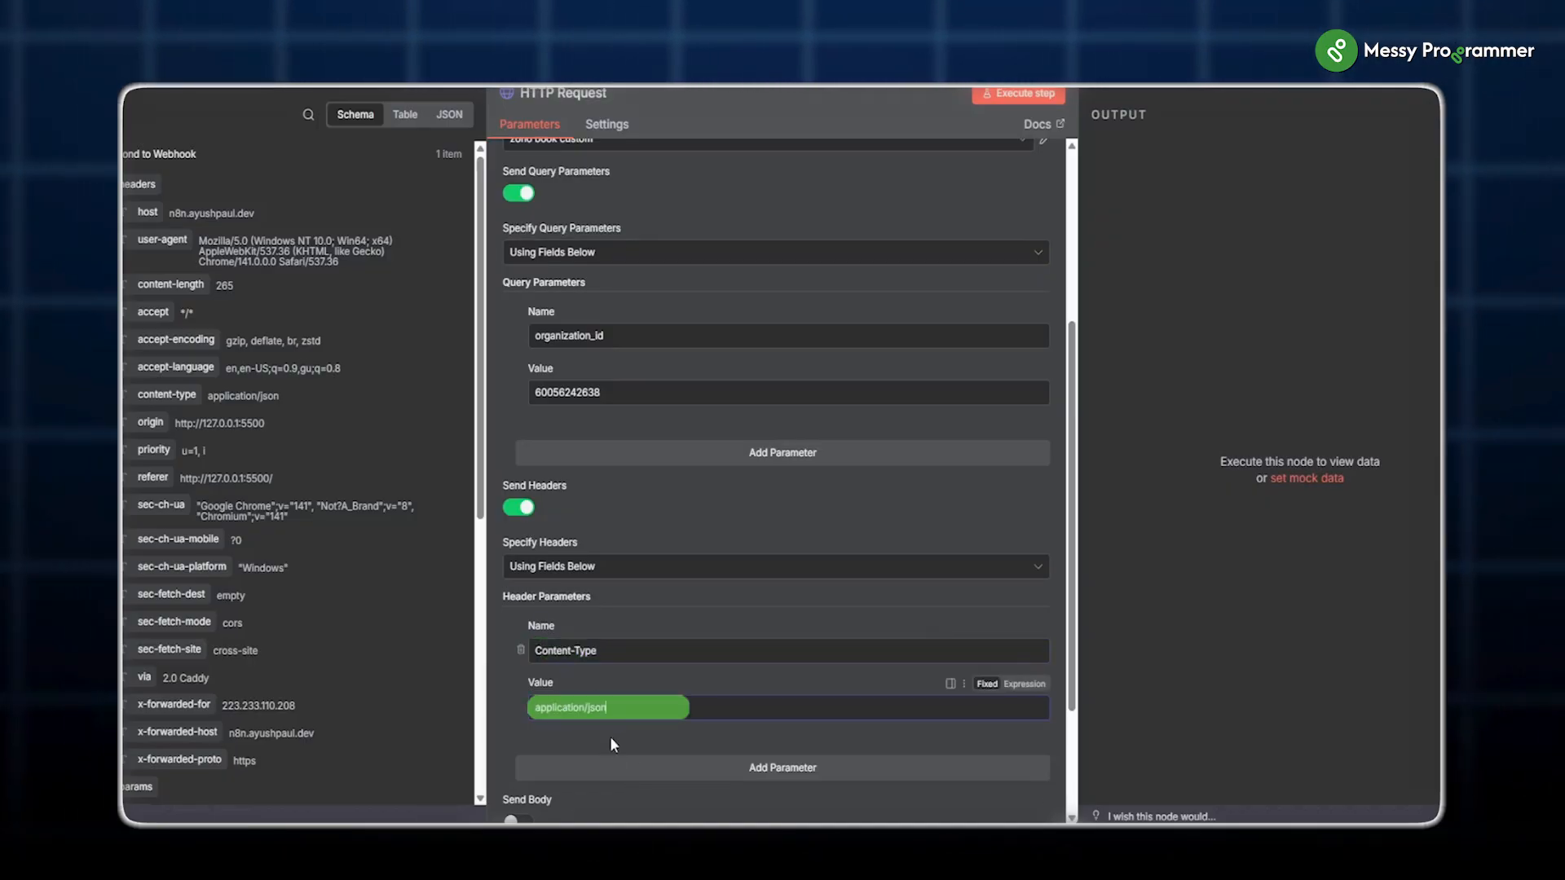
Step: Send a JSON body containing the pasted contact expression built from the form fields
scroll(610, 736, down, 2)
click(532, 654)
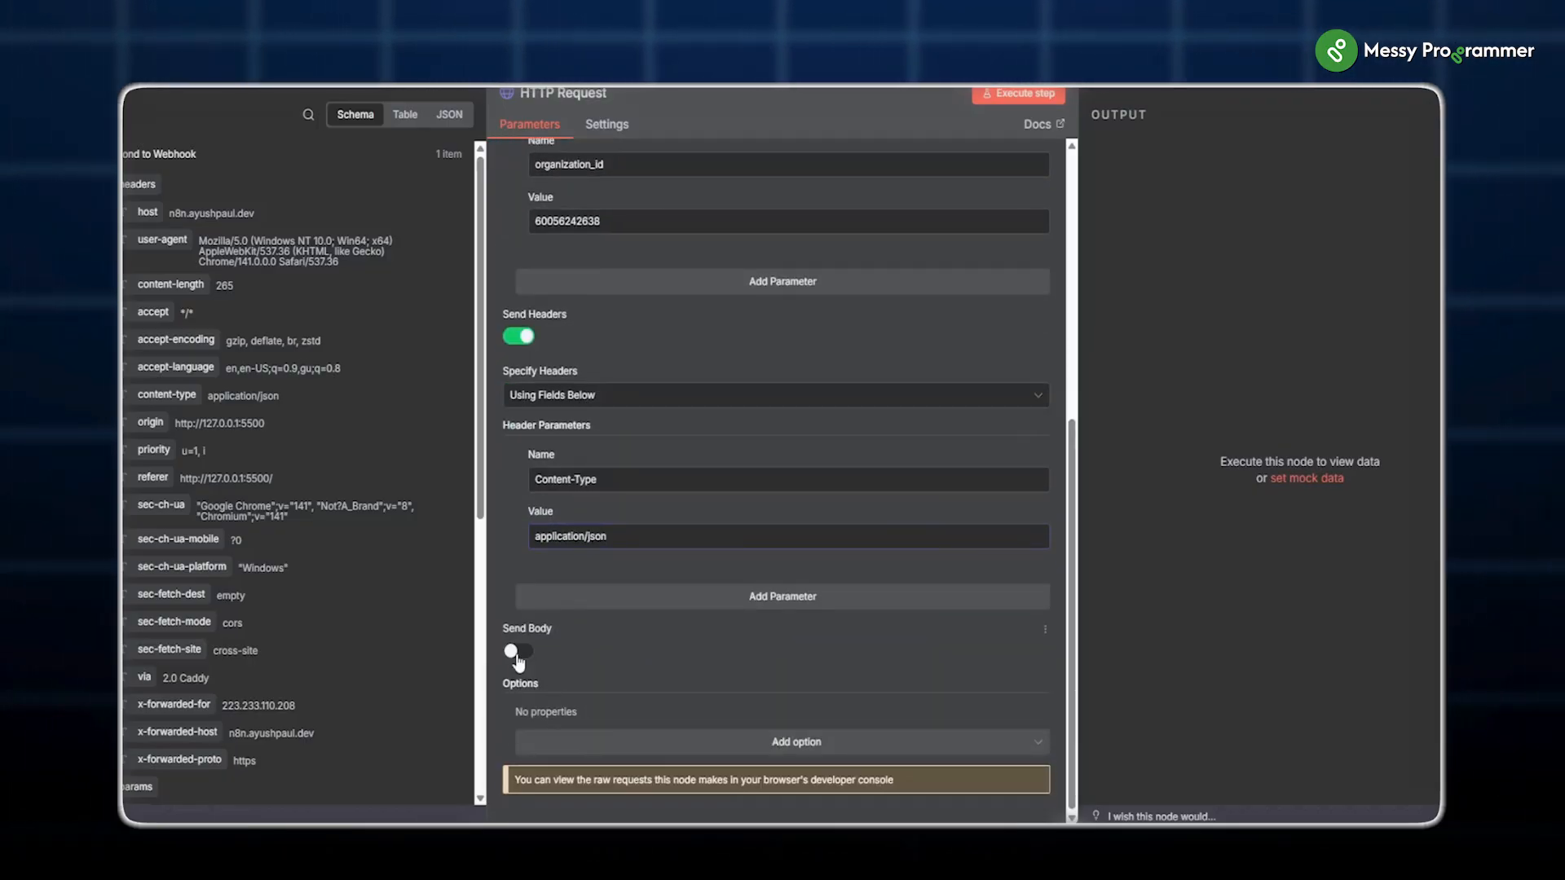
scroll(617, 530, down, 3)
click(577, 455)
click(556, 545)
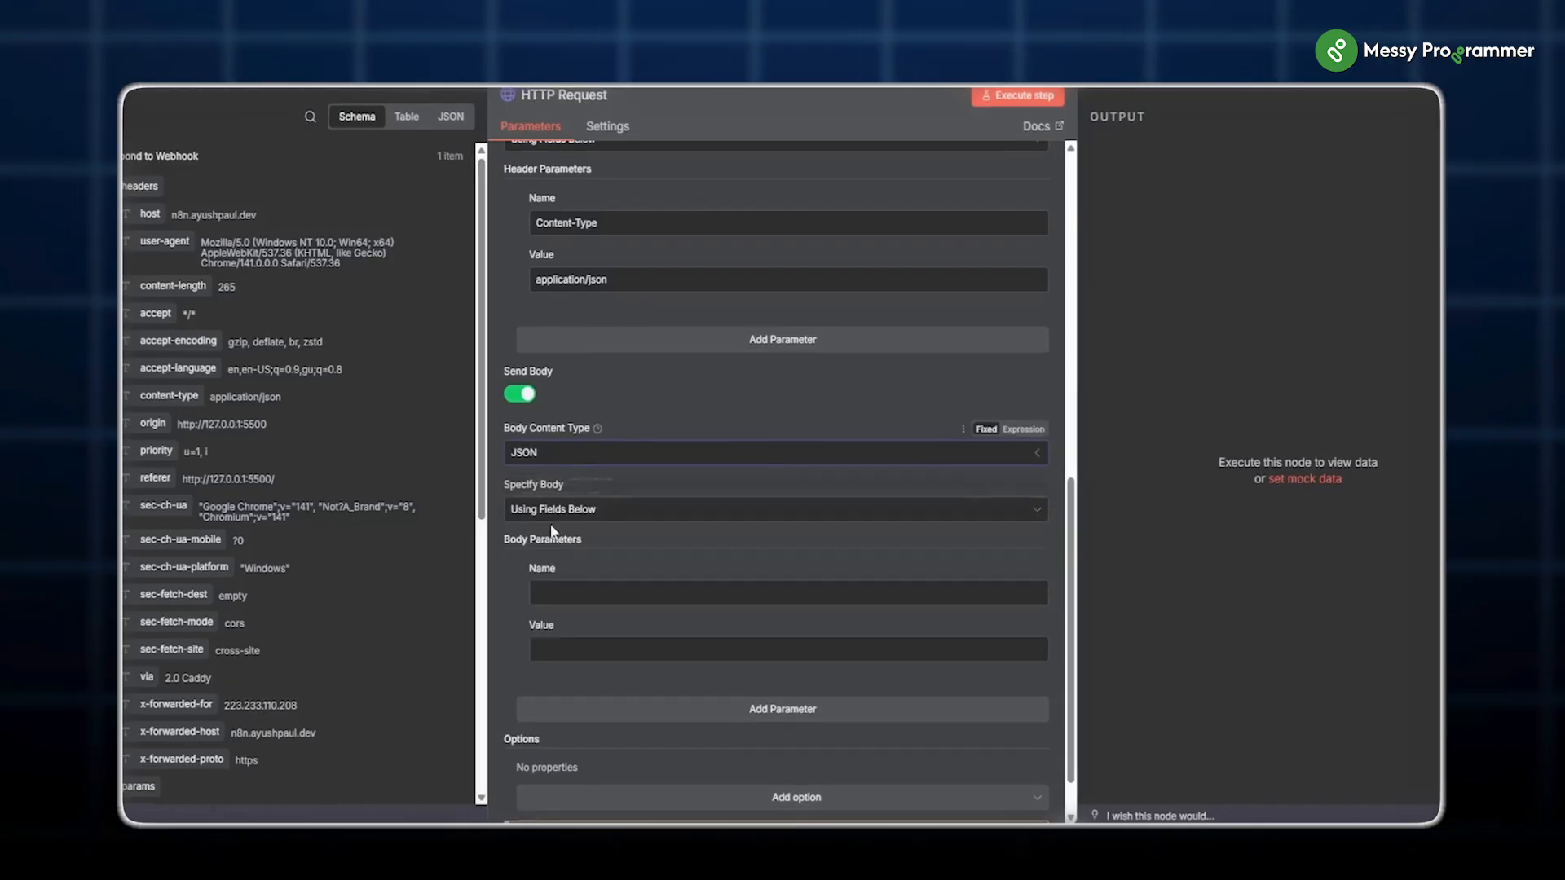
click(559, 512)
click(571, 588)
click(618, 652)
key(ctrl+v)
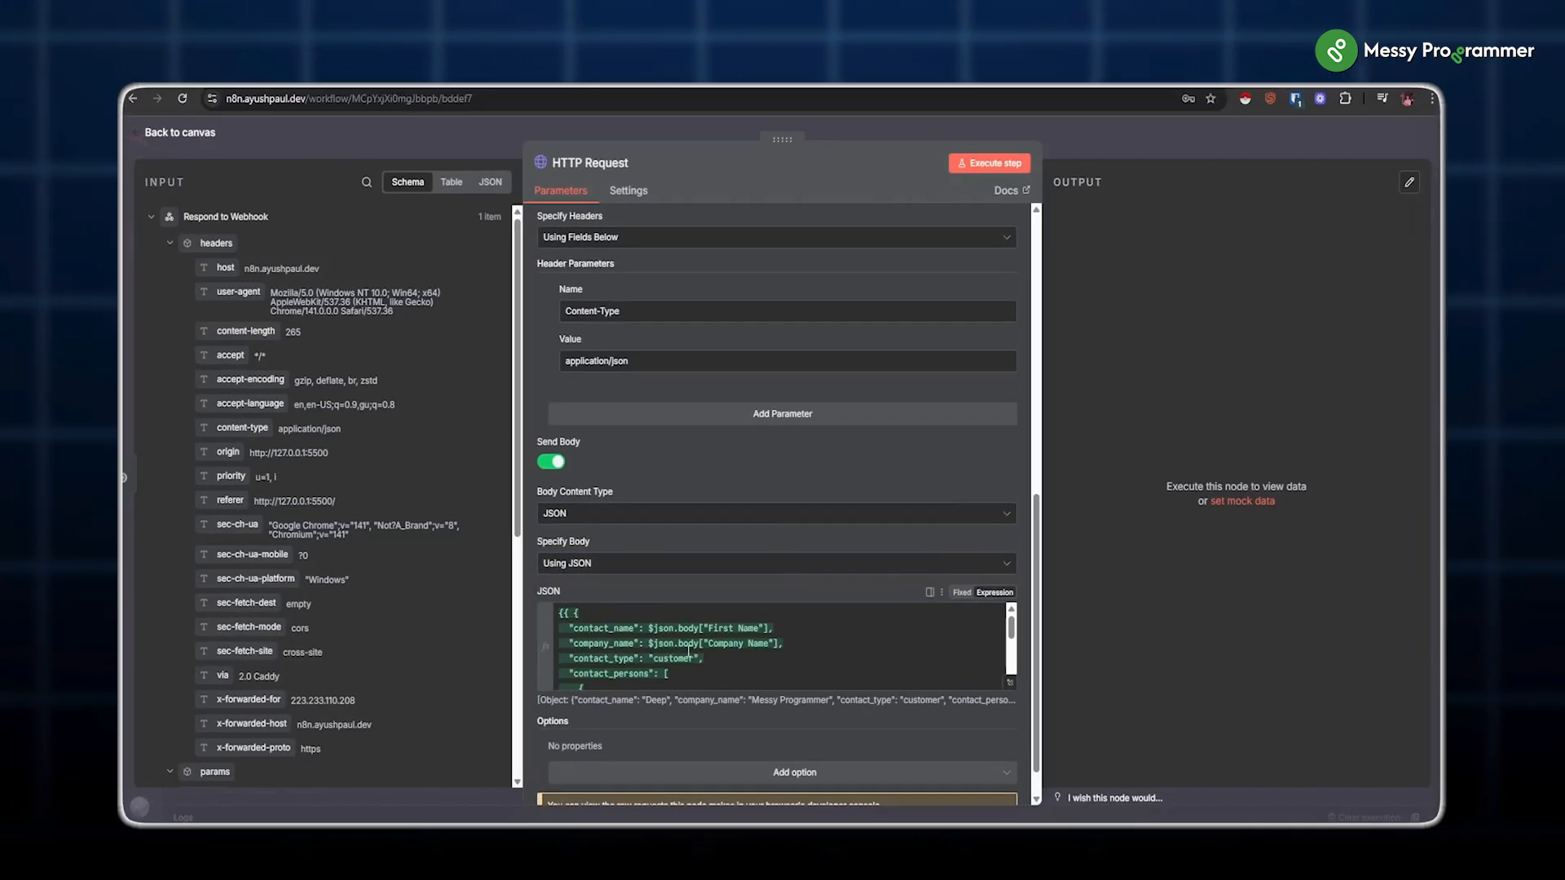
click(689, 652)
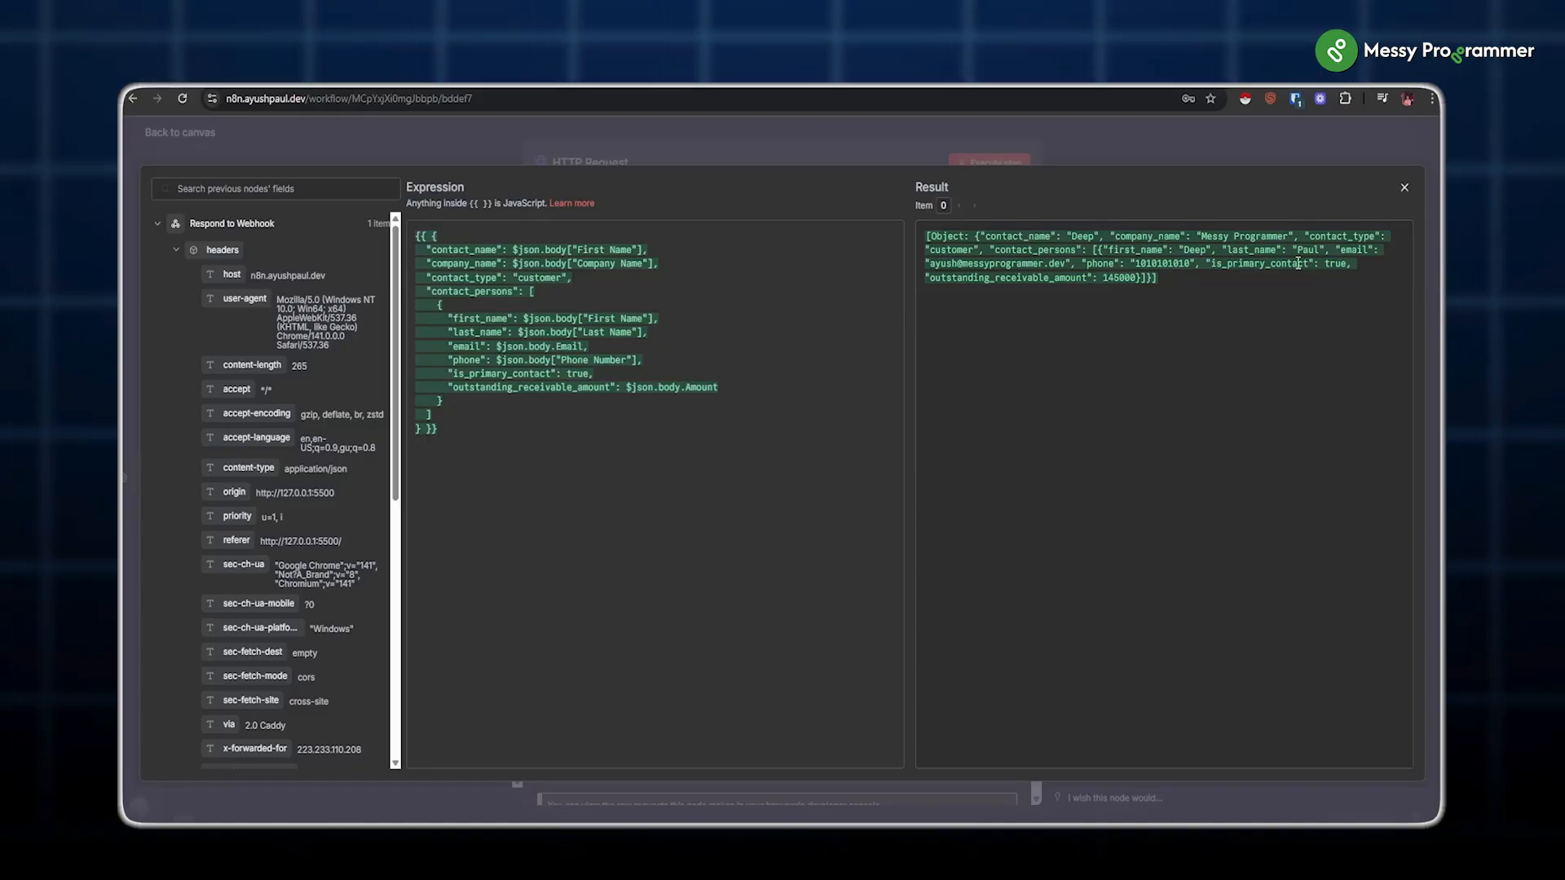
scroll(312, 481, down, 5)
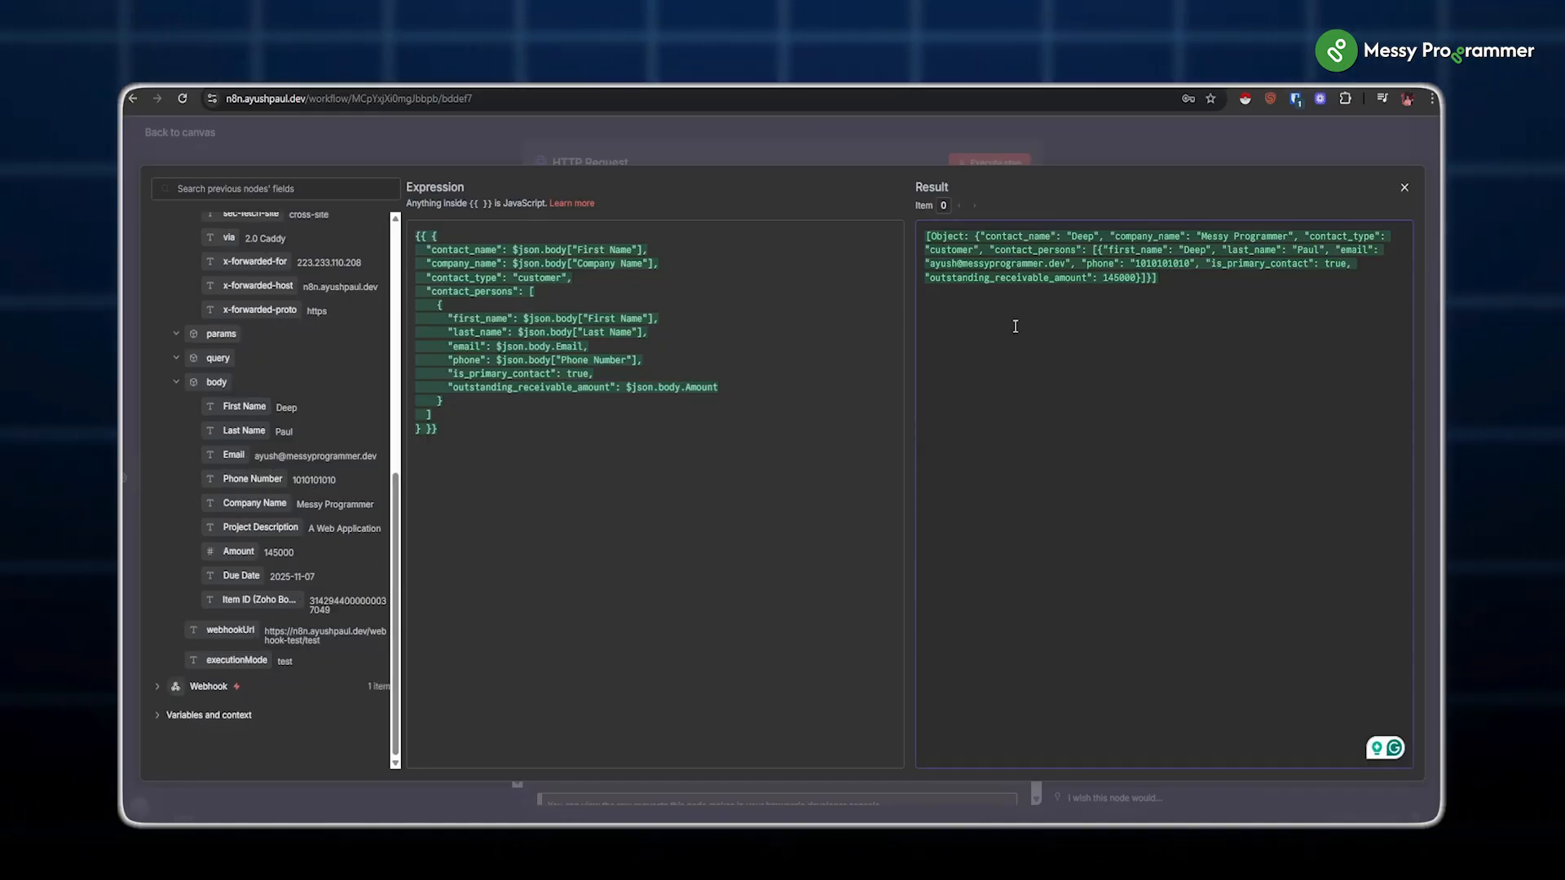
key(Escape)
Step: Execute the contacts request, then insert a second HTTP Request node after it
click(970, 163)
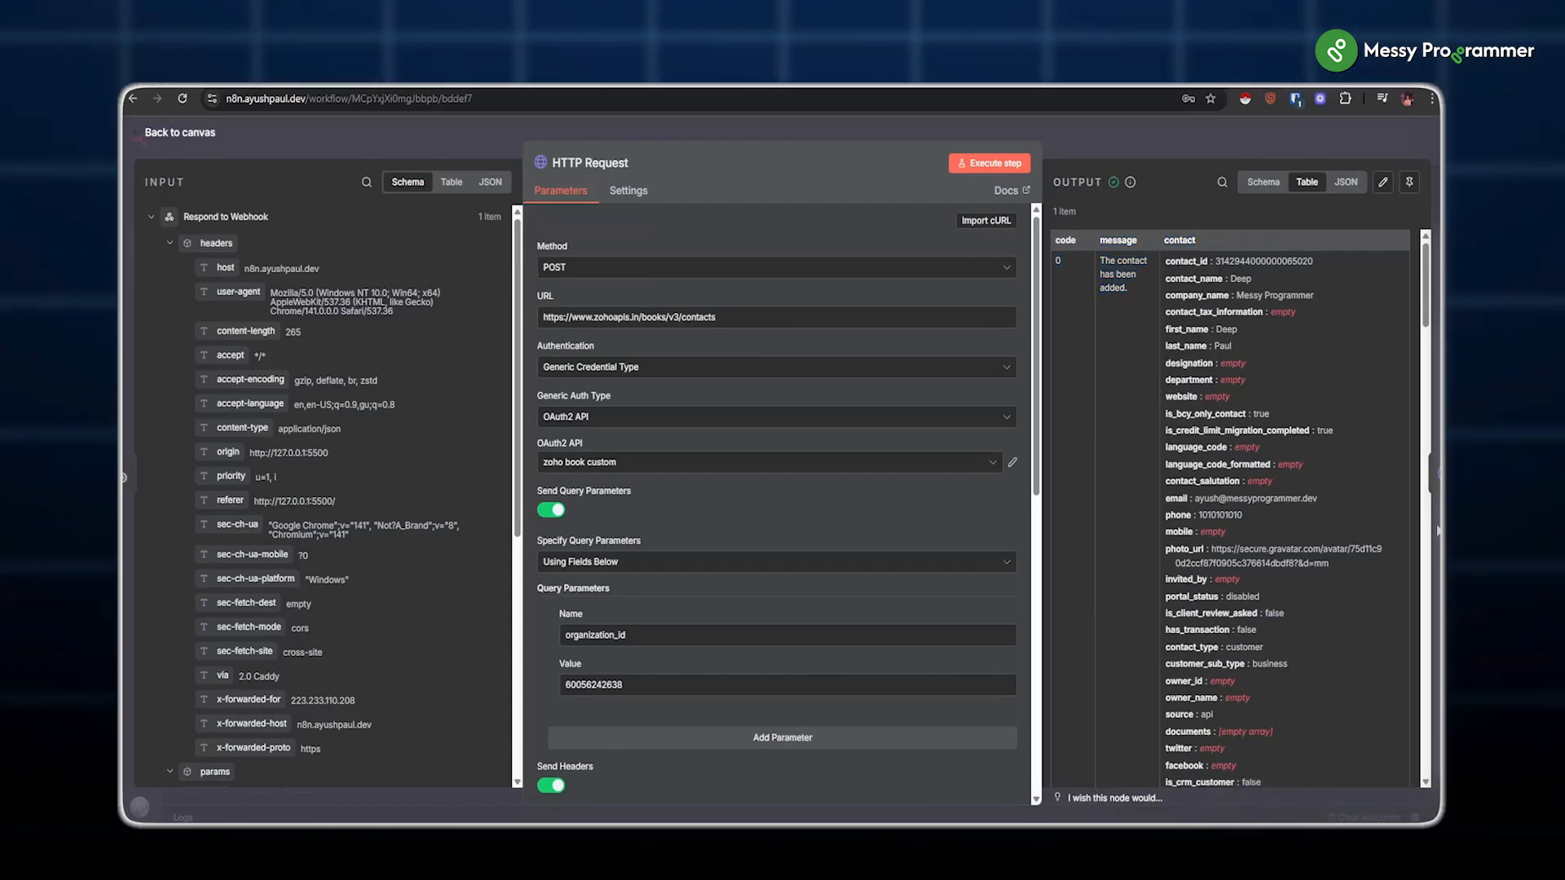
click(1121, 156)
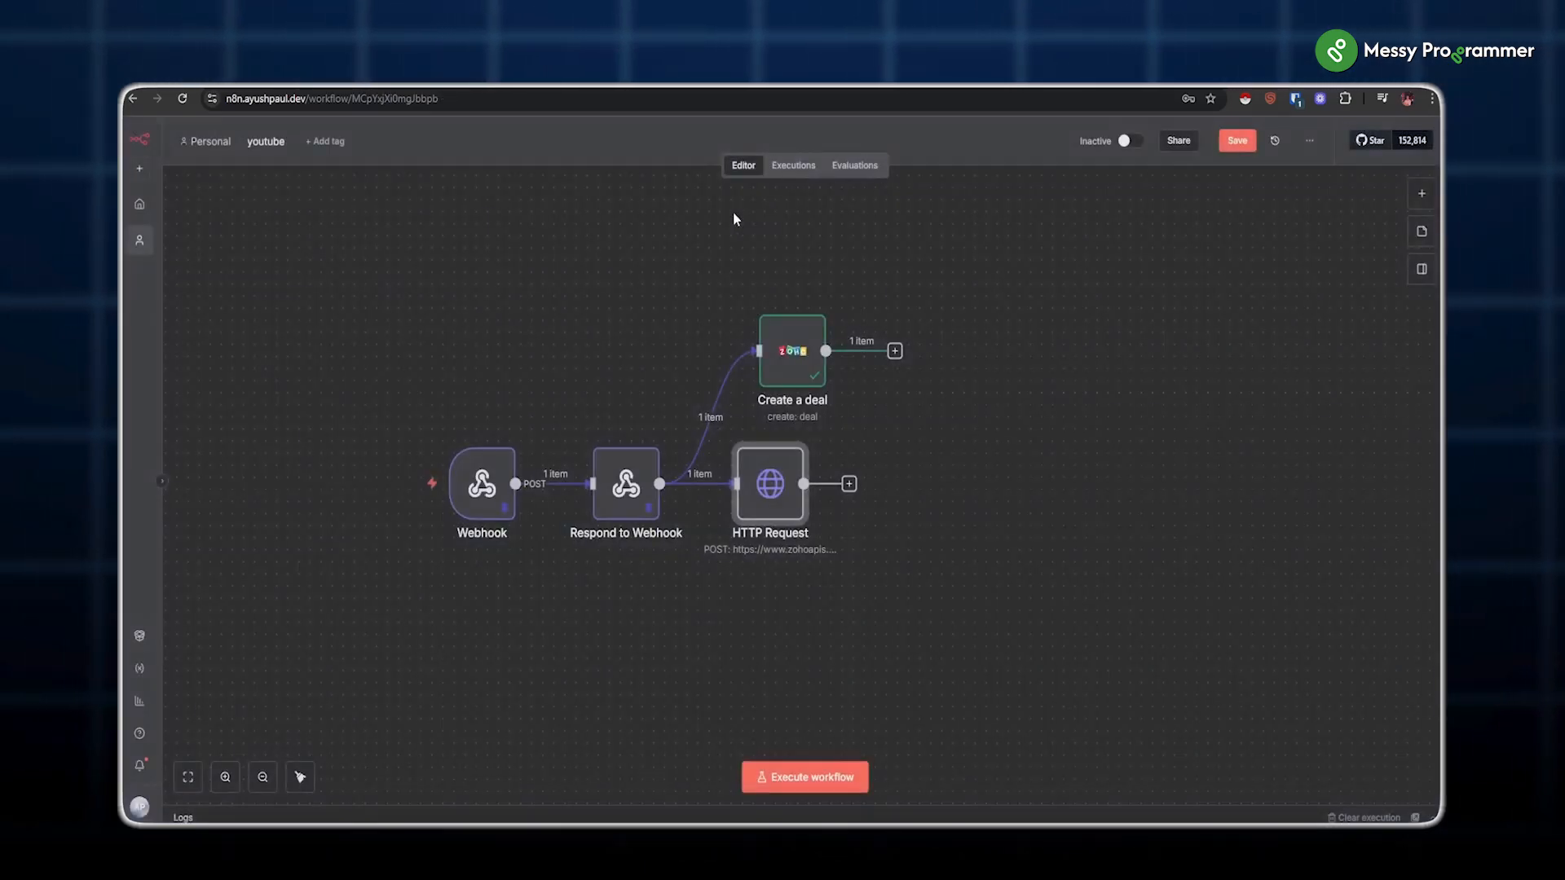
click(846, 484)
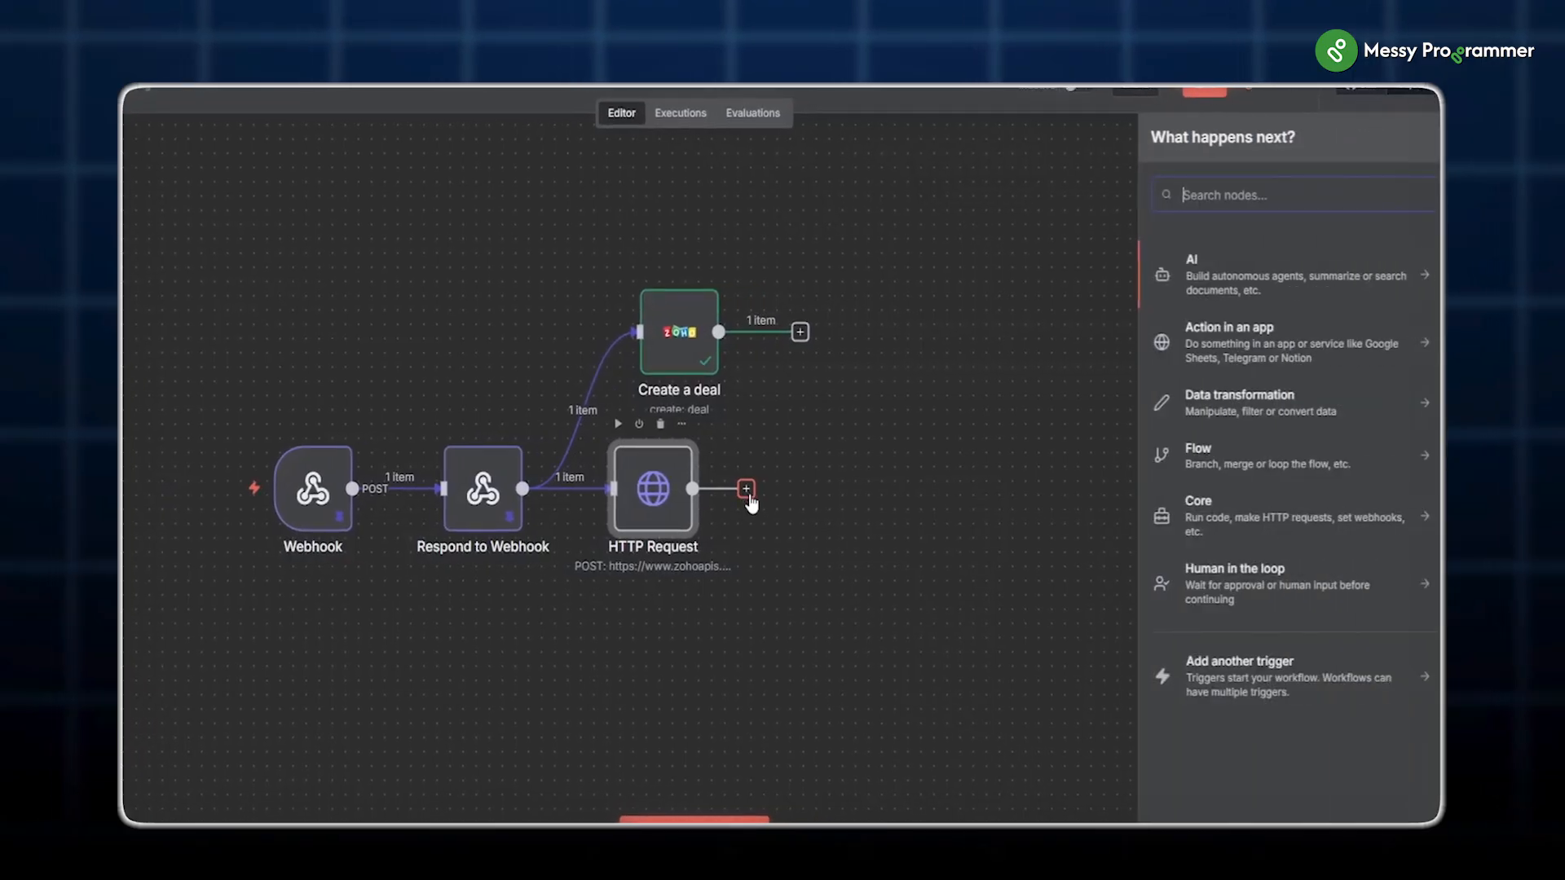
text(http)
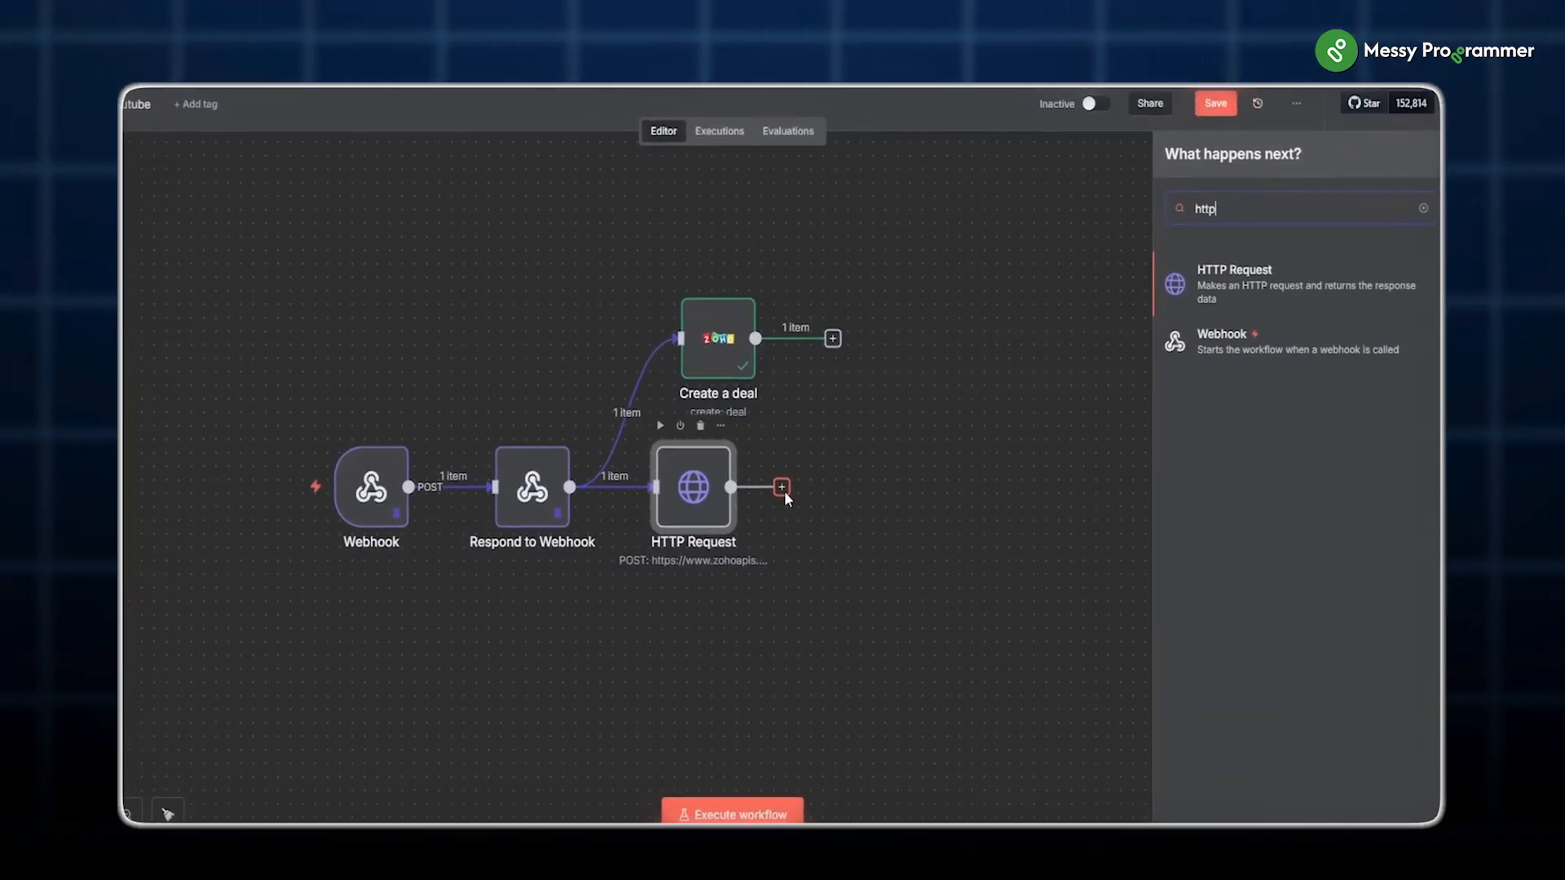
key(Return)
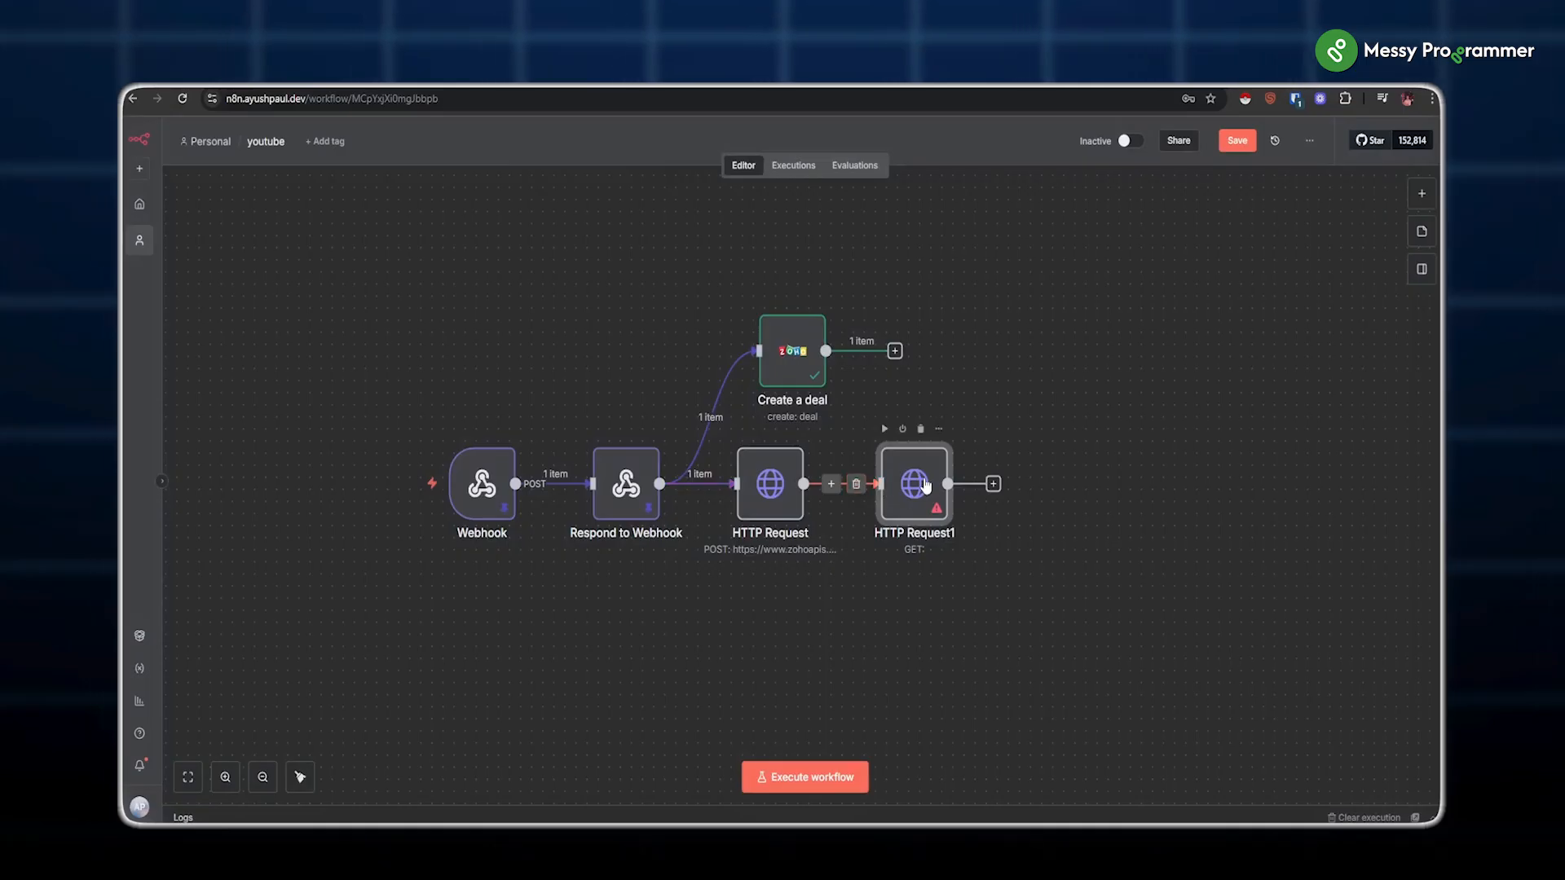
Step: Give HTTP Request1 an organization_id query parameter holding the pasted organization ID
double_click(915, 489)
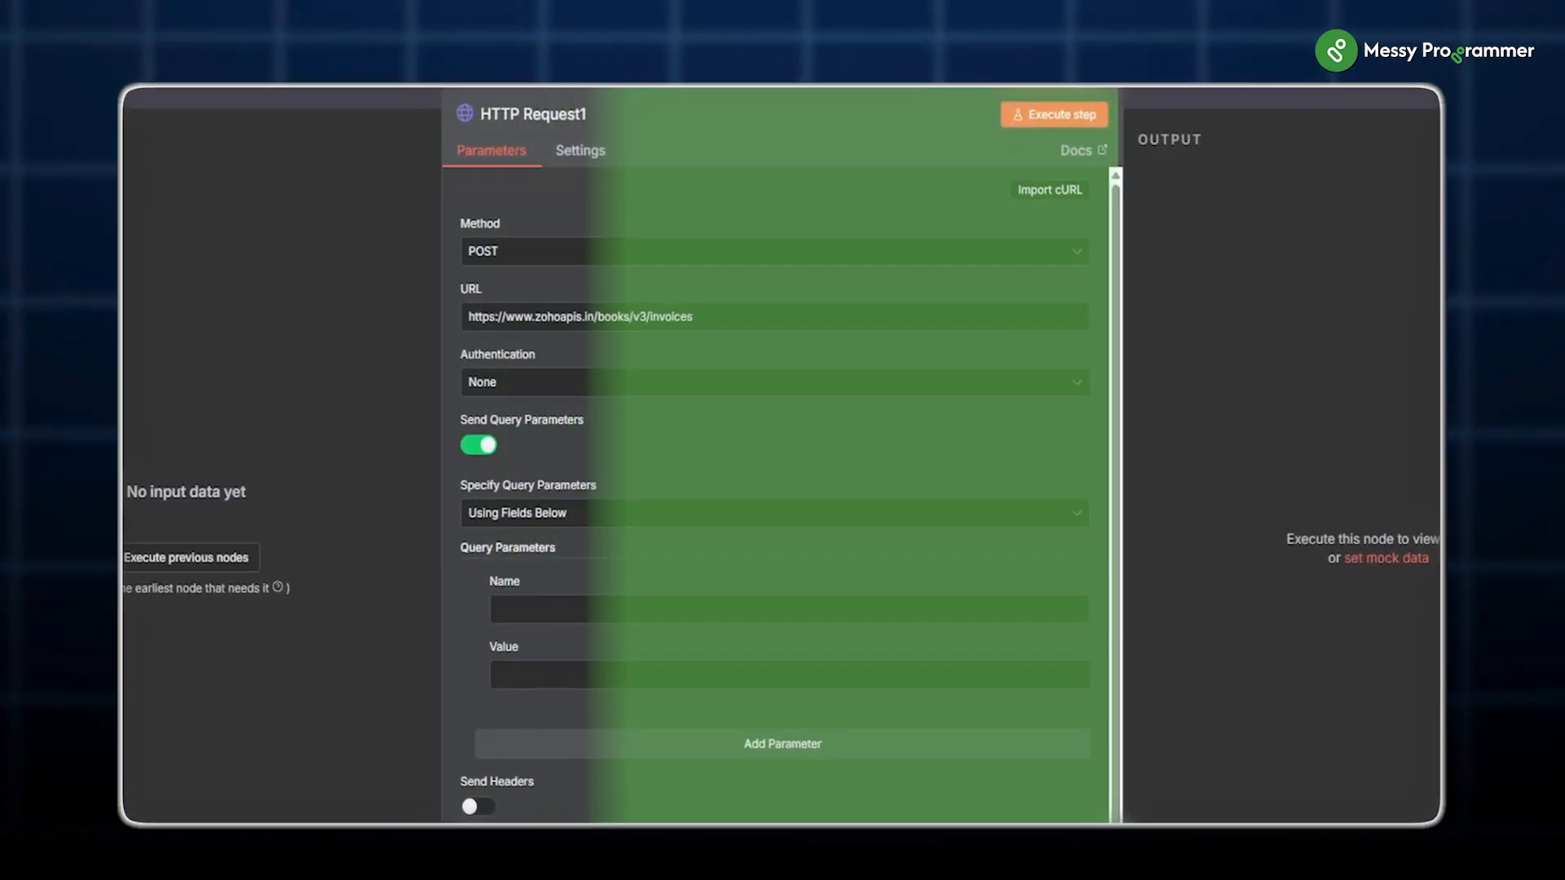
click(529, 621)
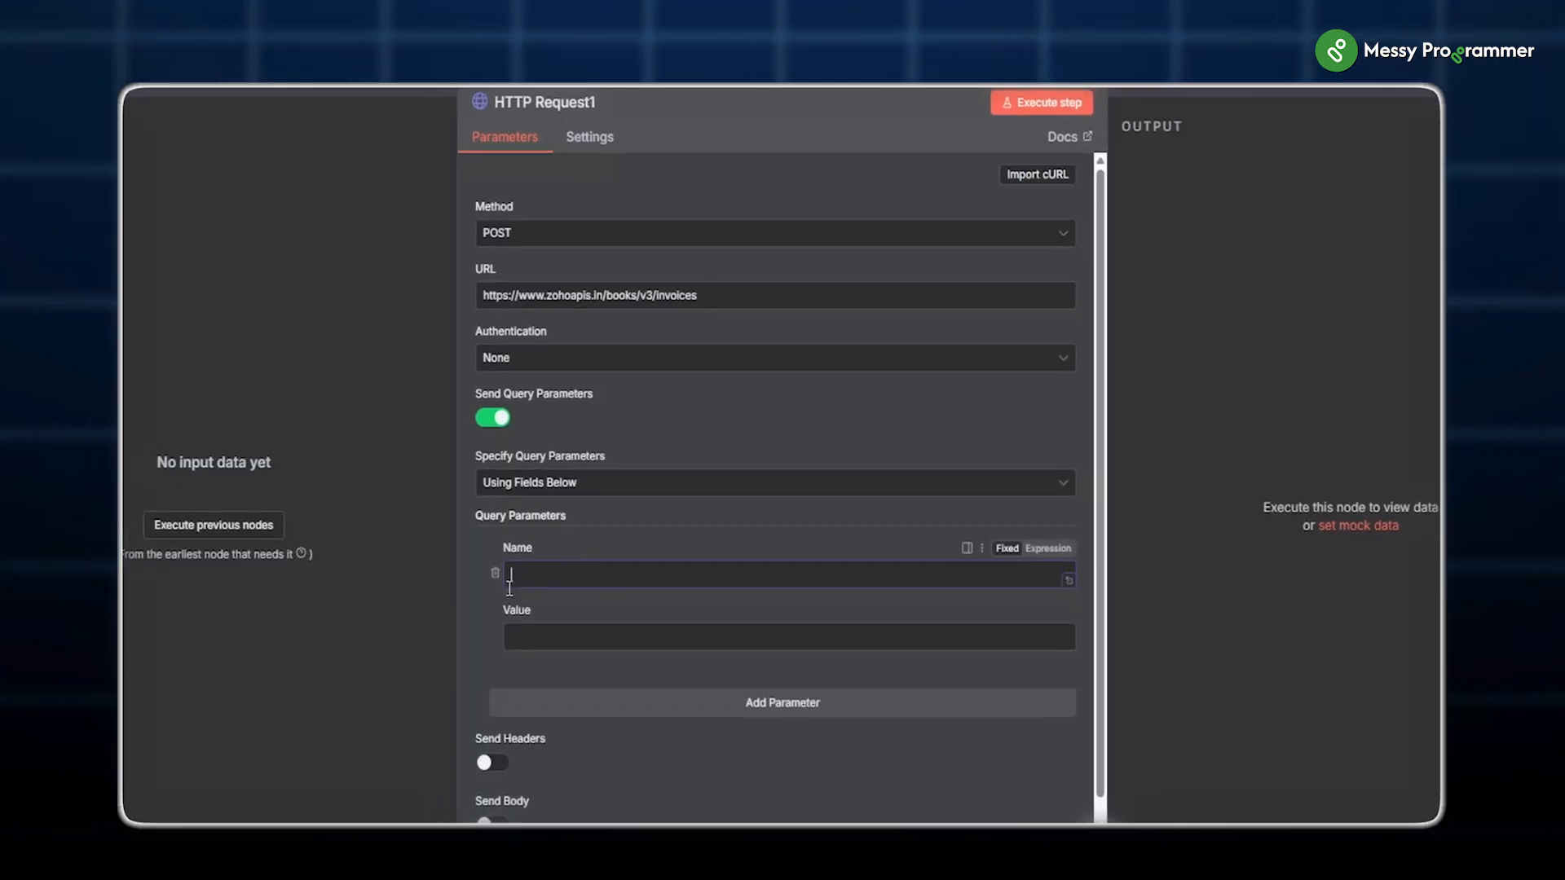
text(organization_id)
click(611, 607)
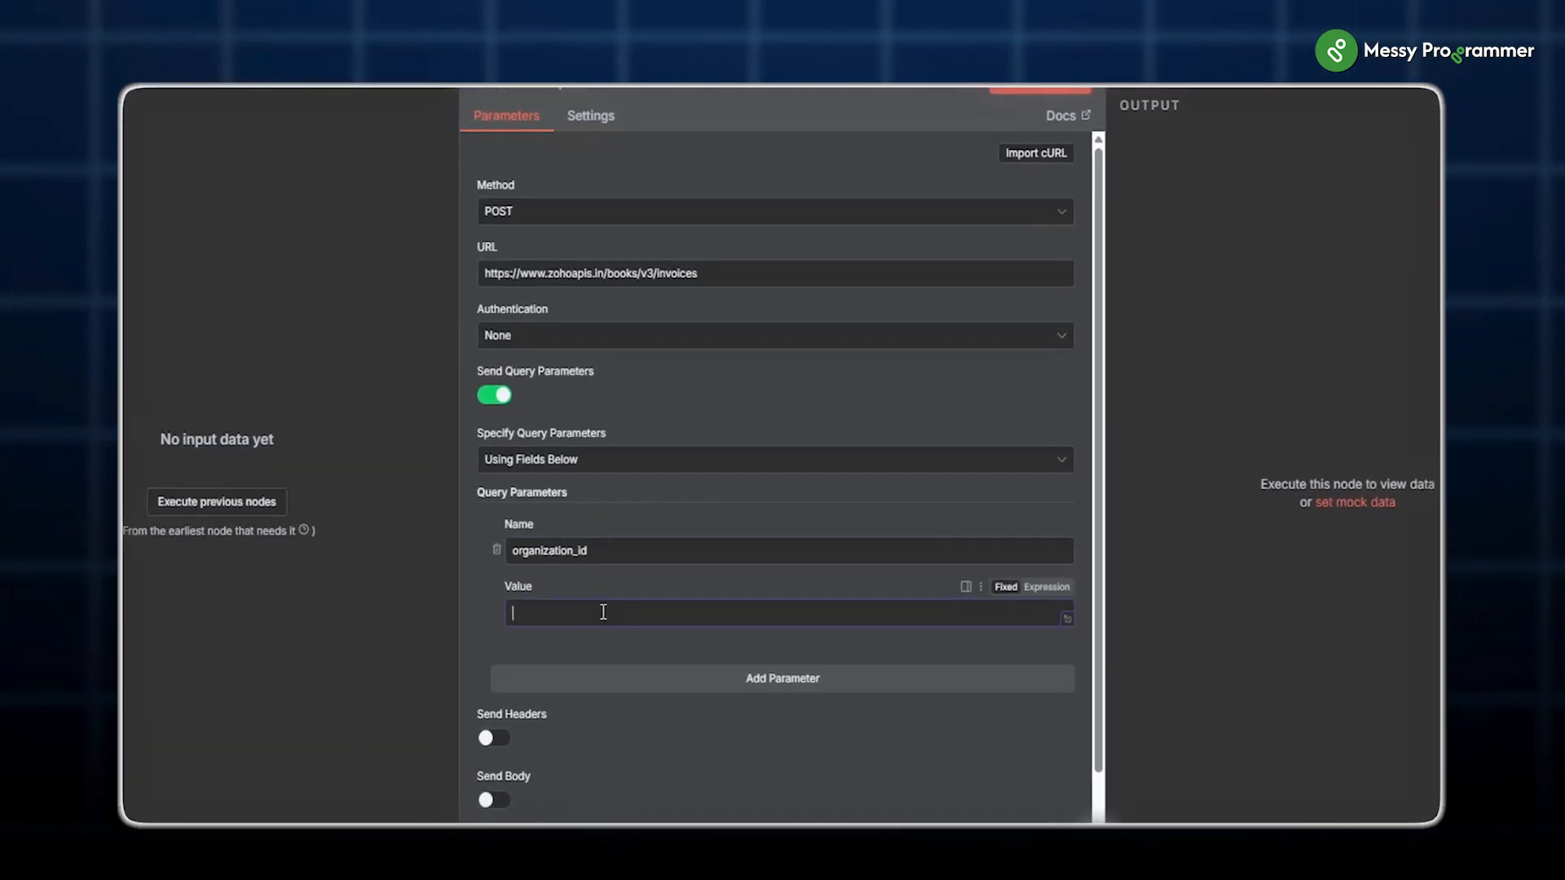
key(ctrl+v)
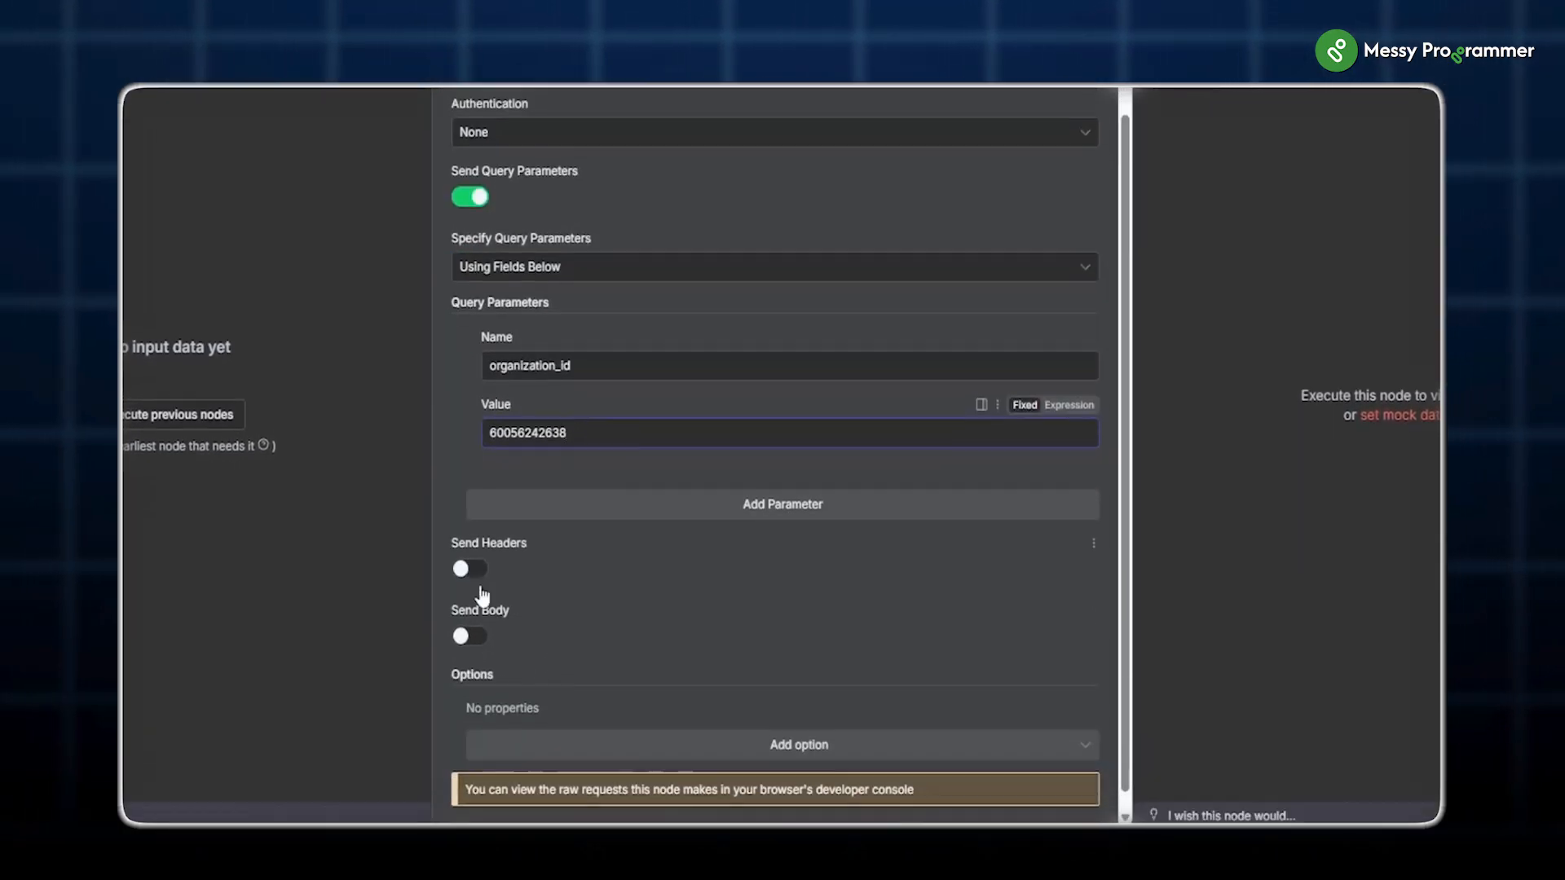
Step: Enable headers and review the invoice JSON body's line items in the expression editor
scroll(550, 648, down, 1)
click(465, 555)
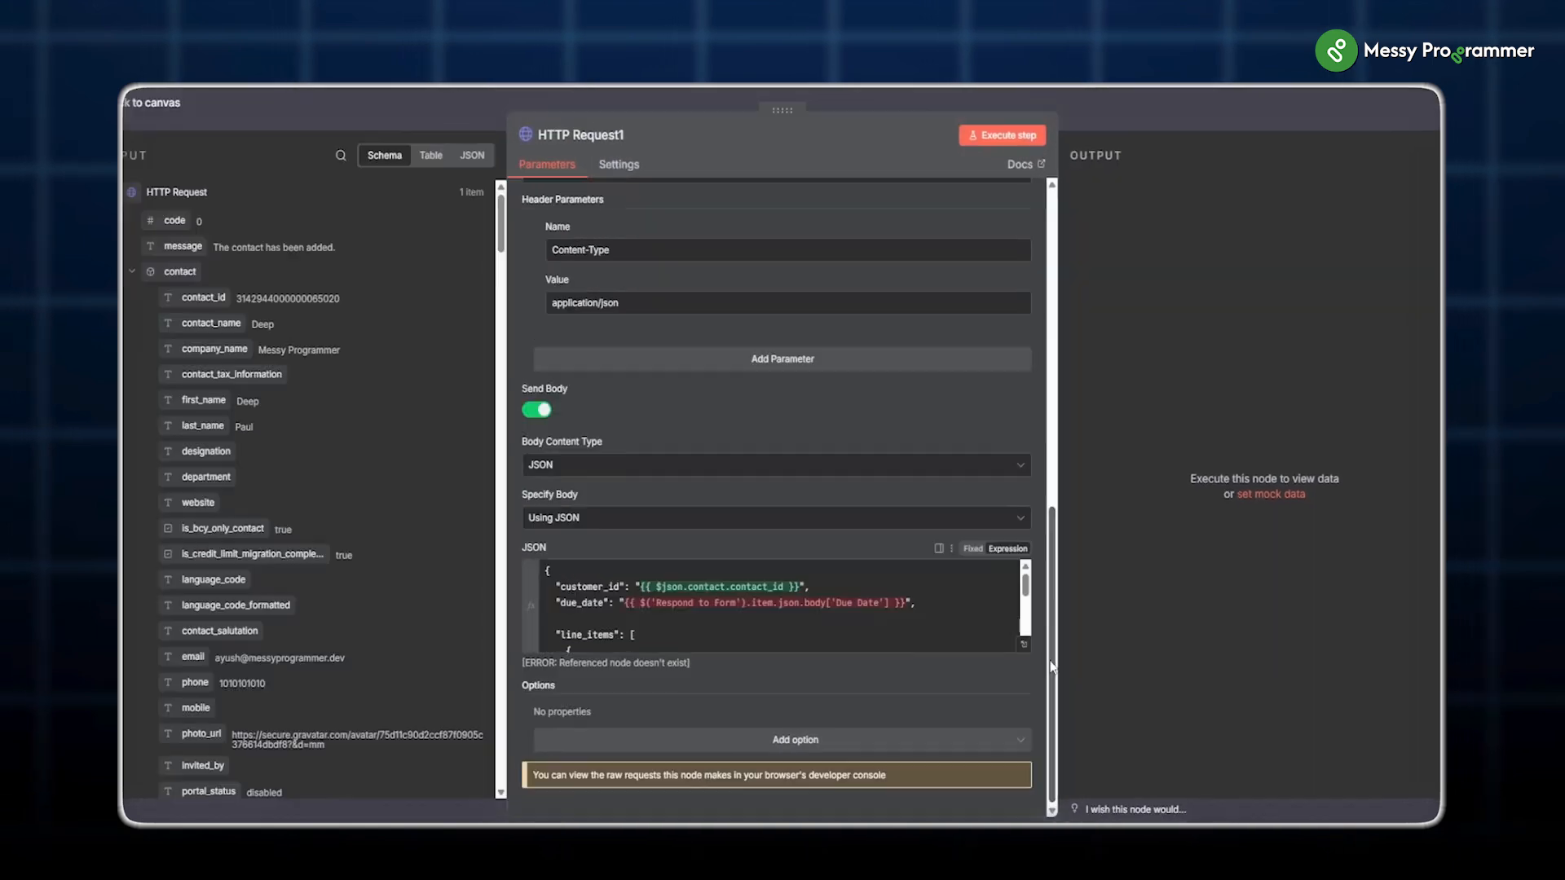
click(1011, 646)
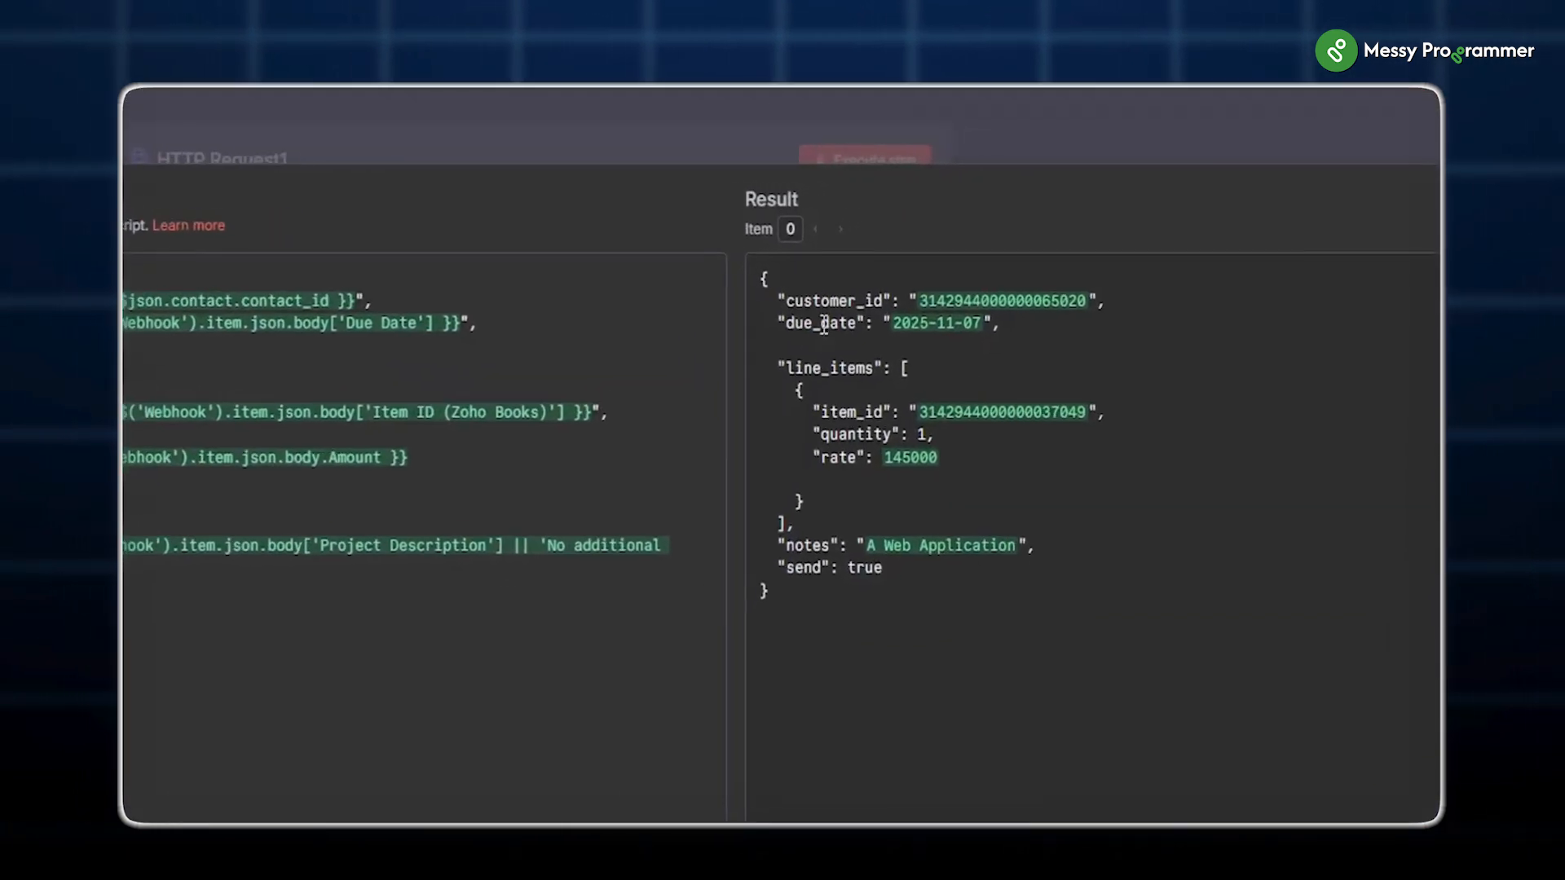
drag(771, 371, 951, 663)
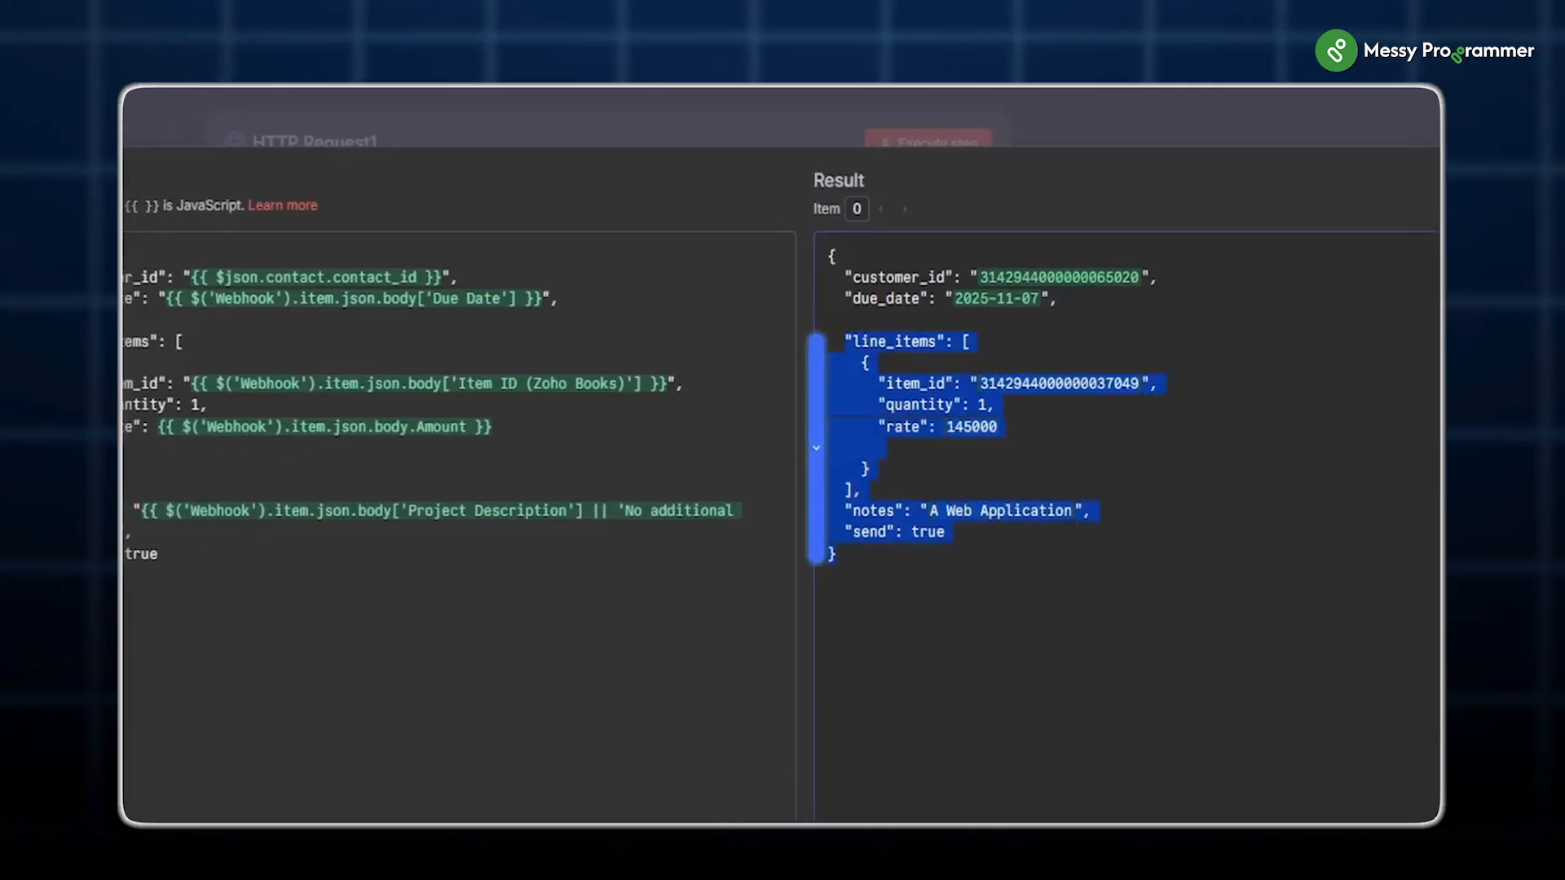
scroll(162, 418, up, 15)
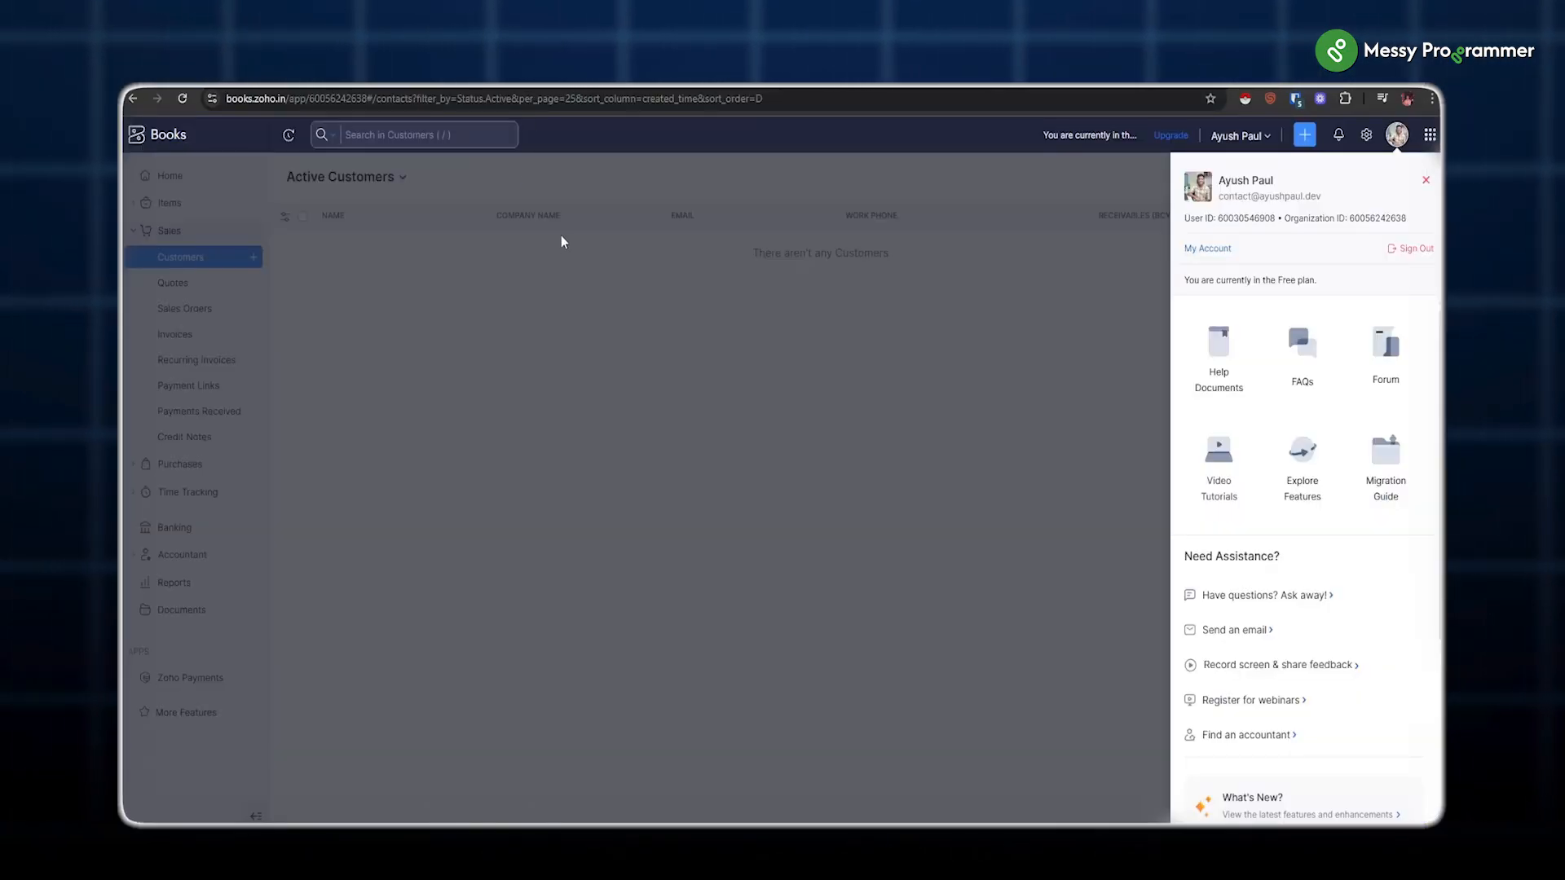
Step: Go to Zoho Books Items and open DevTools with a cleared network log
click(561, 241)
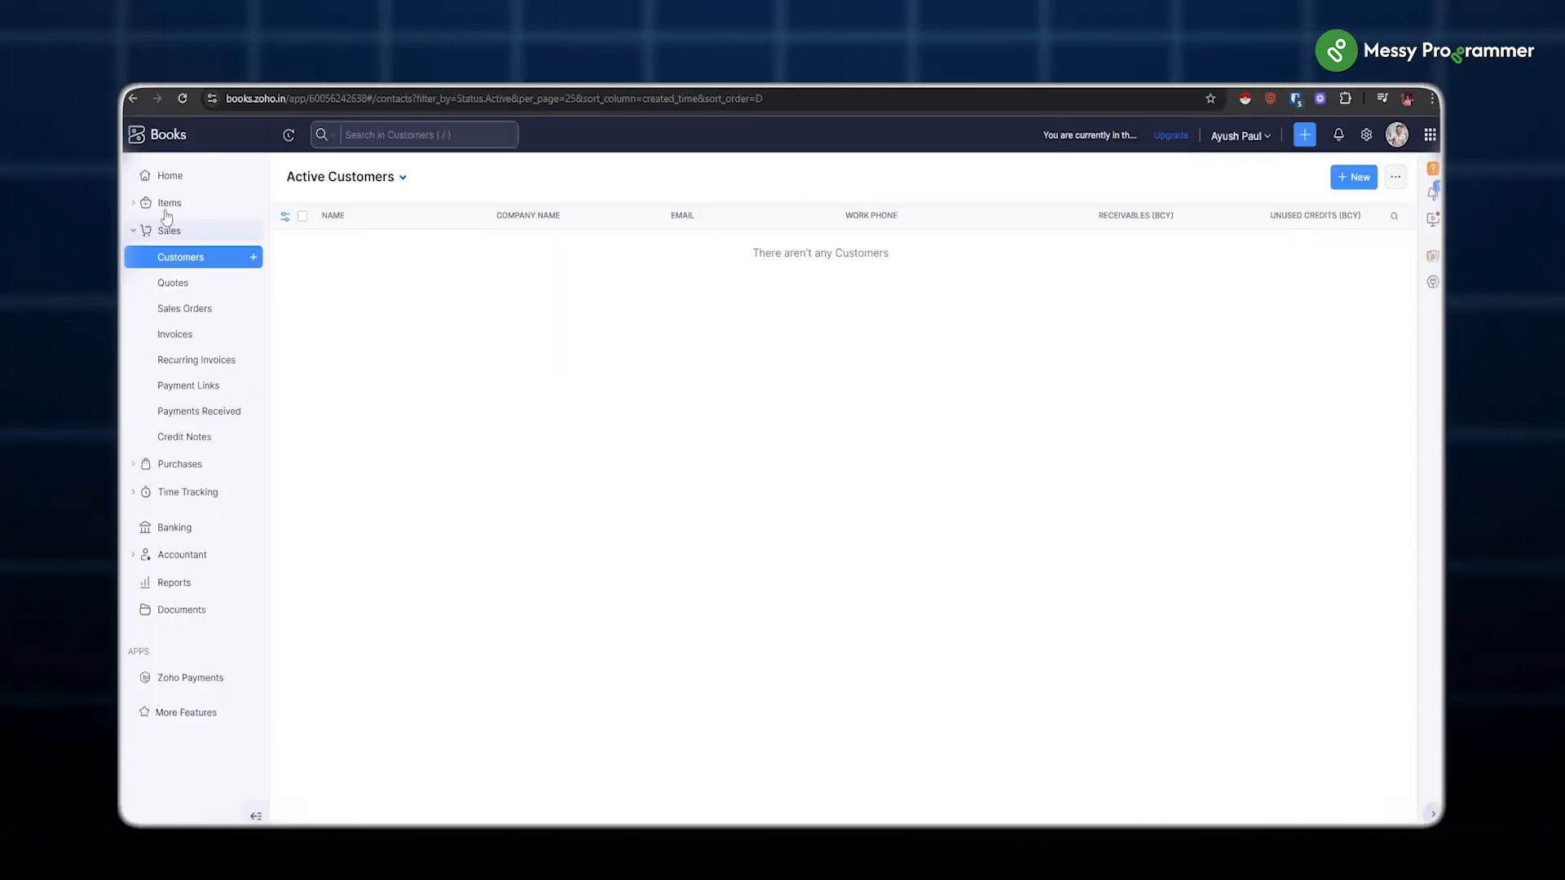
click(178, 209)
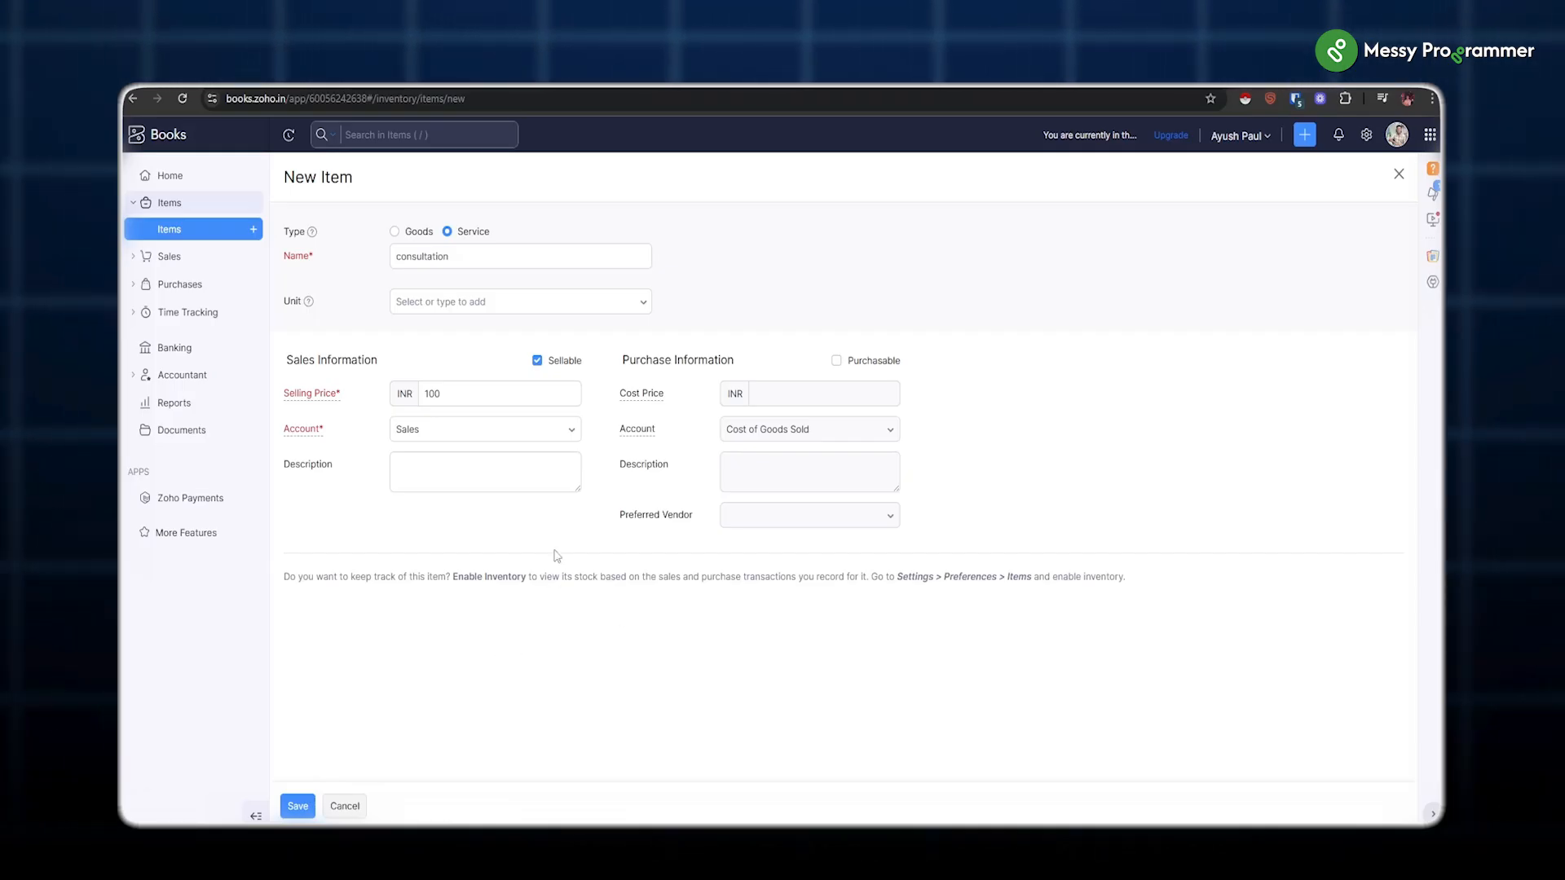
right_click(459, 553)
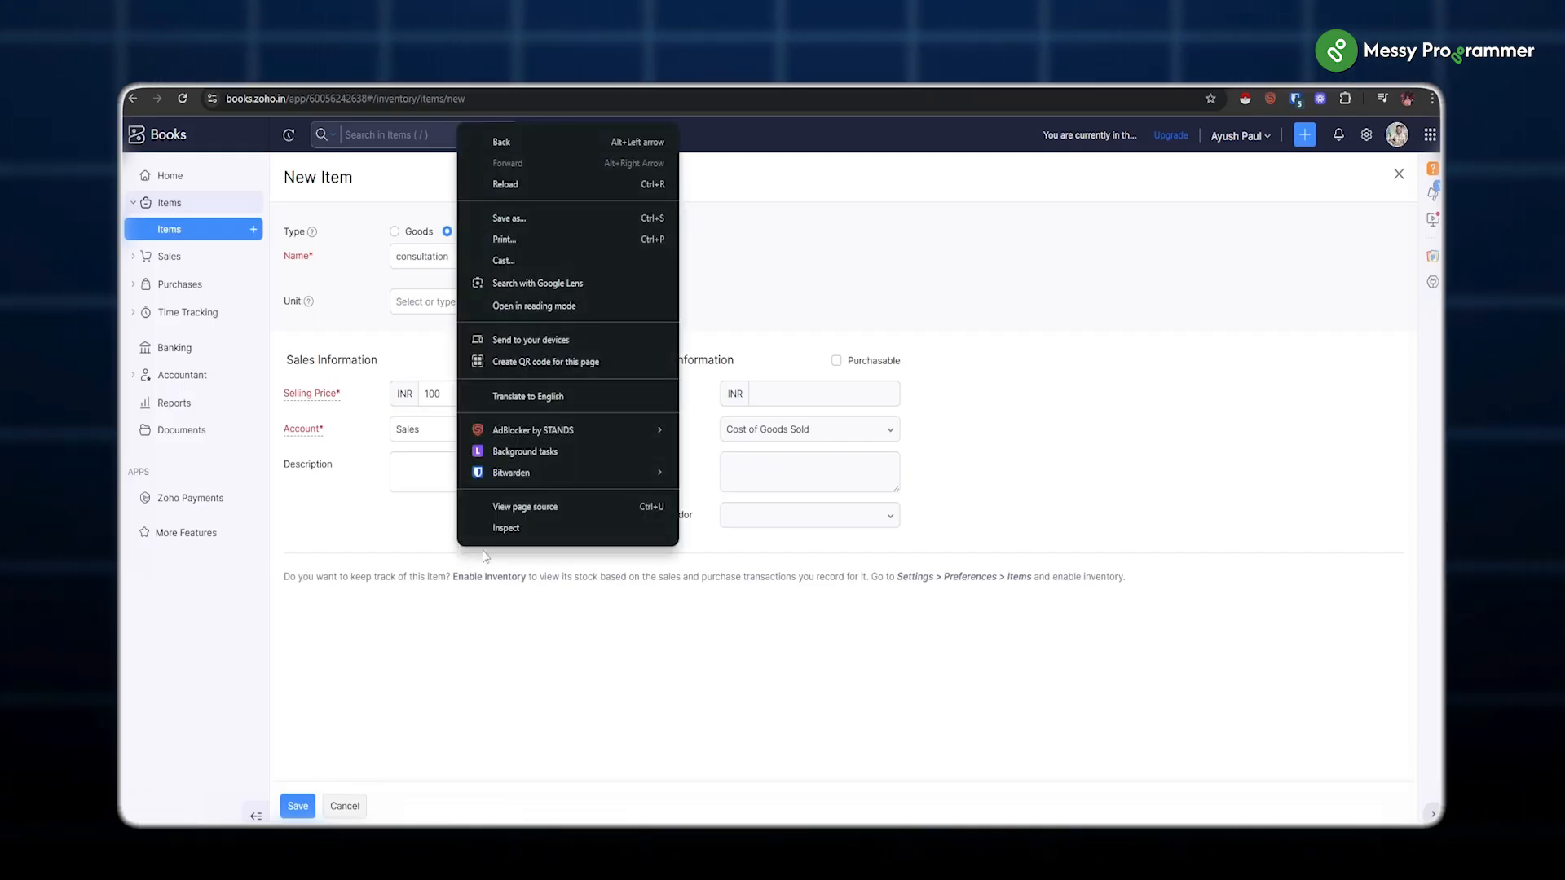
click(505, 528)
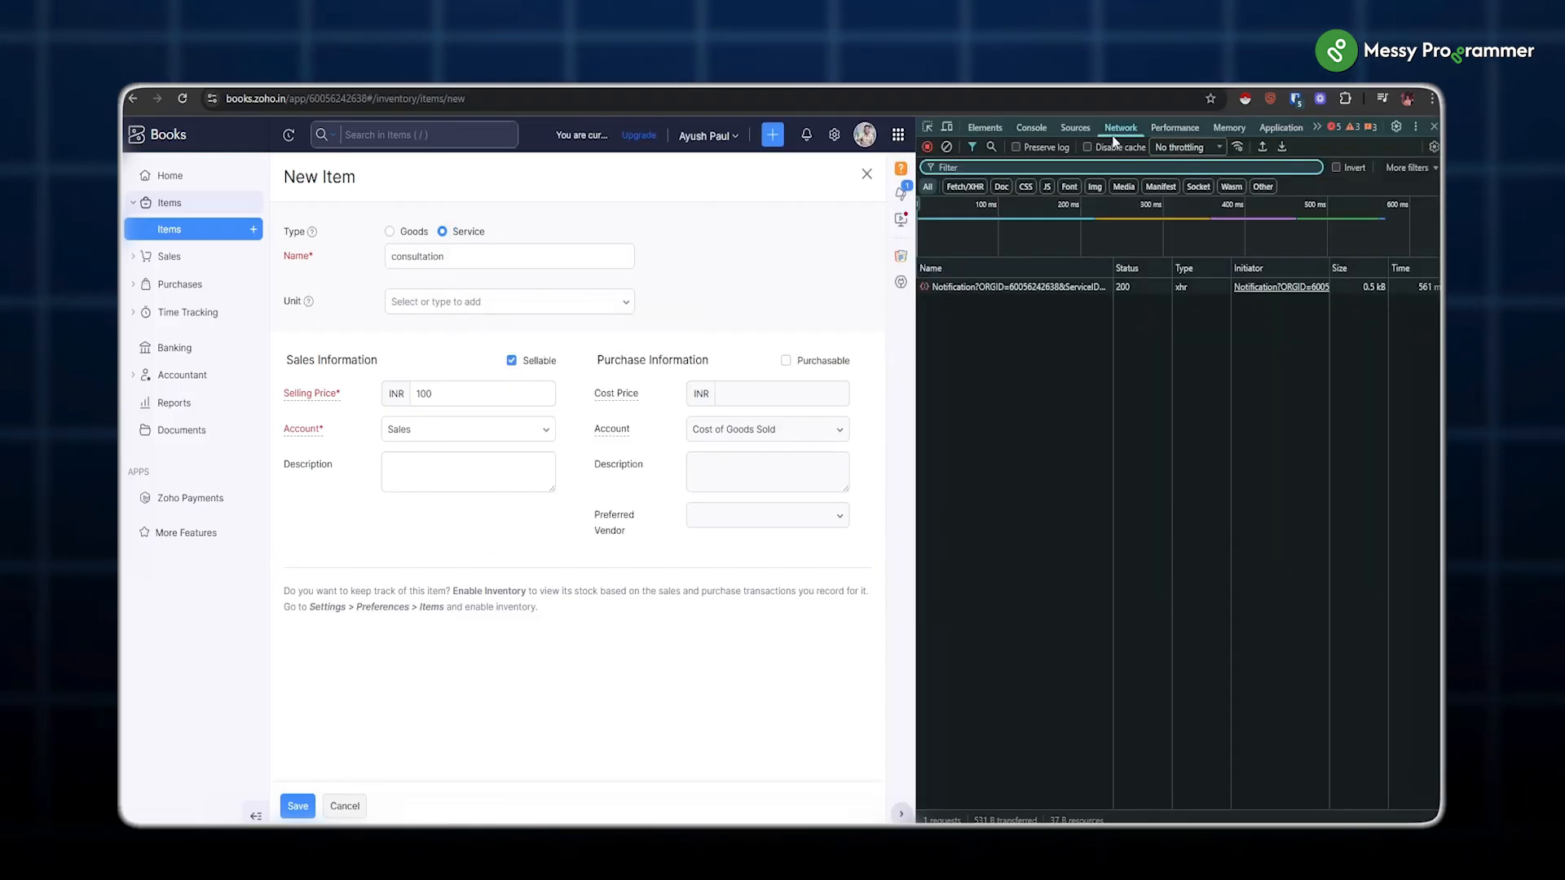
click(947, 146)
Step: Save the ₹100 consultation service item and select its new item ID in the response
click(303, 813)
click(942, 287)
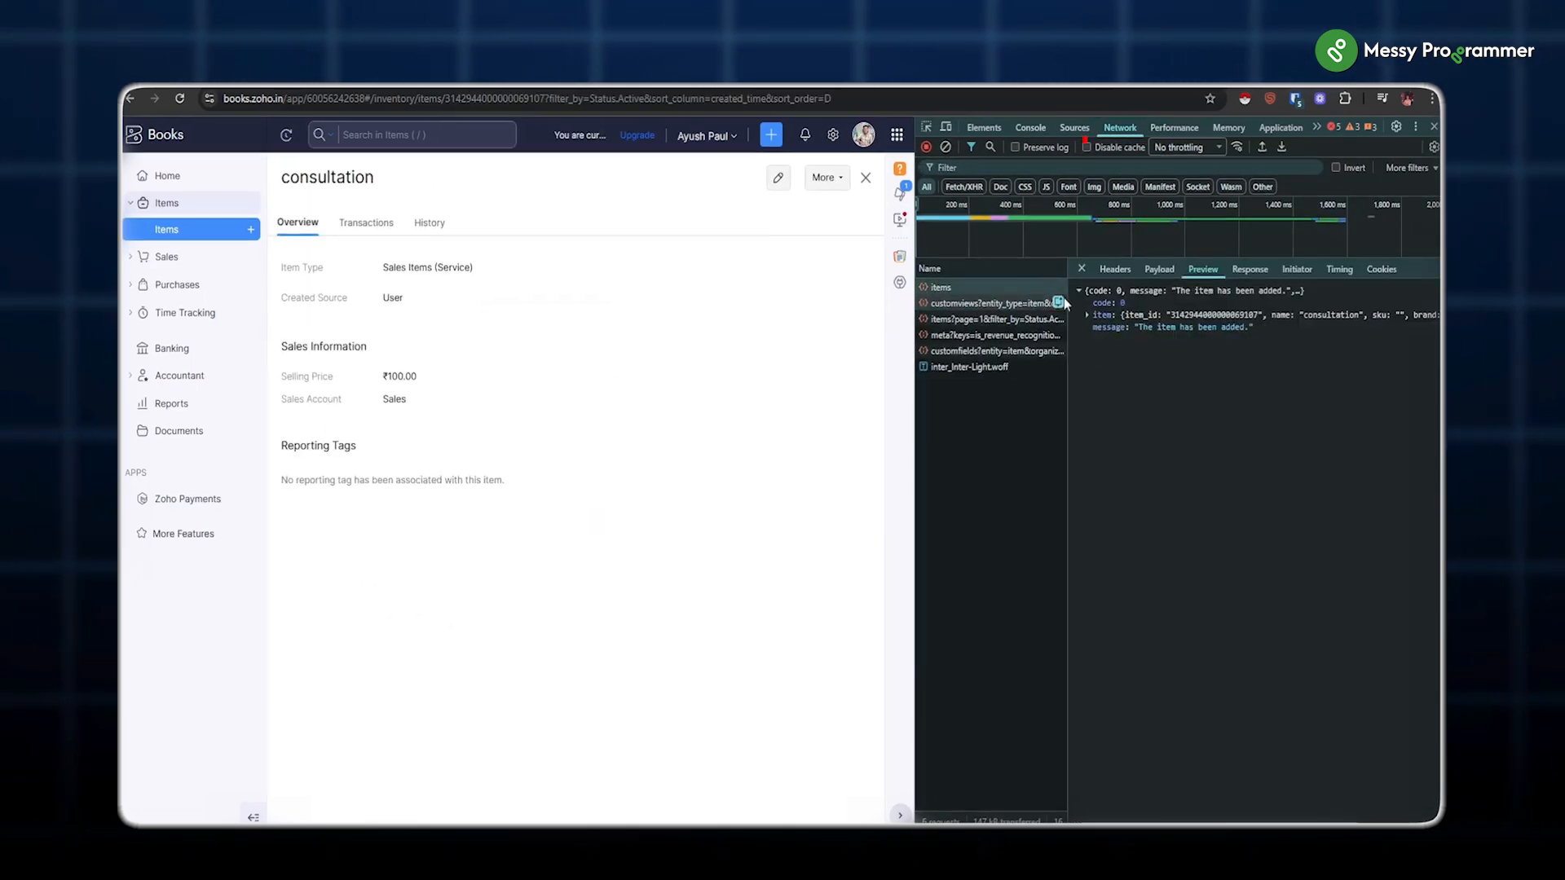
click(1088, 315)
drag(1173, 315, 1256, 316)
key(ctrl+c)
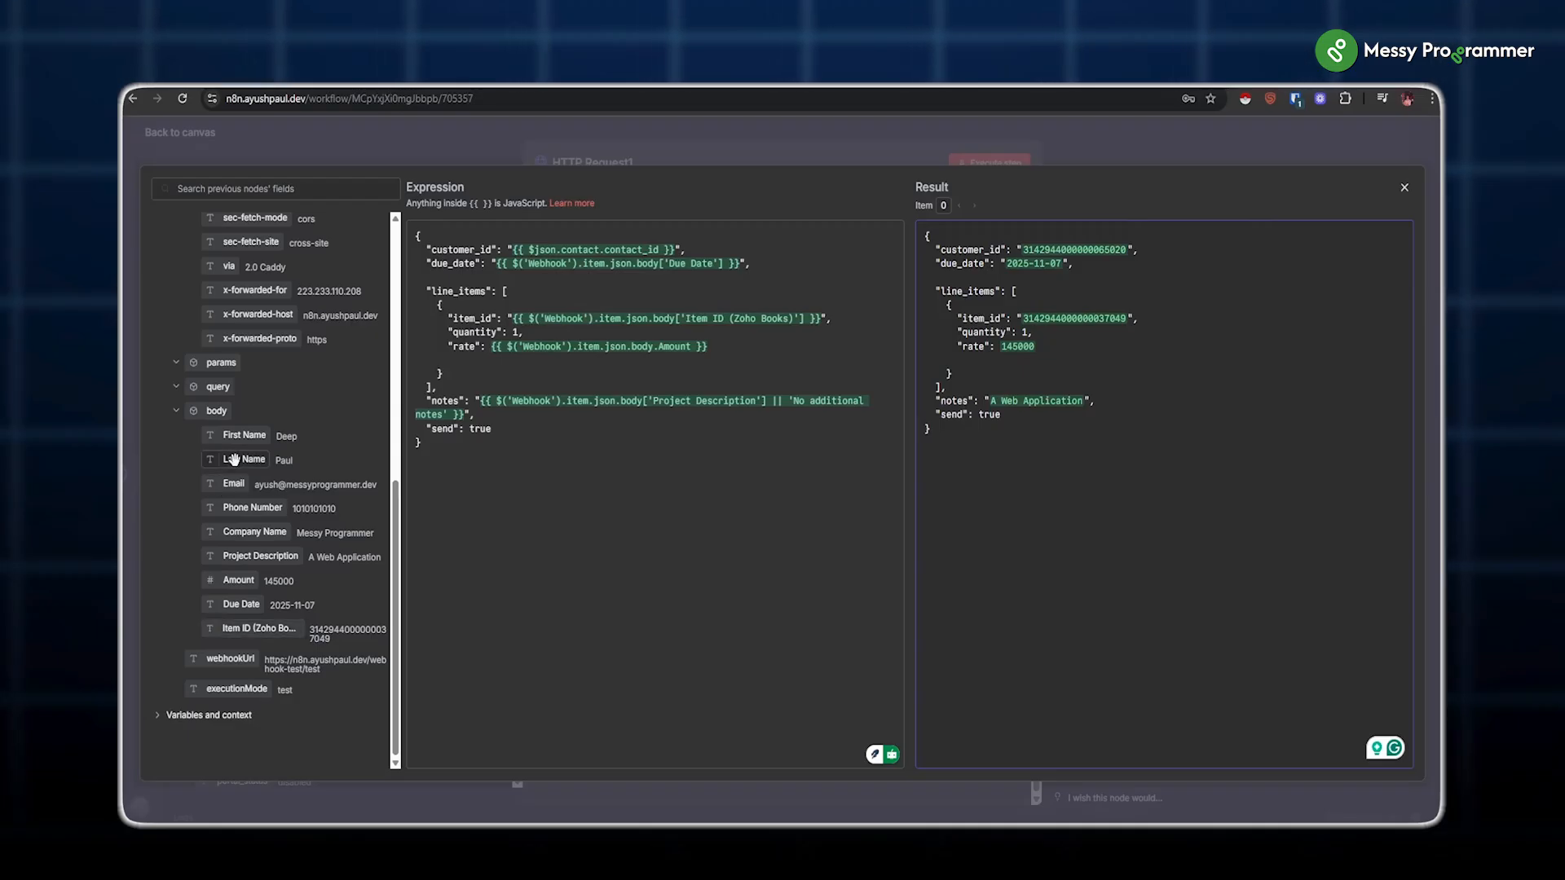
drag(330, 639, 311, 638)
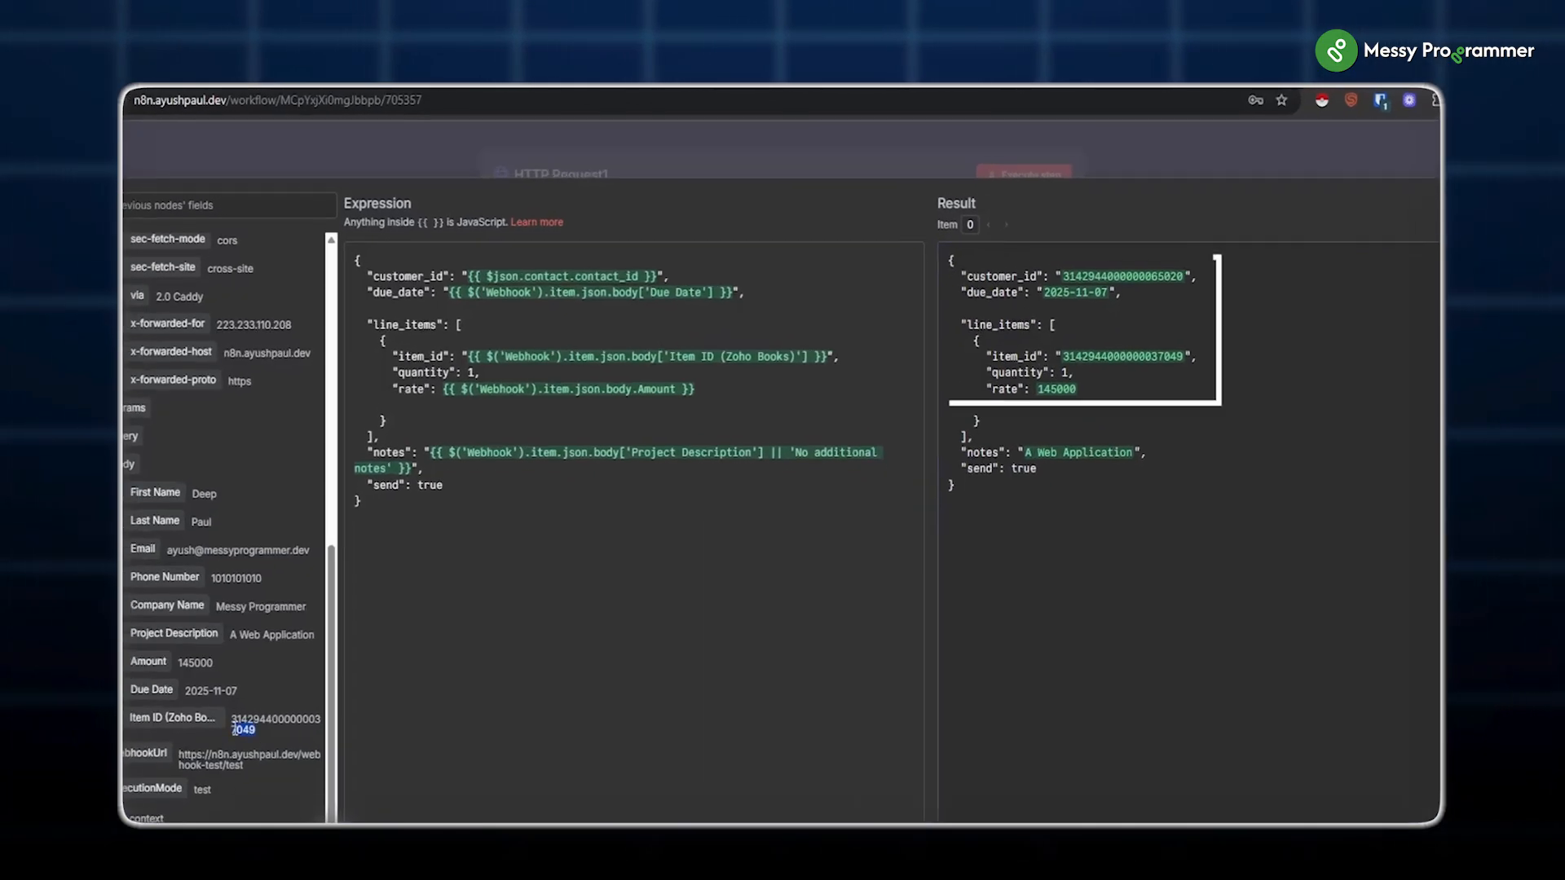
key(Escape)
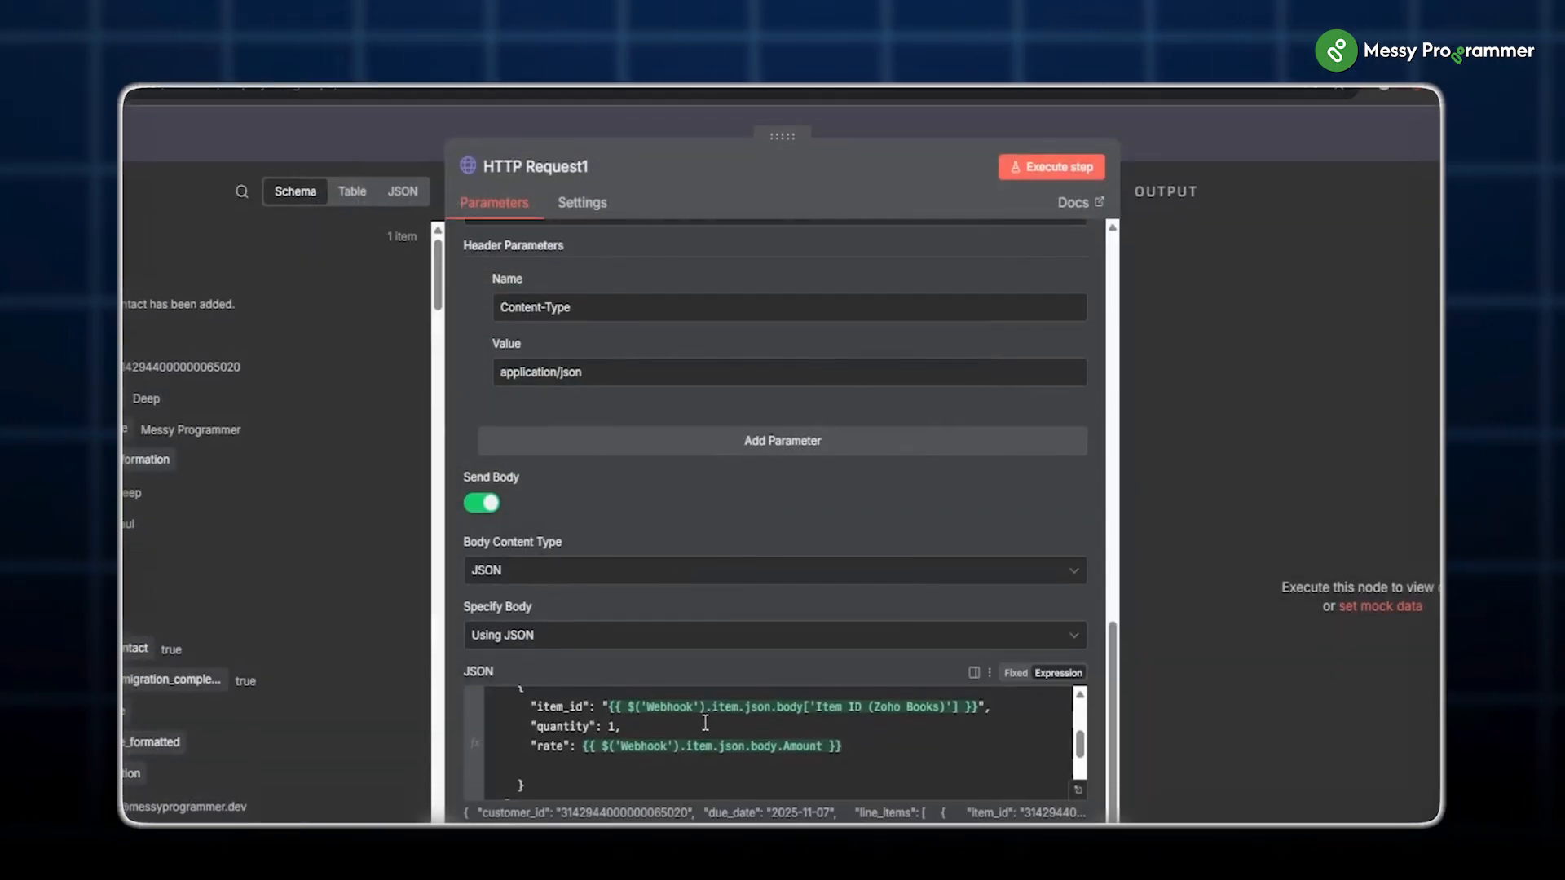
drag(609, 707, 979, 706)
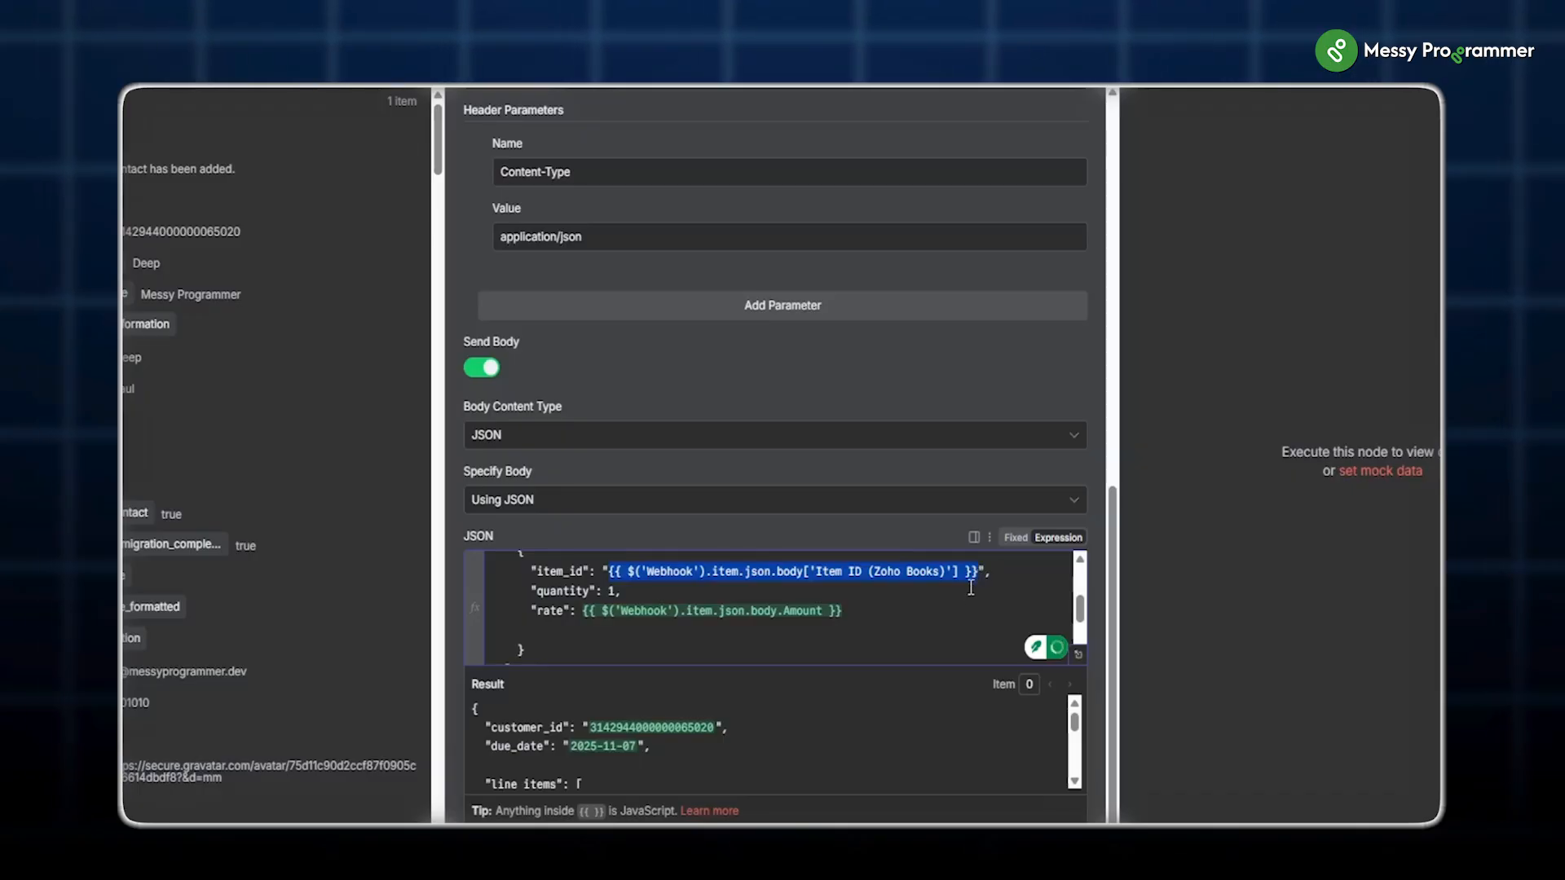
key(ctrl+v)
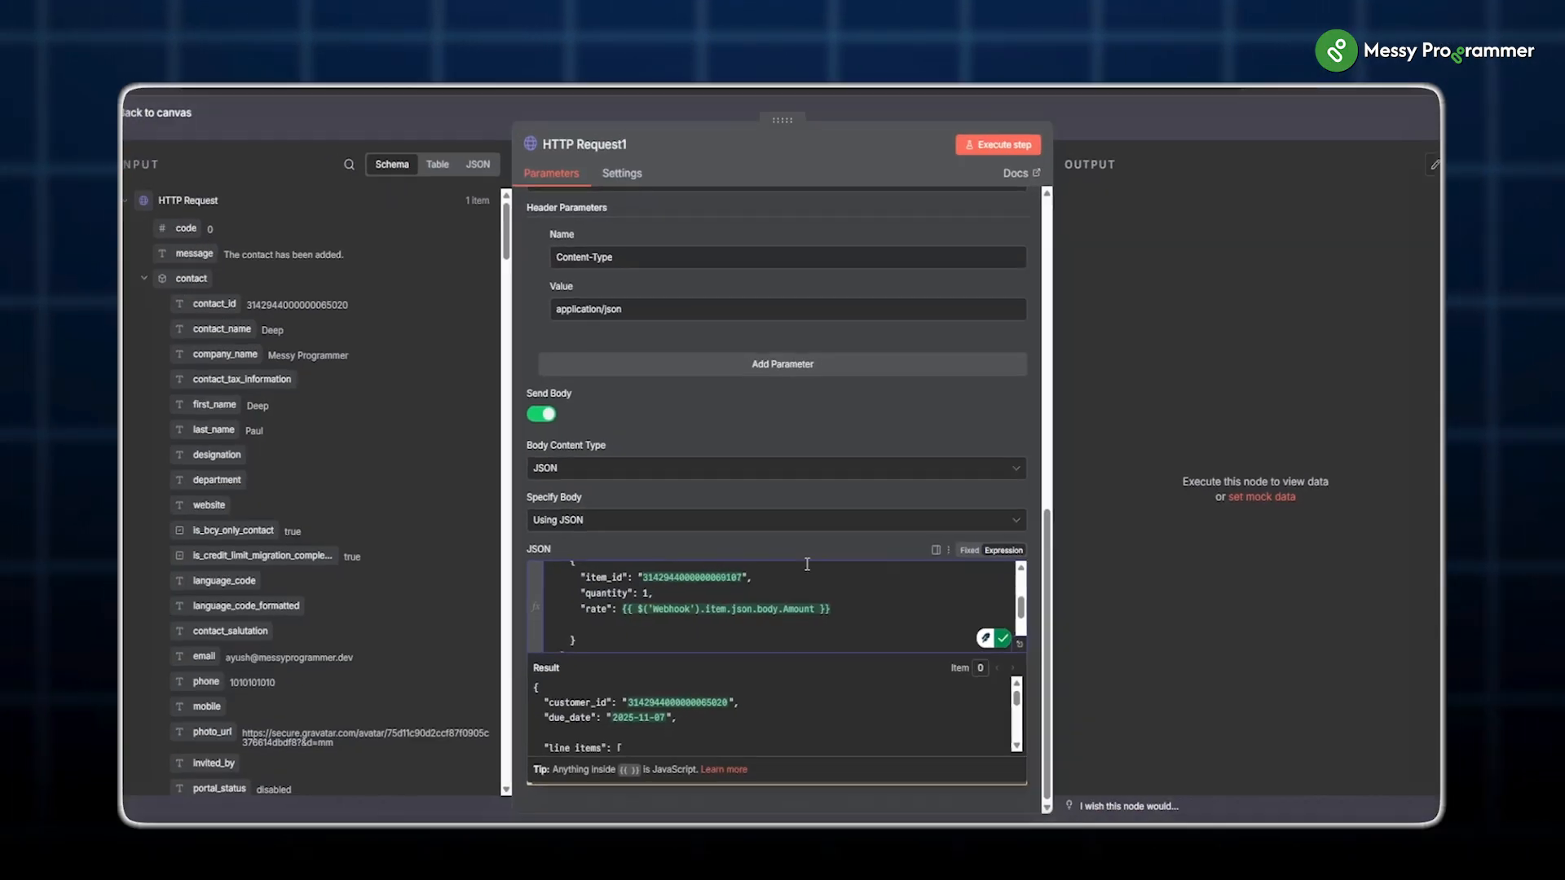
click(690, 758)
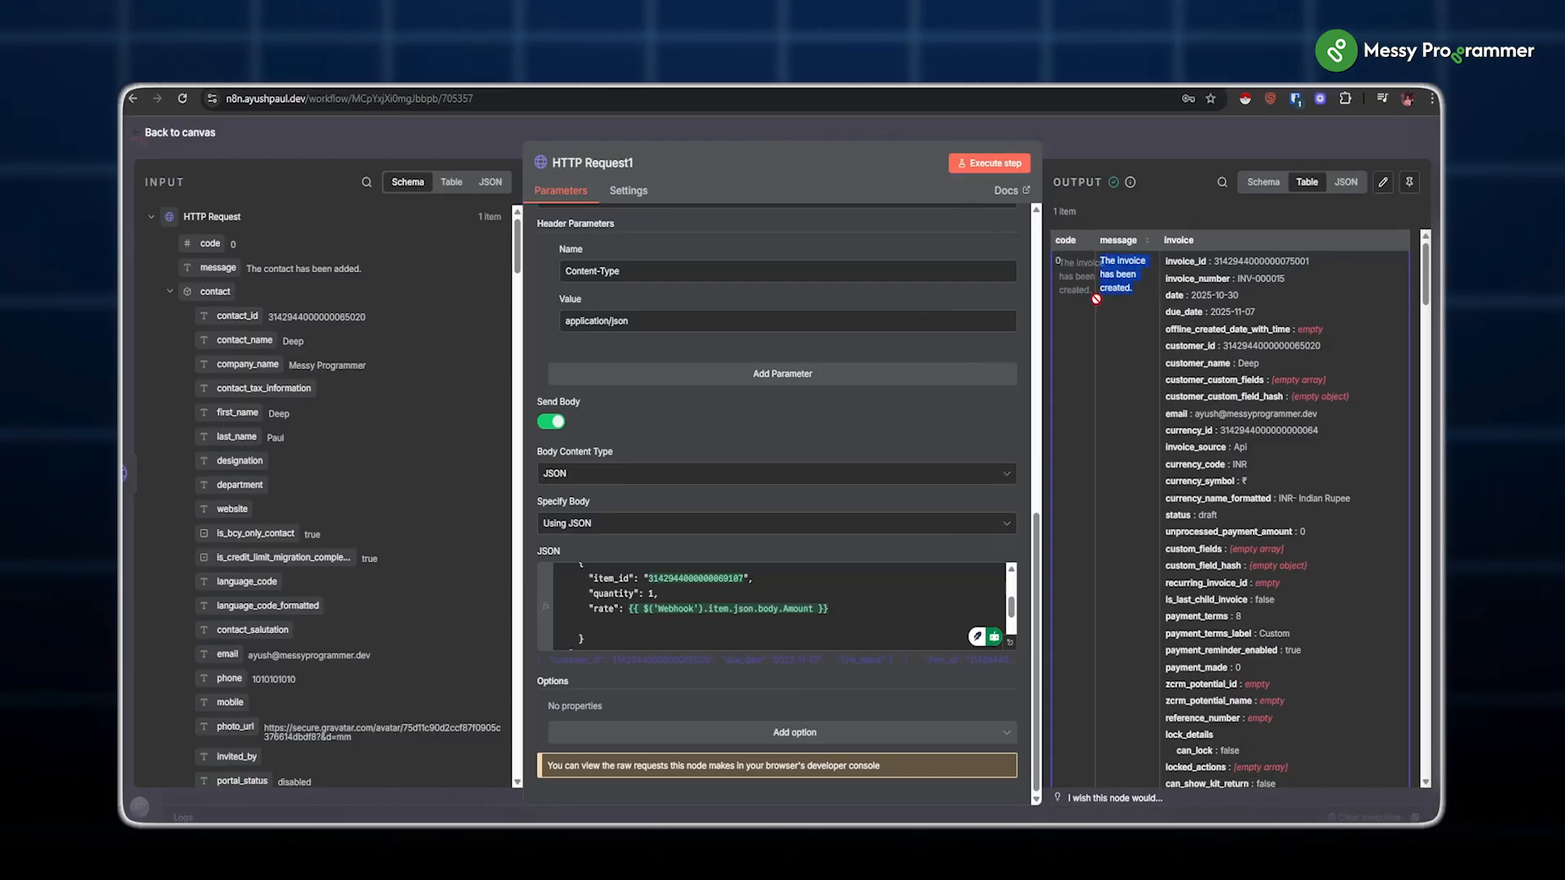
key(Escape)
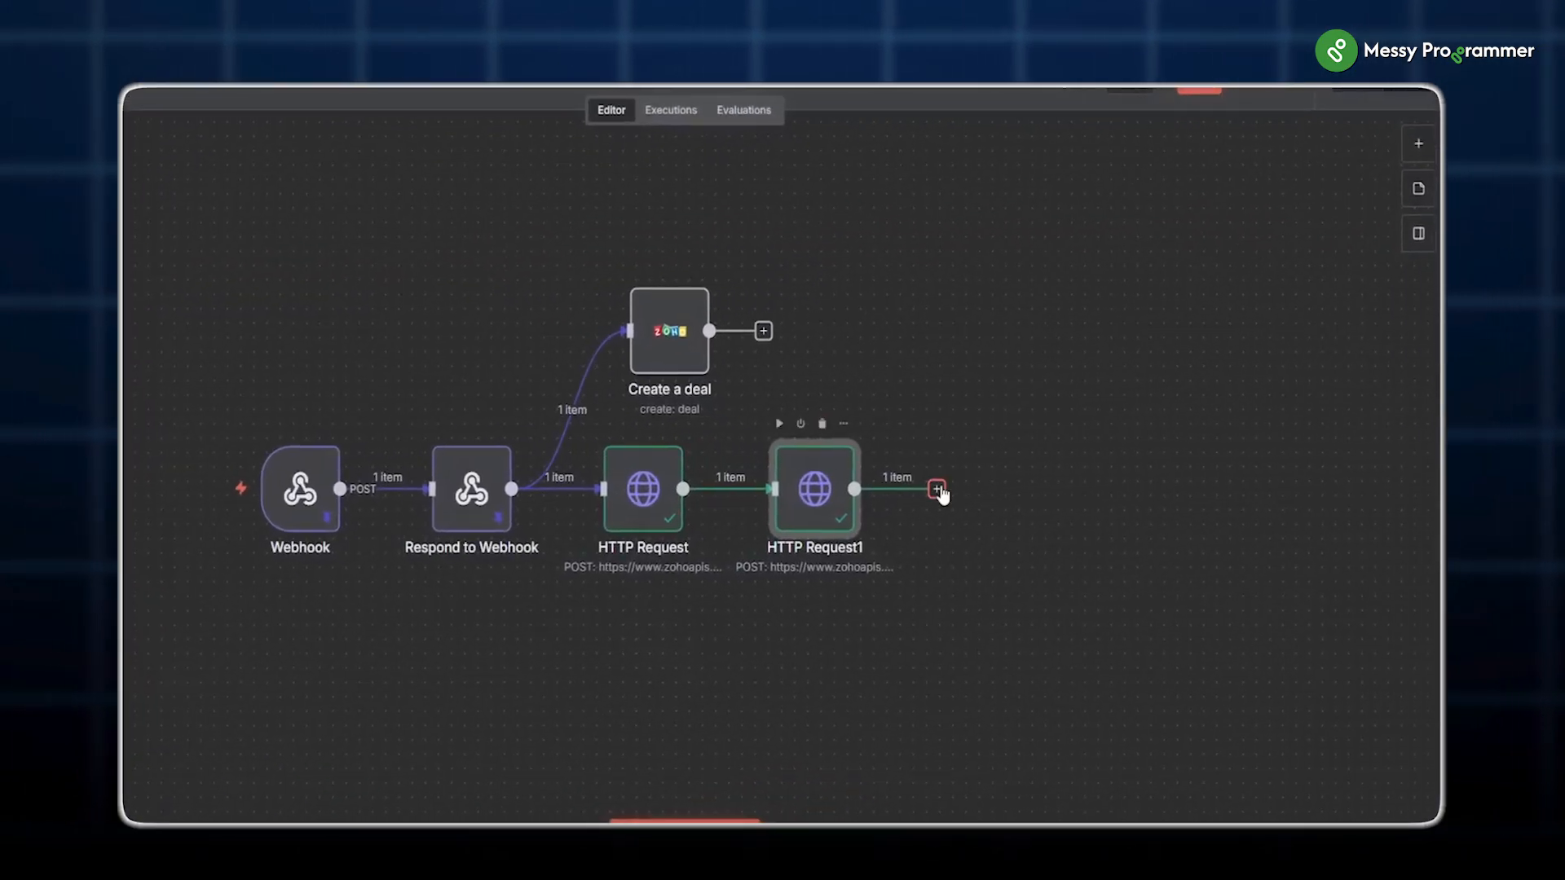
Step: Add HTTP Request2 POSTing to zohoapis.in/books/v3/invoices/{{ $json.invoice.invoice_id }}/email
click(937, 490)
text(http)
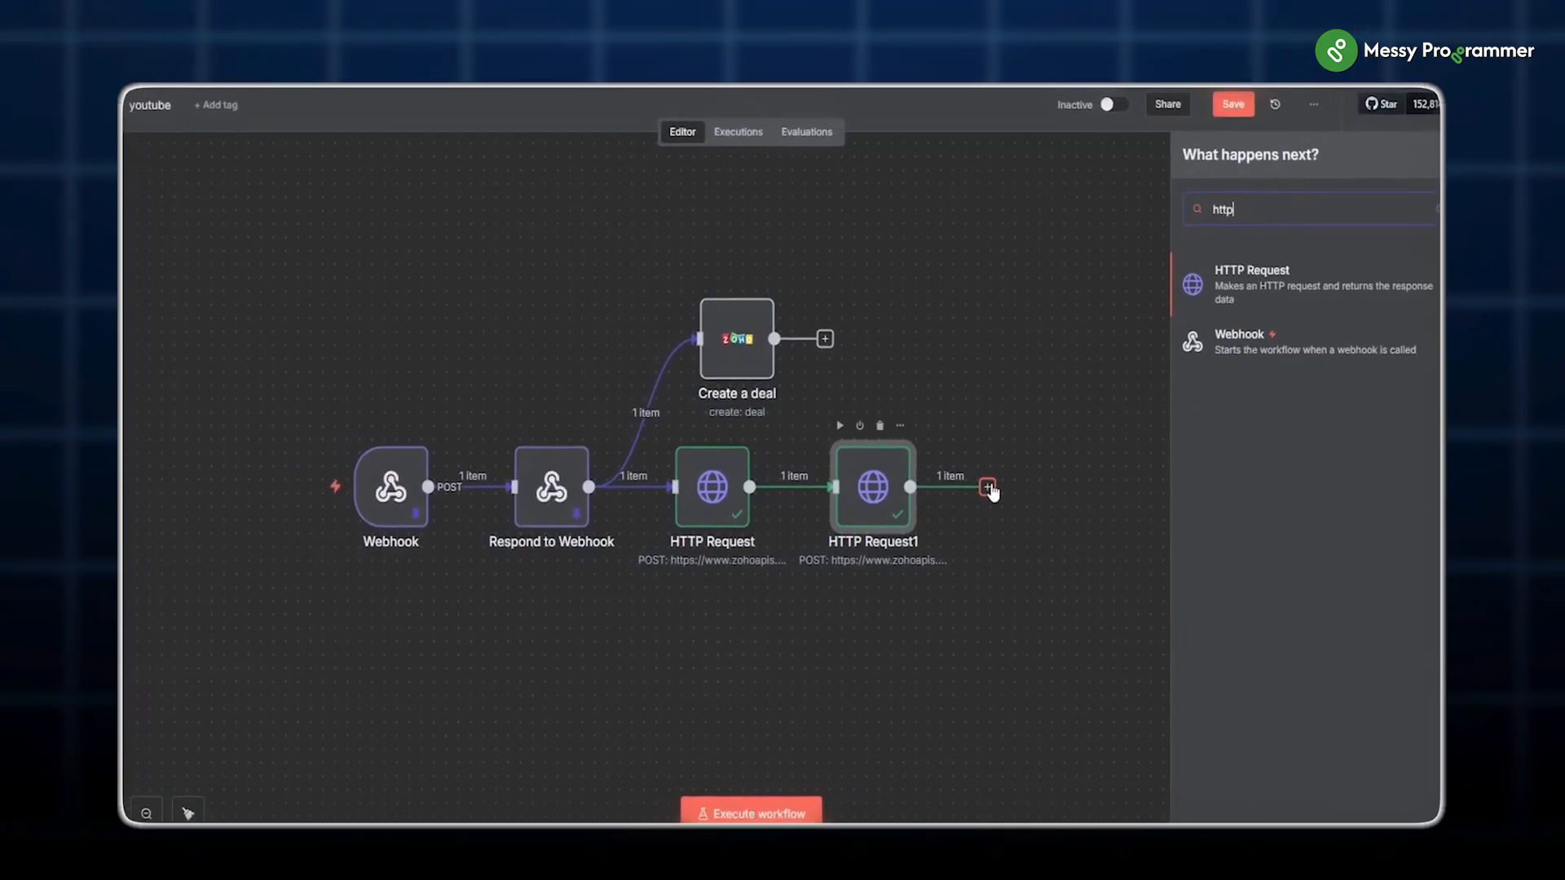
key(Return)
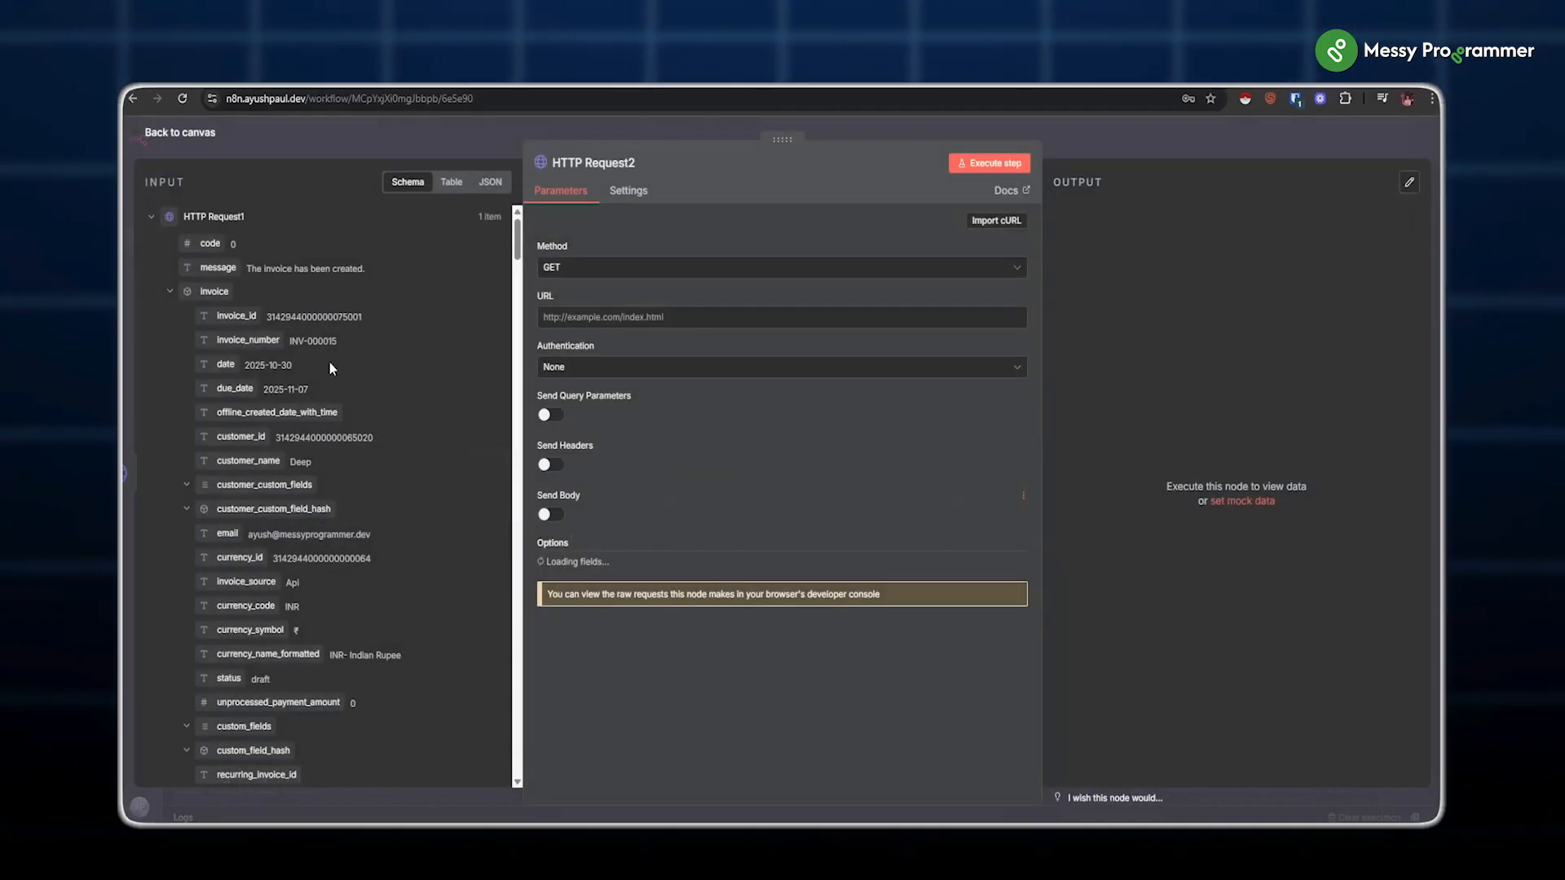
click(587, 267)
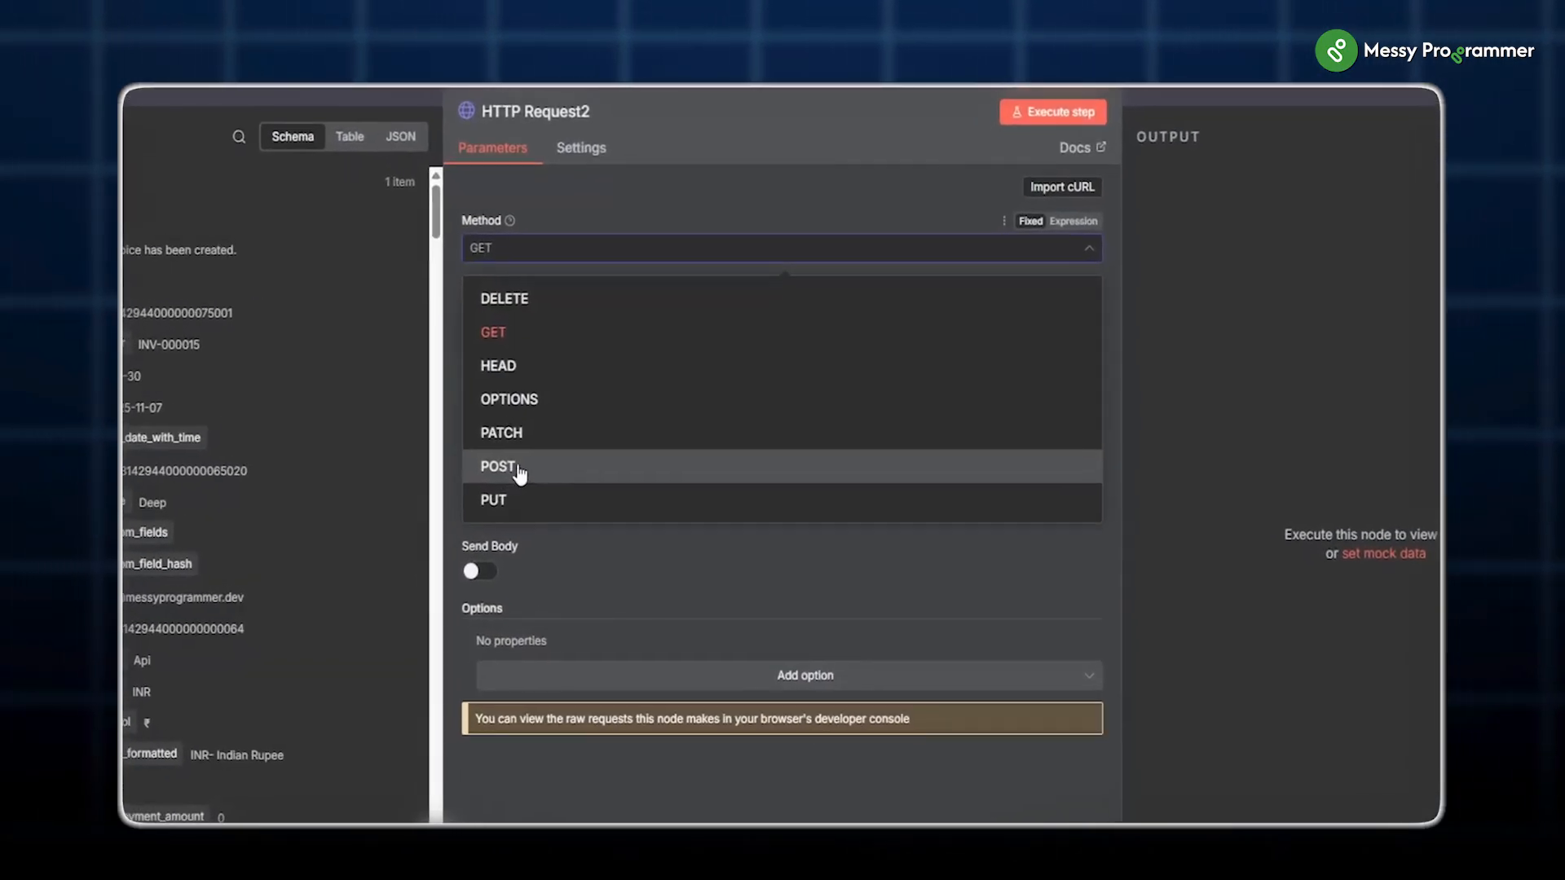
click(519, 472)
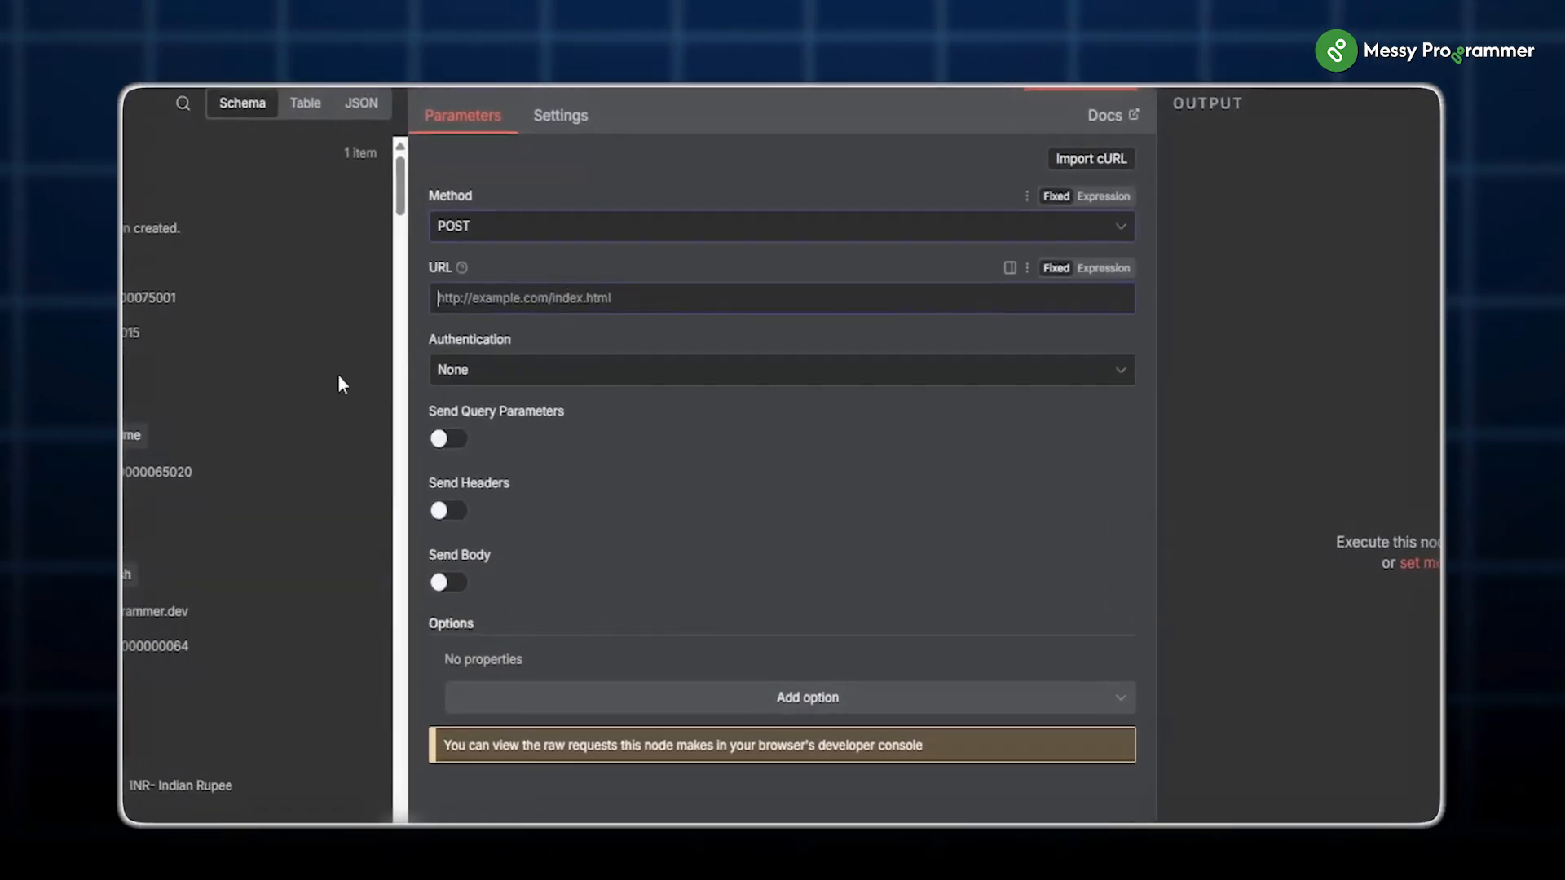
text(https://www.zohoapis.in/books/v3/invoices/{{ $json.invoice.invoice_id }}/email)
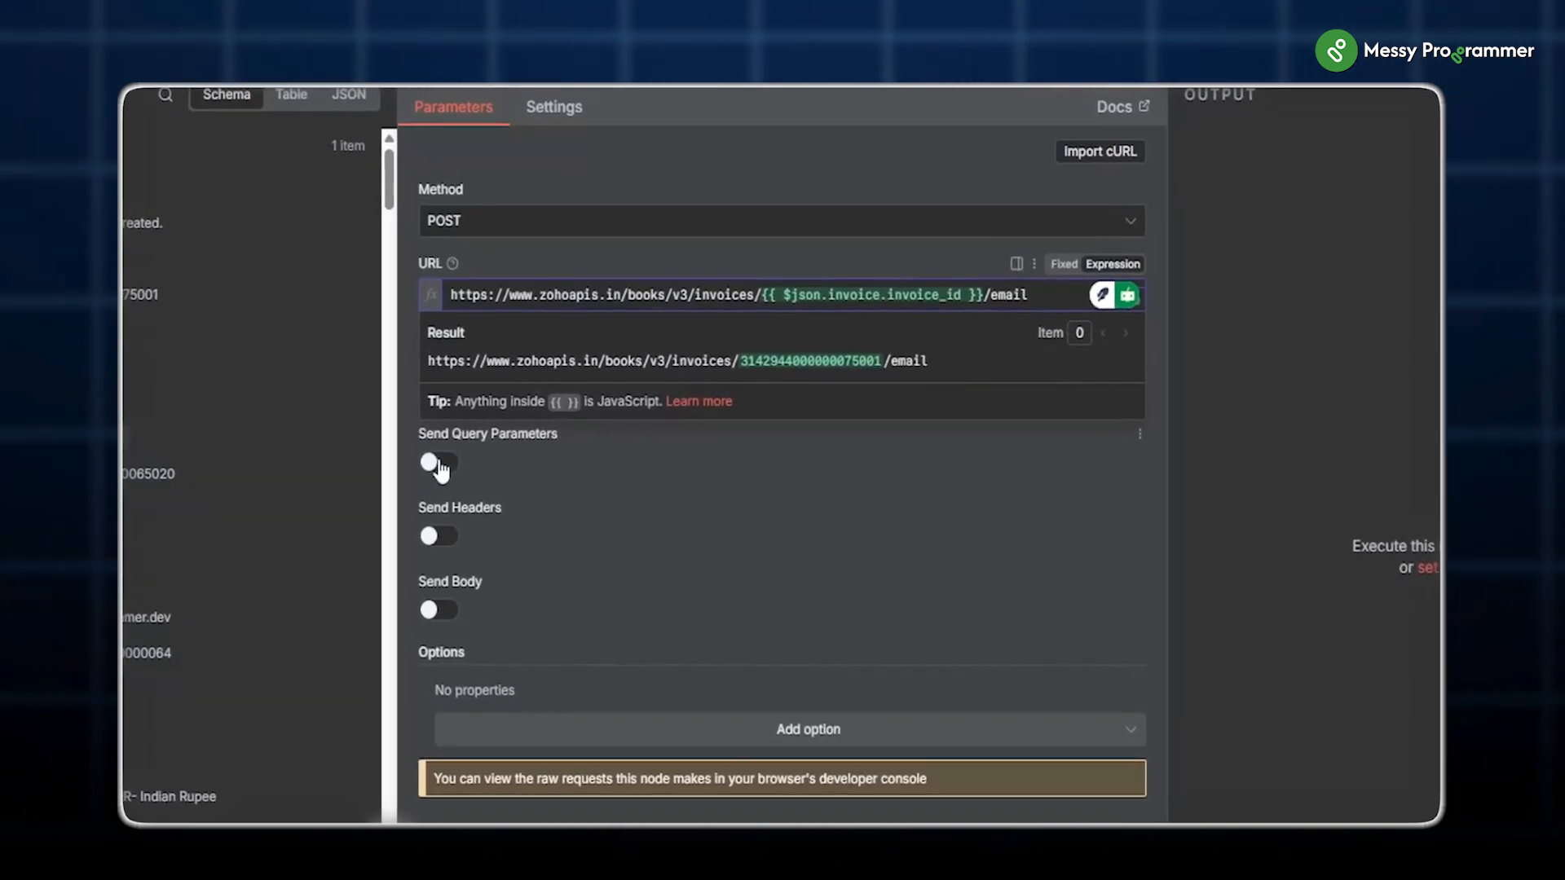
drag(991, 301, 763, 313)
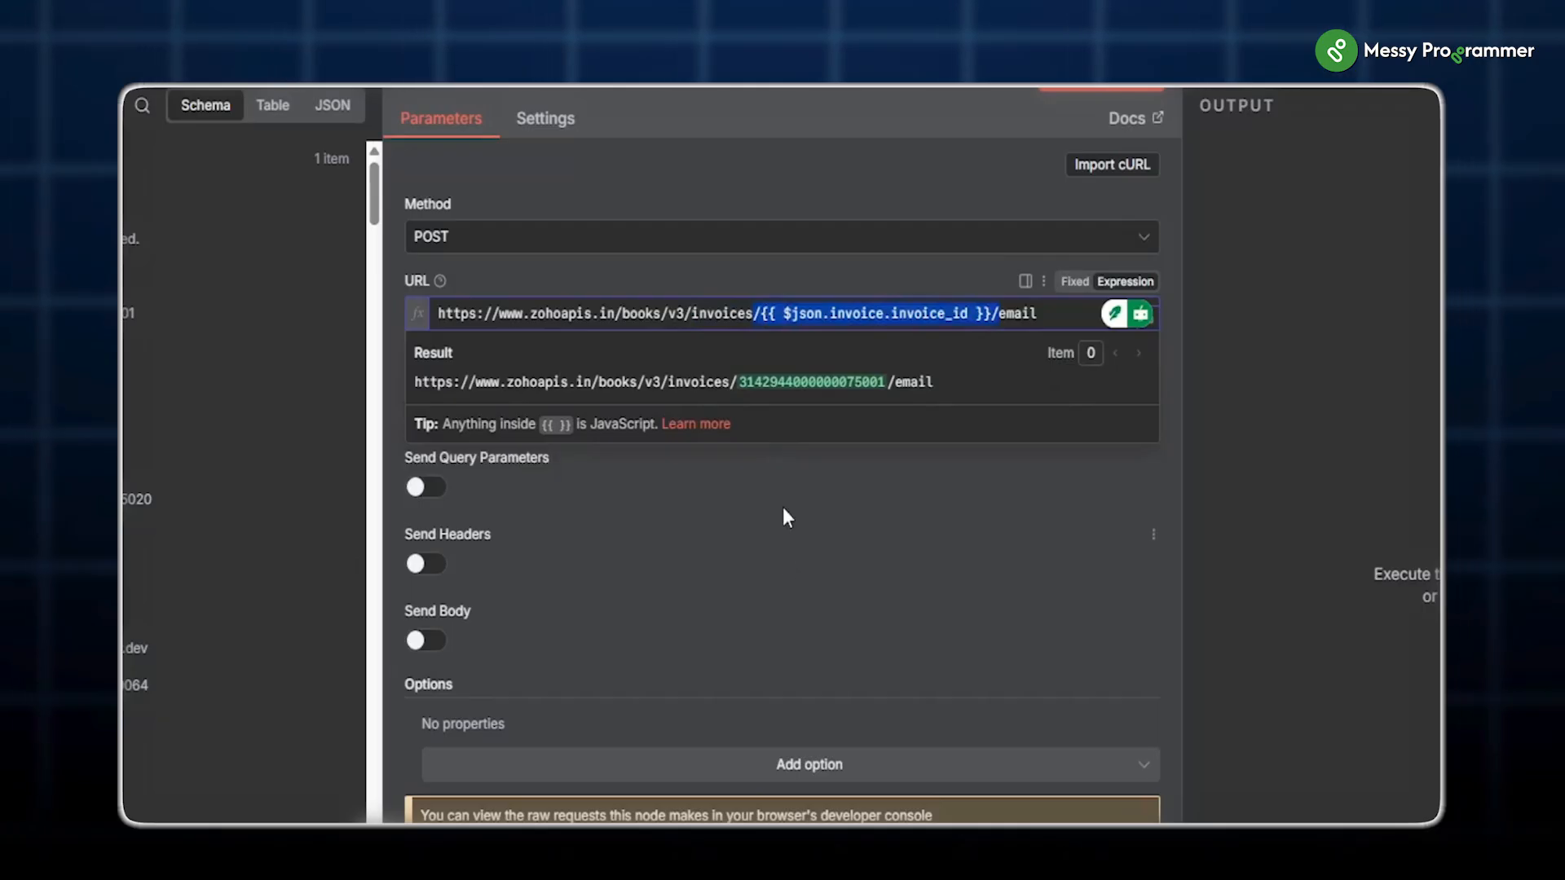
click(802, 572)
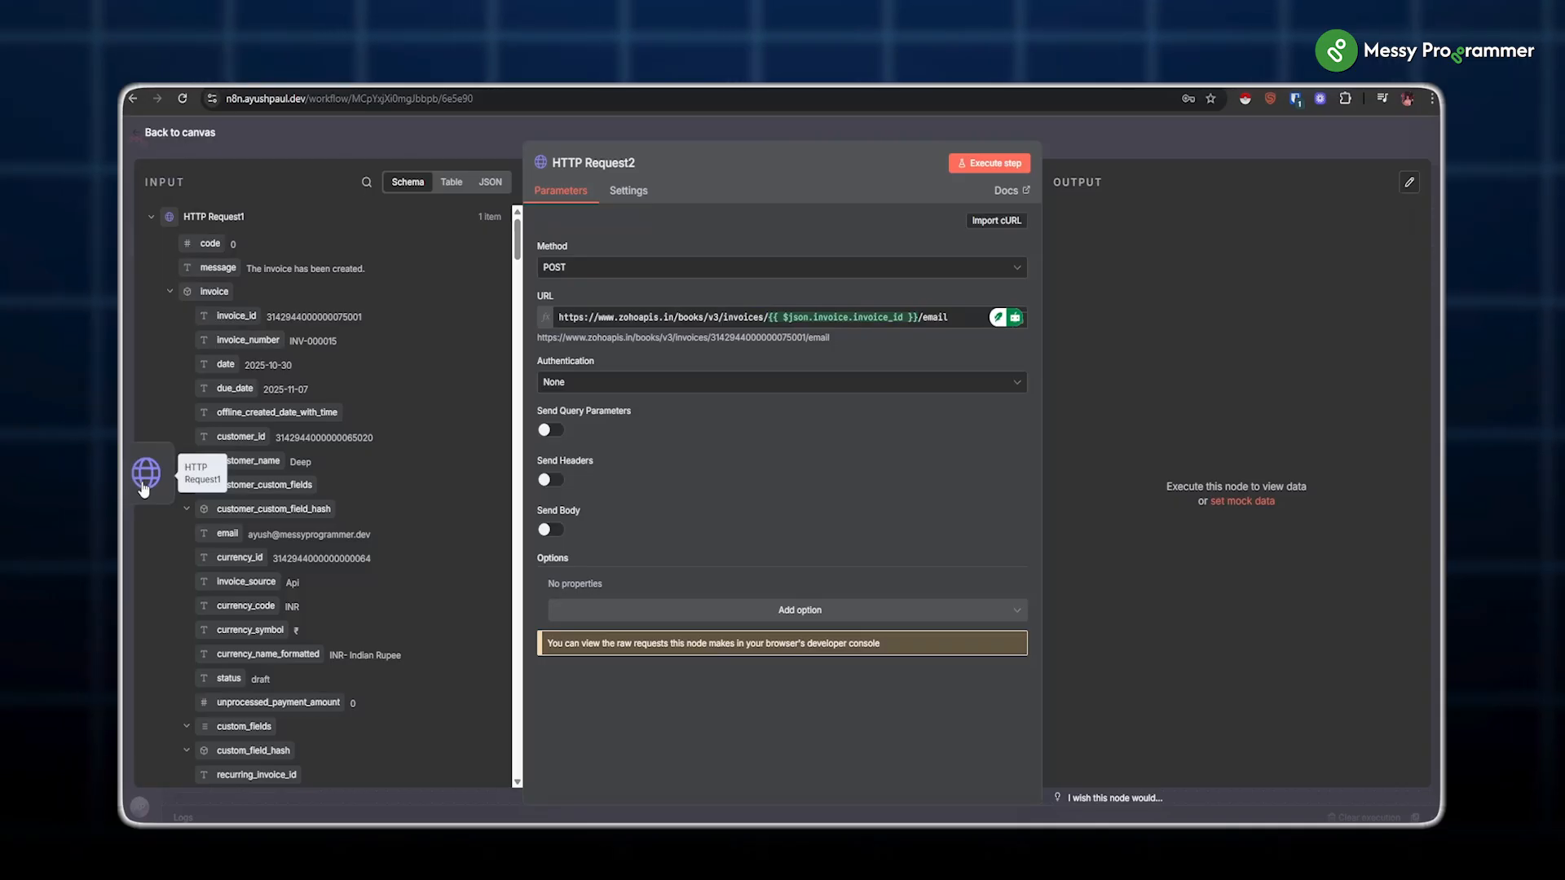
Step: Reopen HTTP Request2's settings to configure its authentication
click(625, 137)
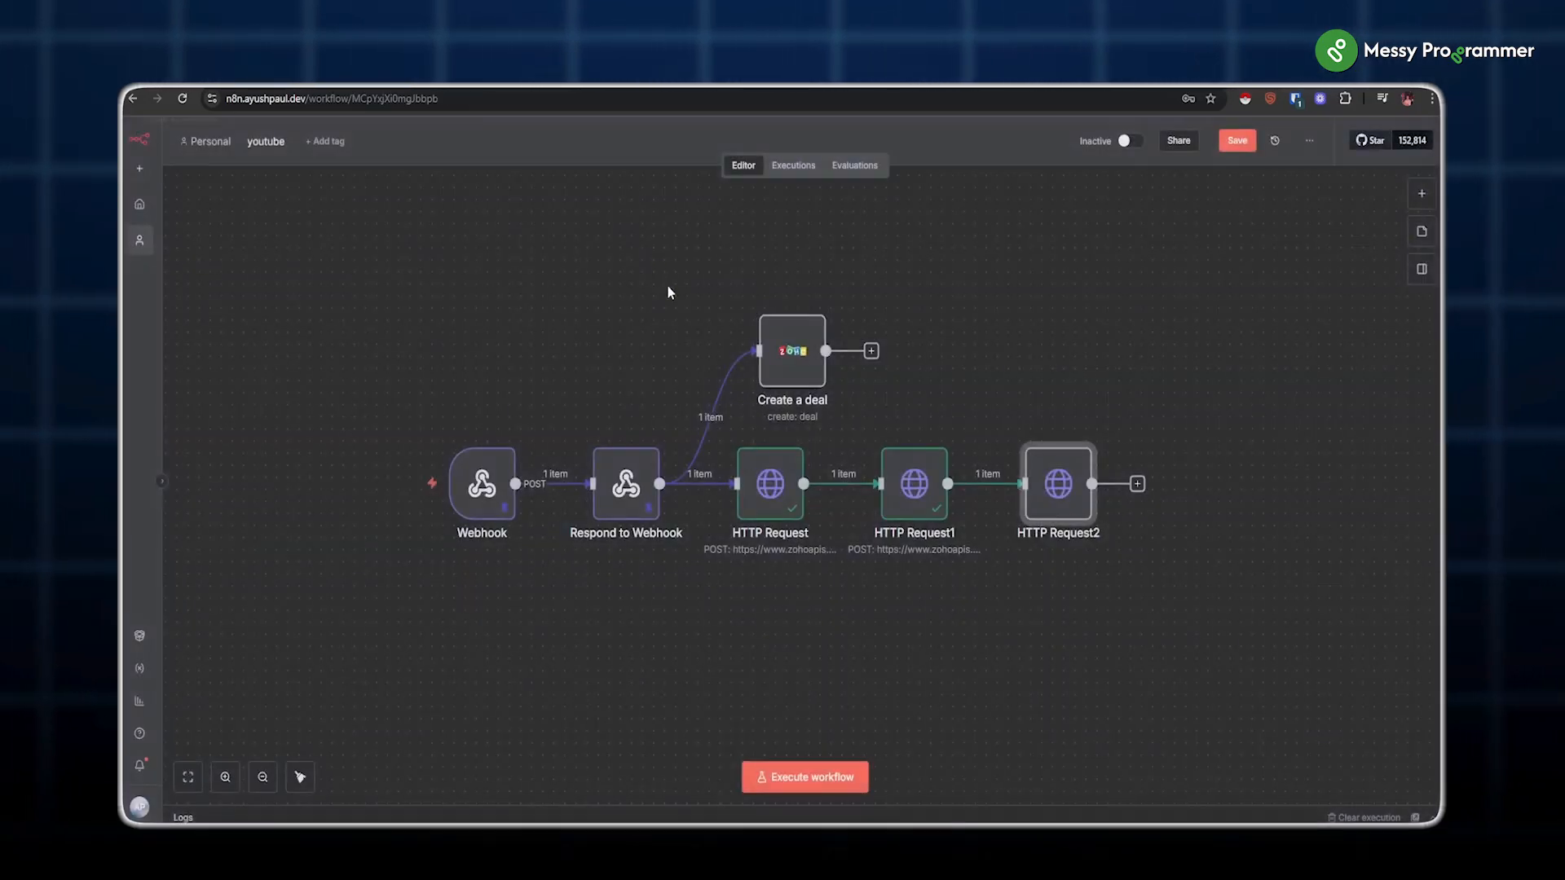
double_click(1064, 487)
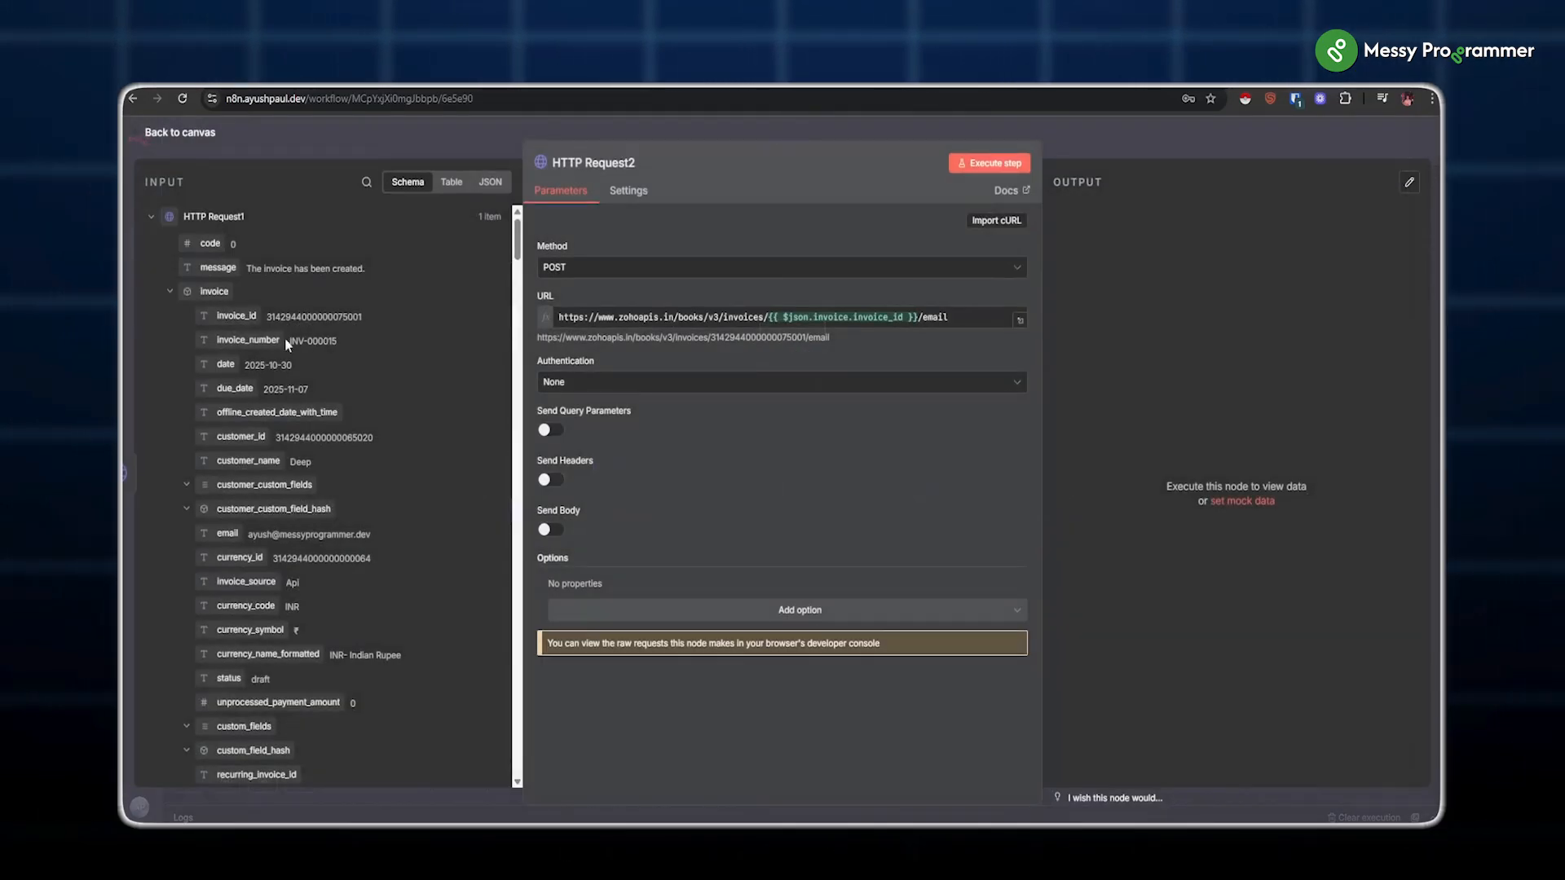
drag(231, 317, 764, 574)
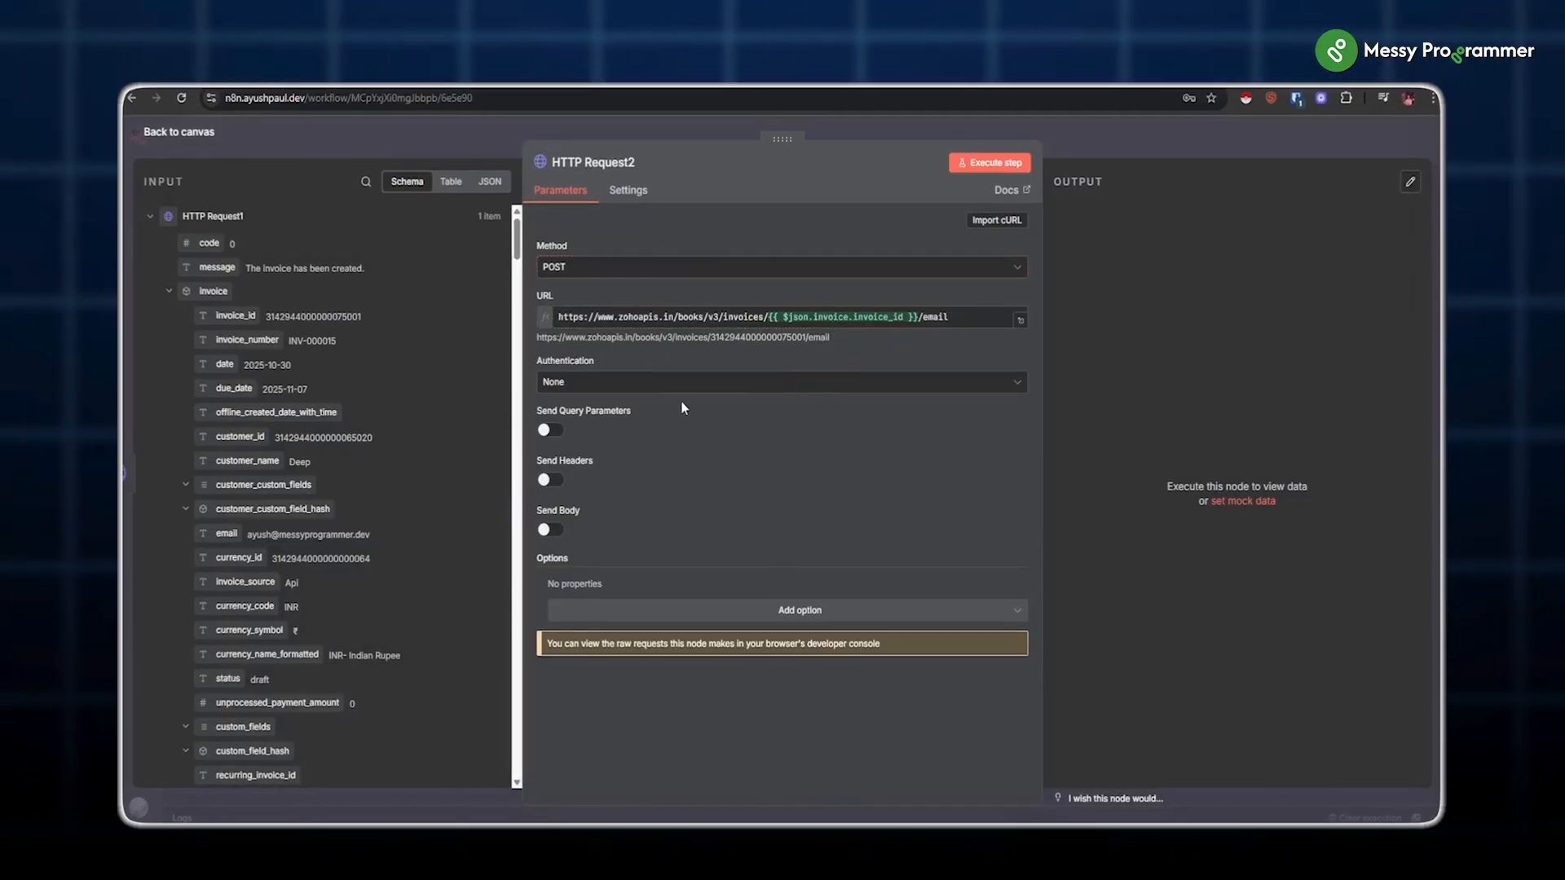
click(644, 382)
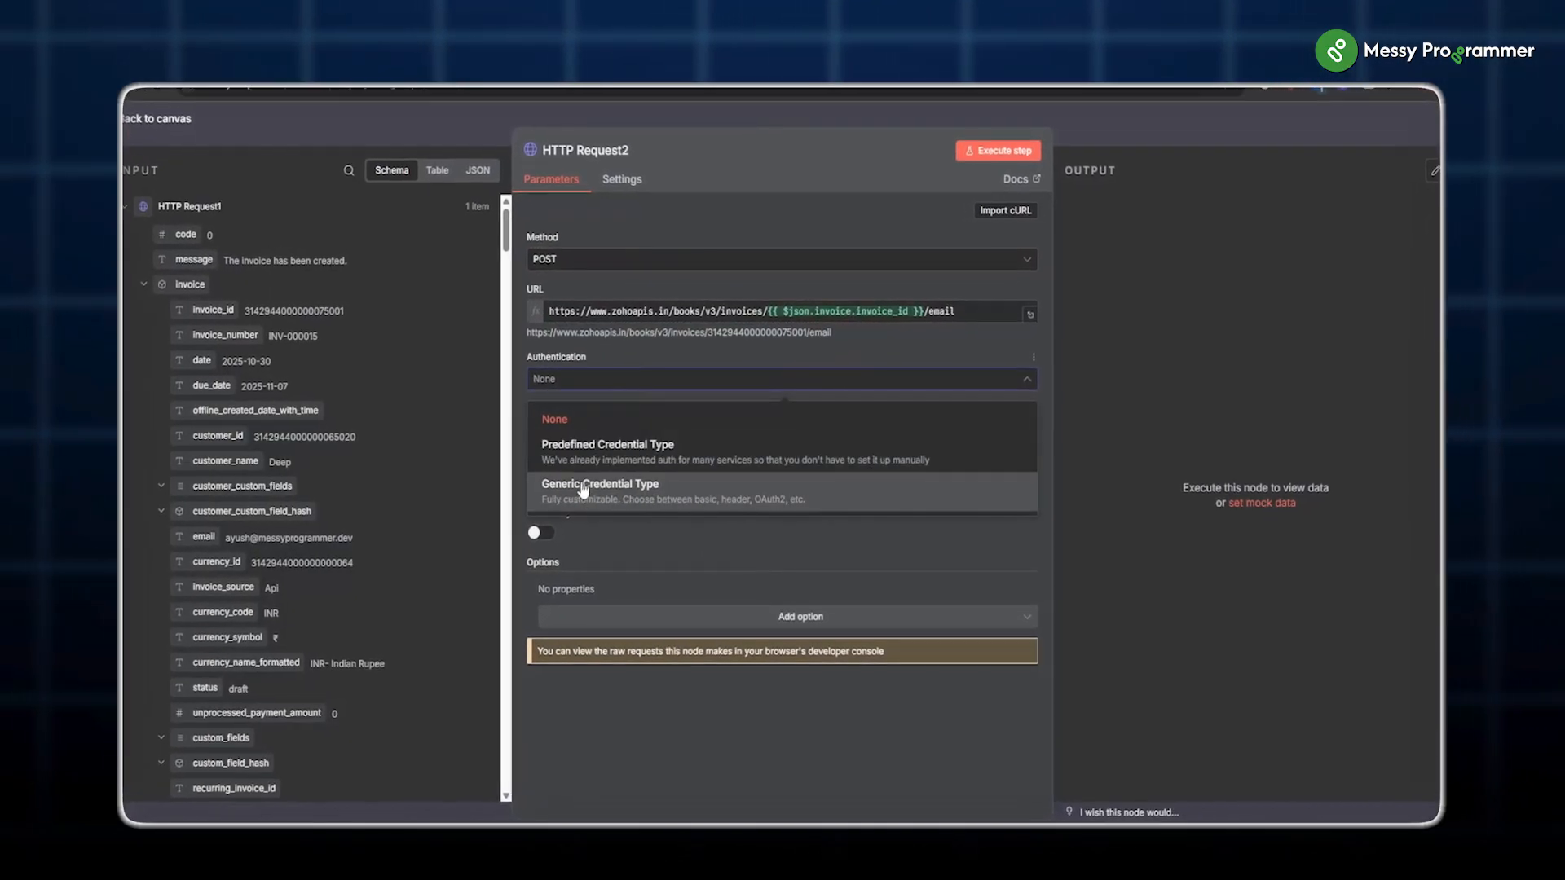
Step: Use generic credential auth, finish the JSON email body with recipient, subject and message, and run it
click(581, 489)
click(562, 431)
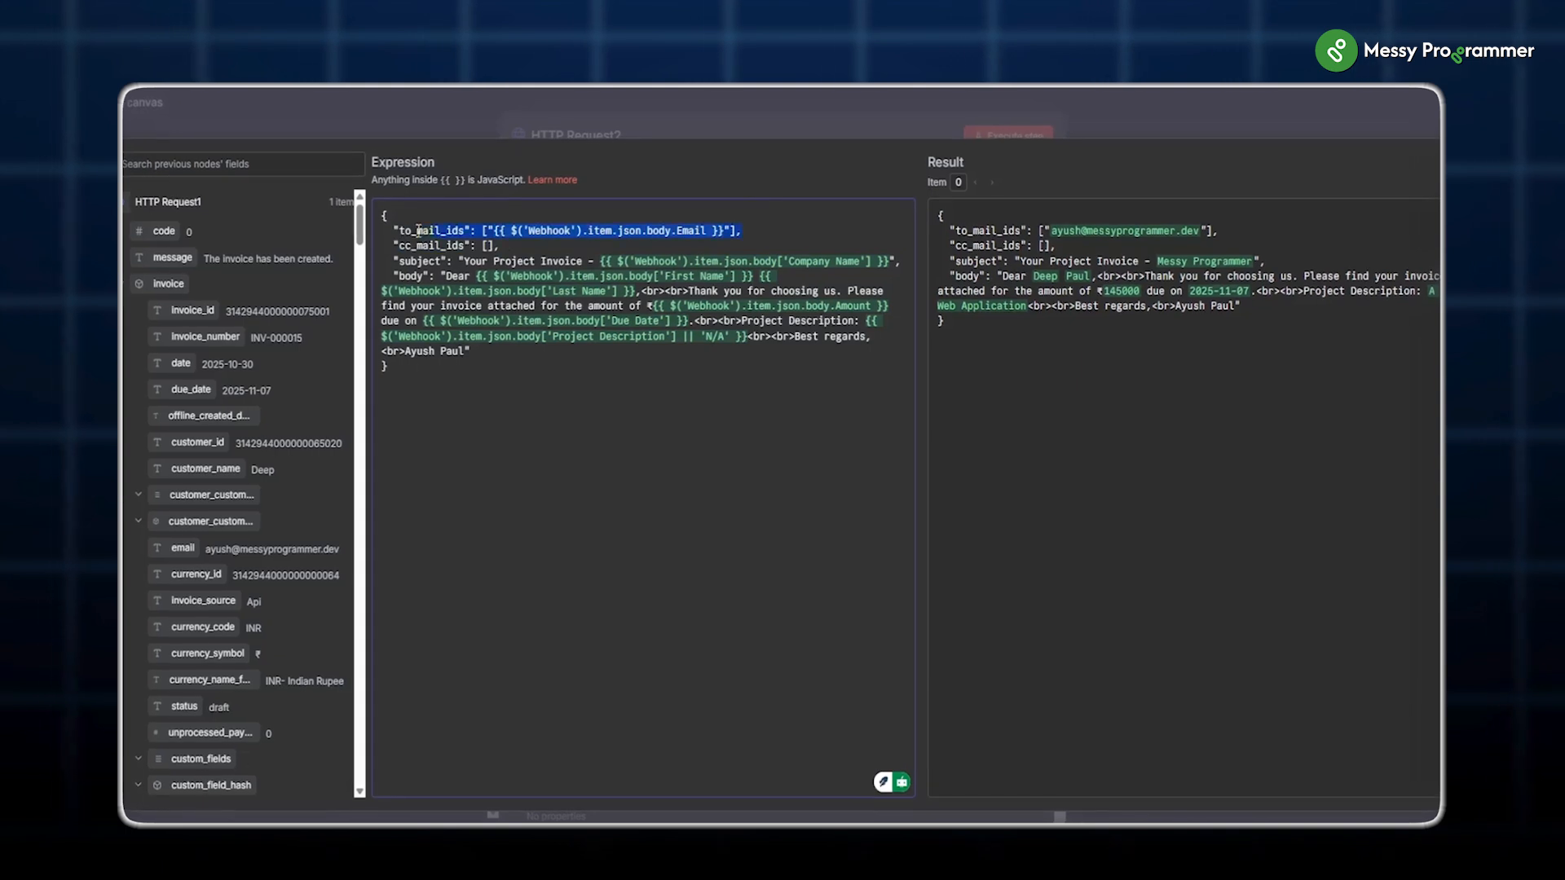
drag(418, 232, 393, 232)
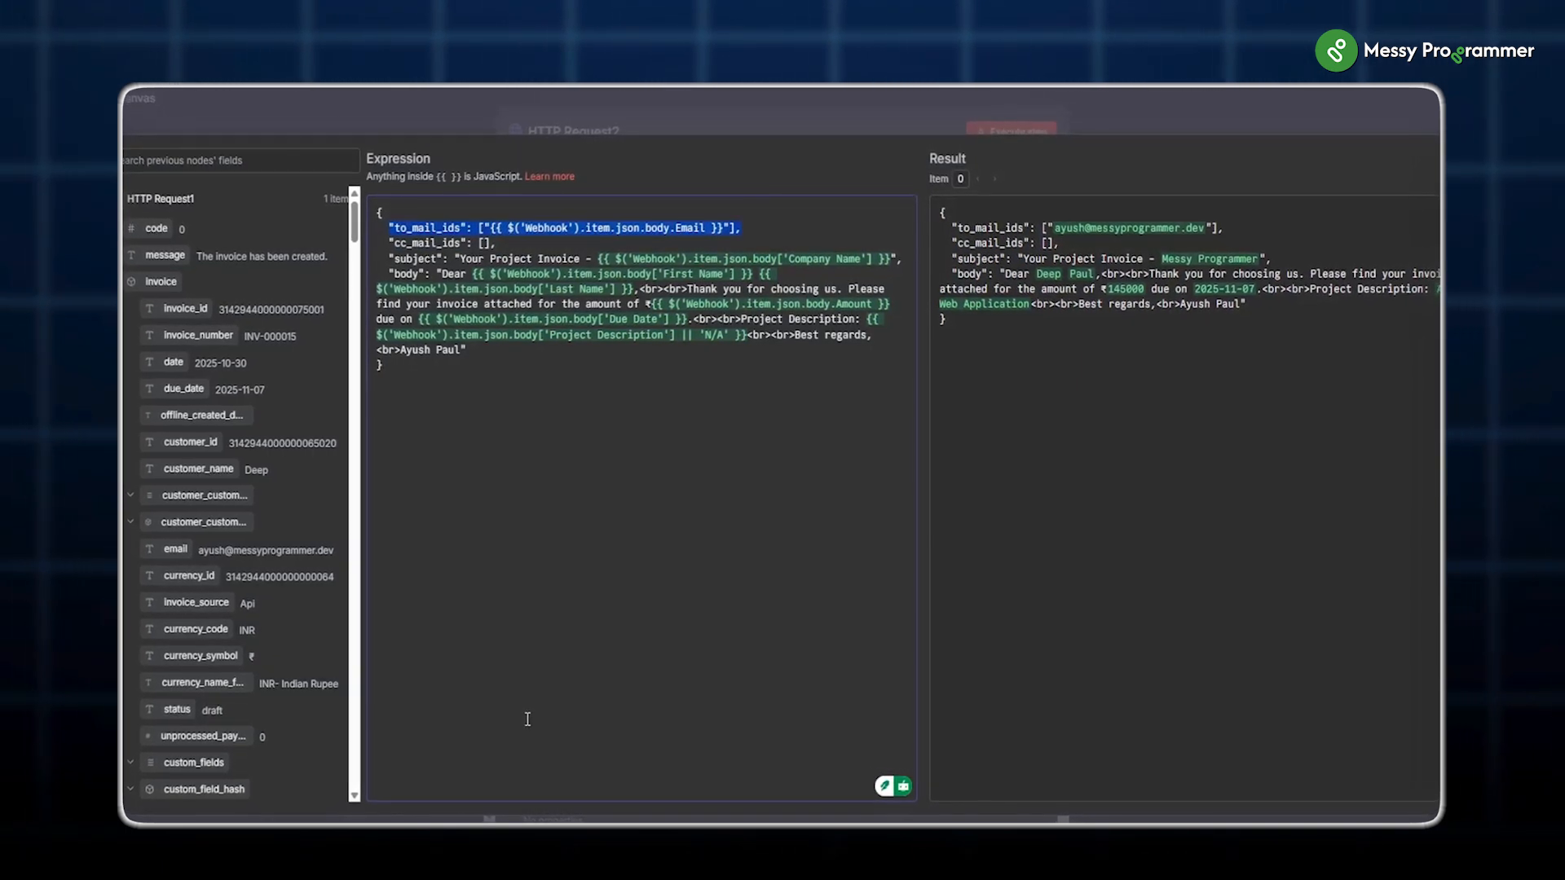
click(558, 472)
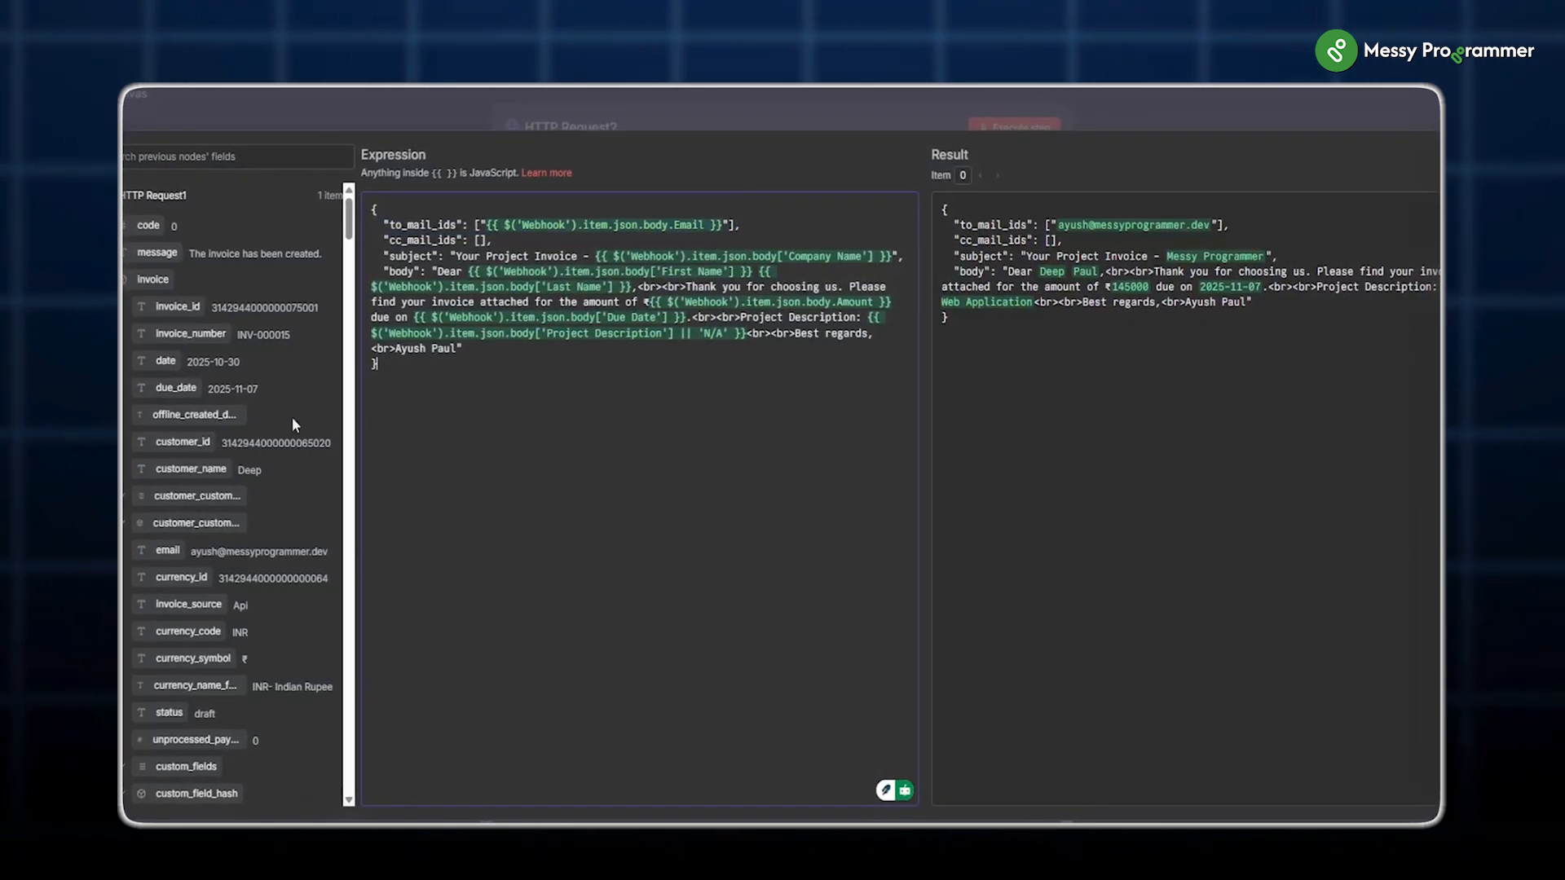
scroll(291, 425, down, 10)
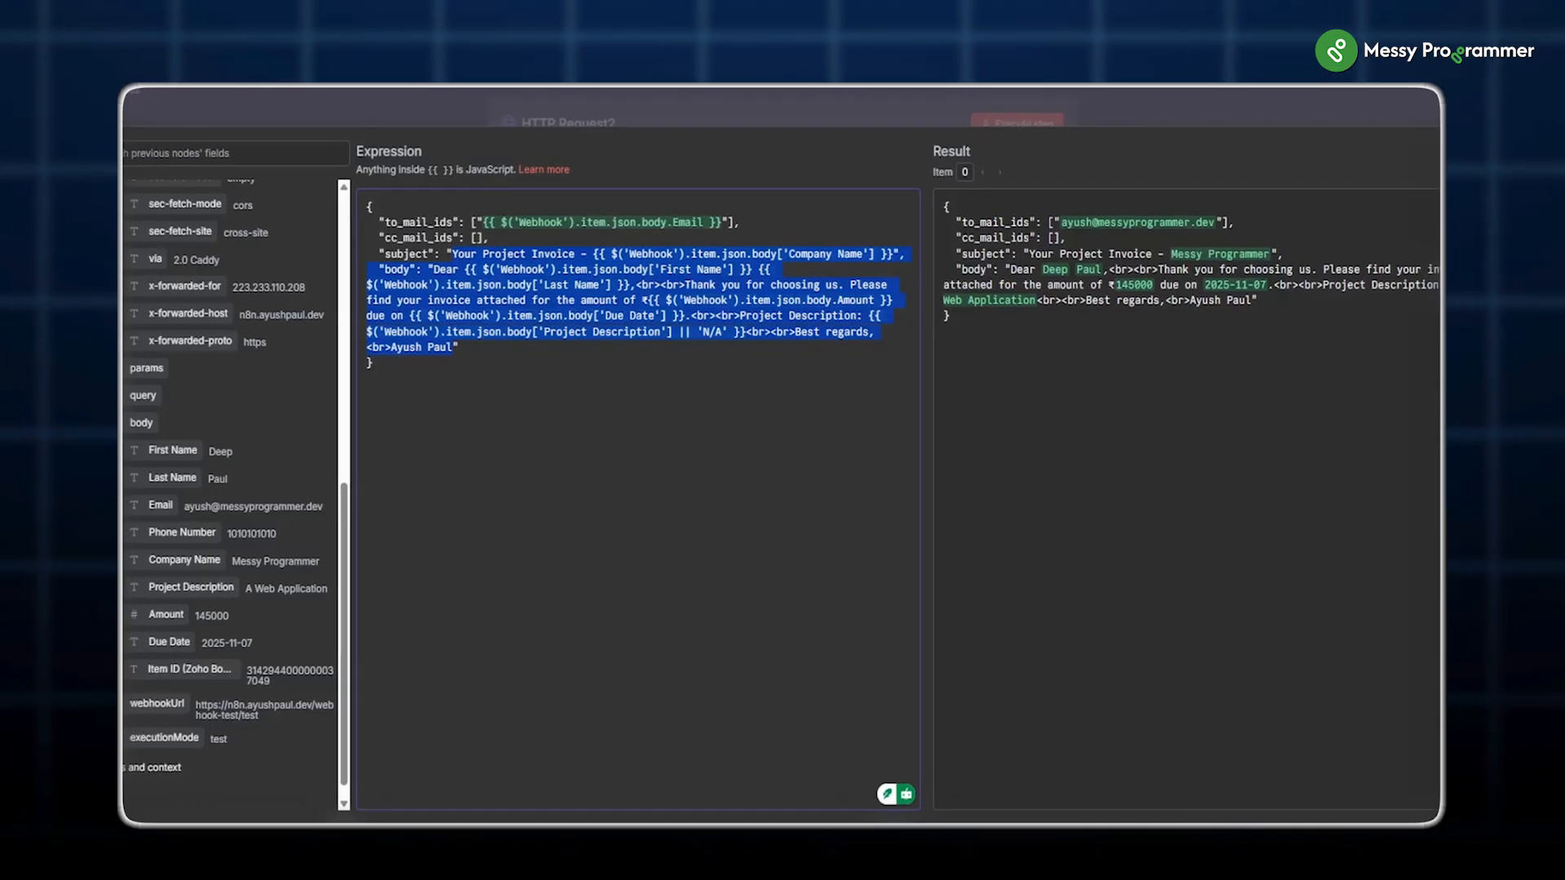
click(715, 426)
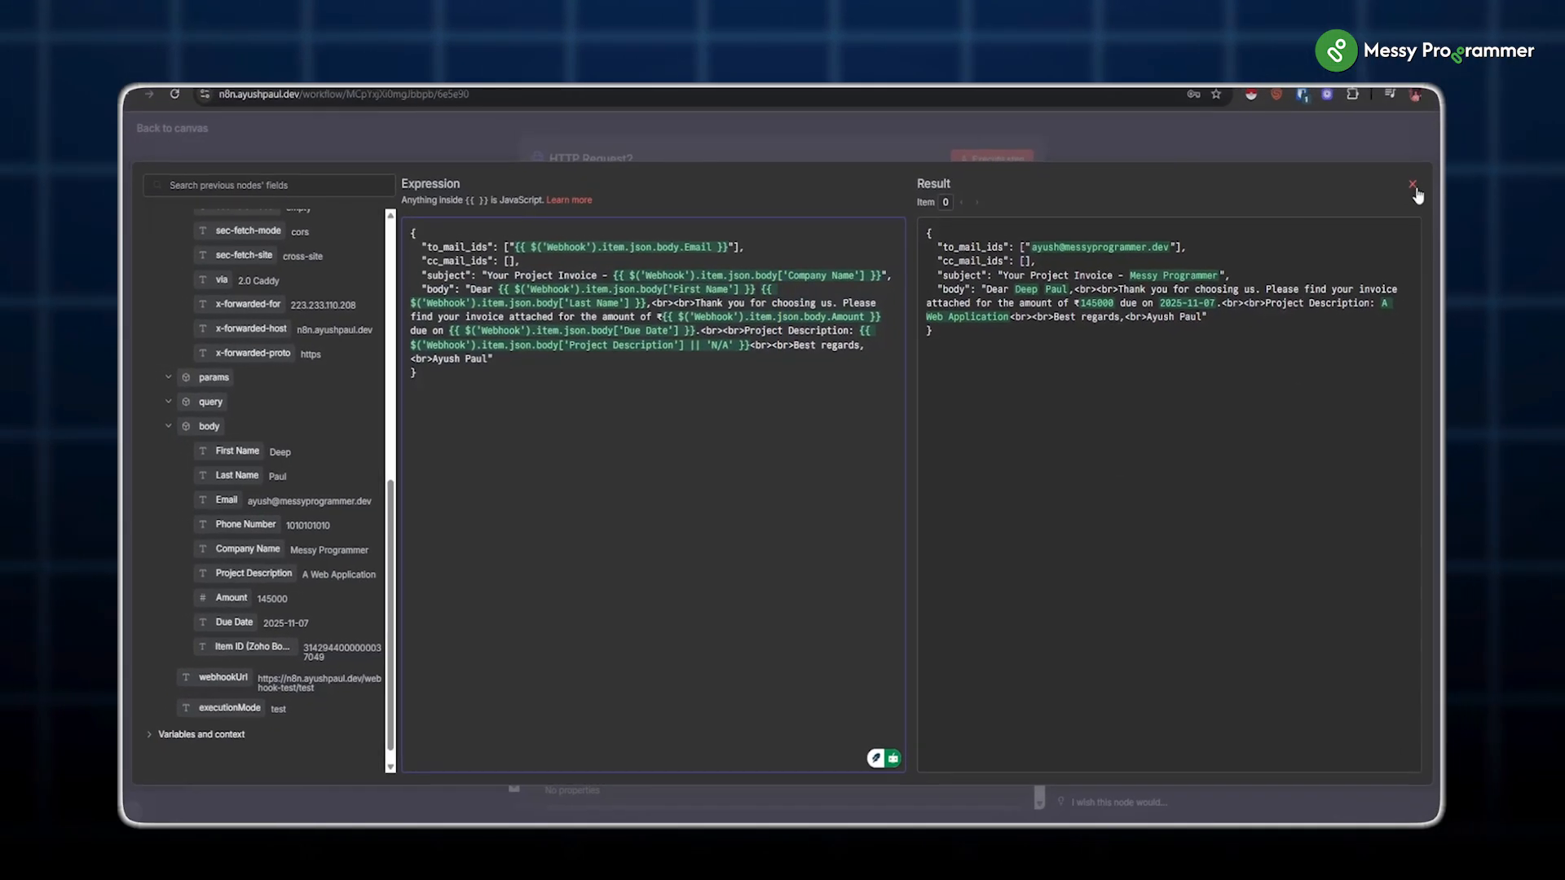
click(1430, 171)
click(990, 163)
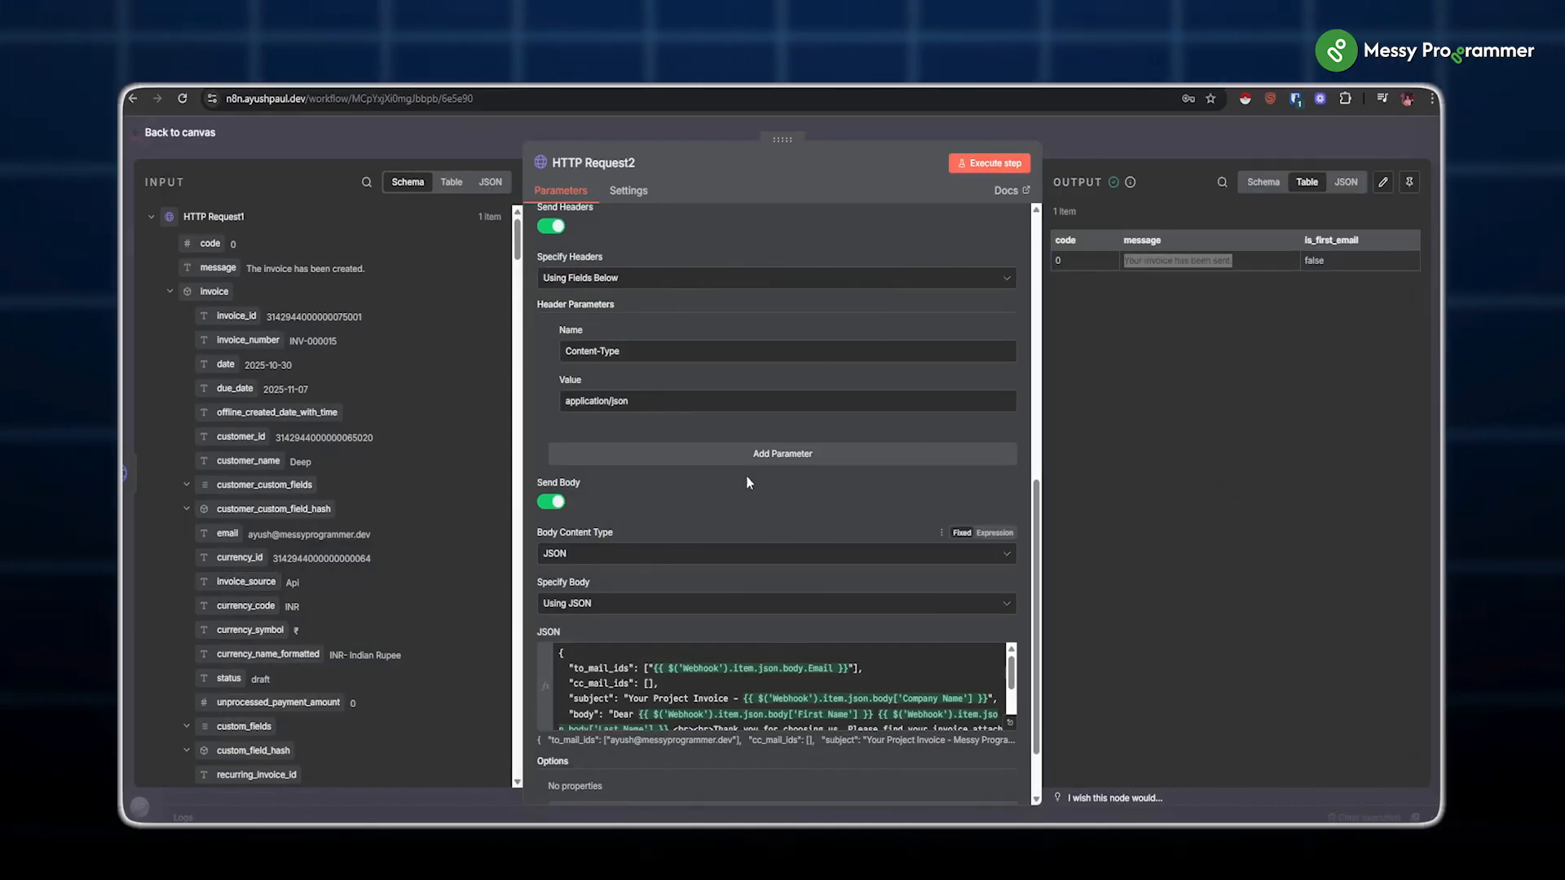
Step: Submit the Project Invoice Form for the website service of 9000000, due 07-11-2025
click(1193, 155)
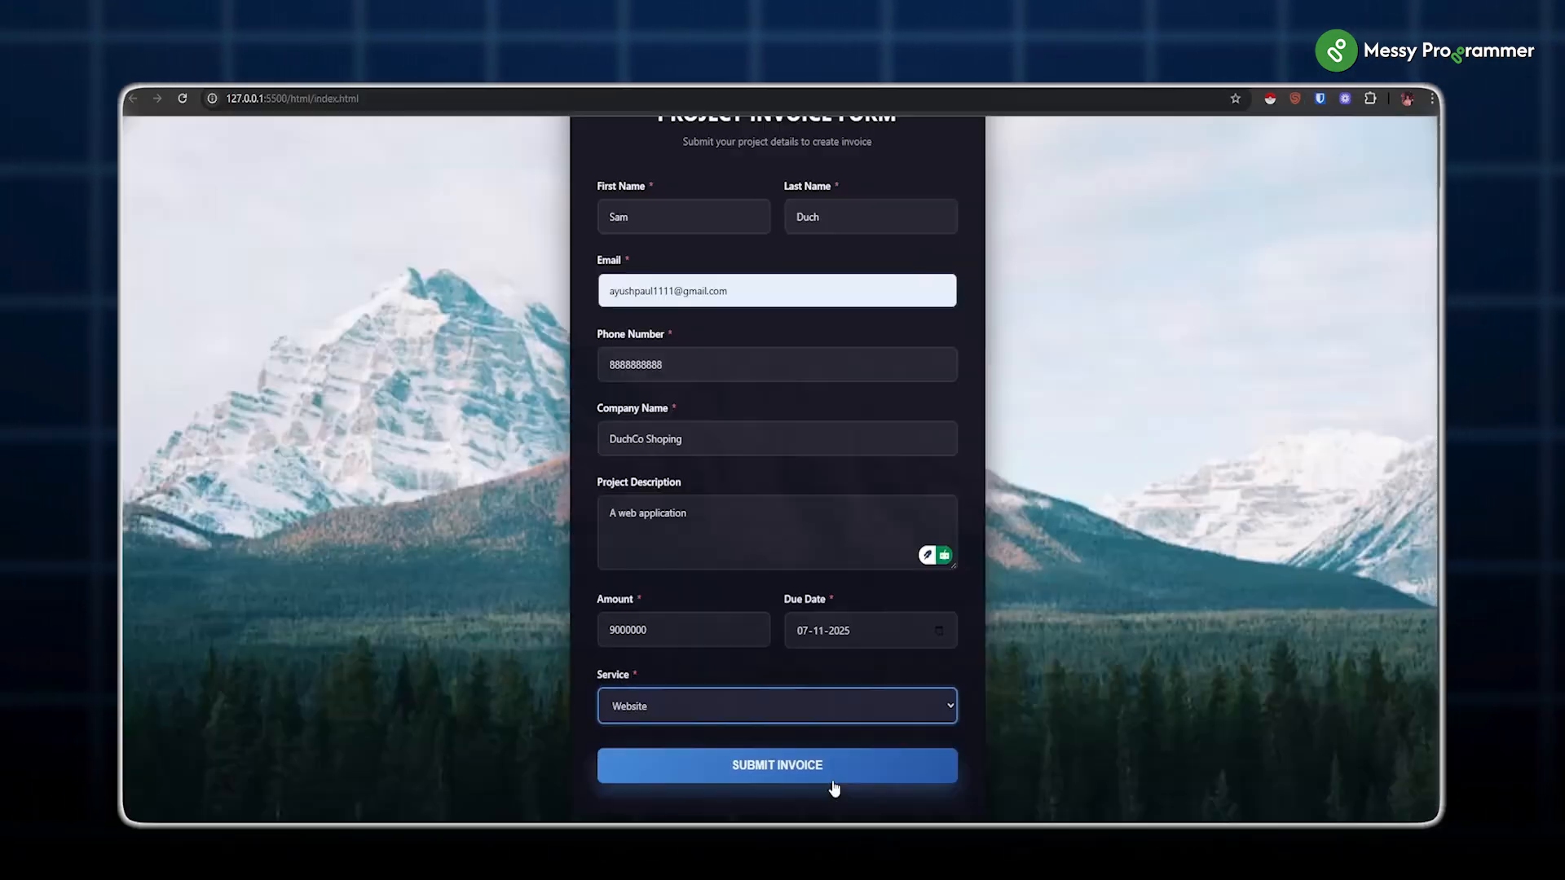
click(833, 783)
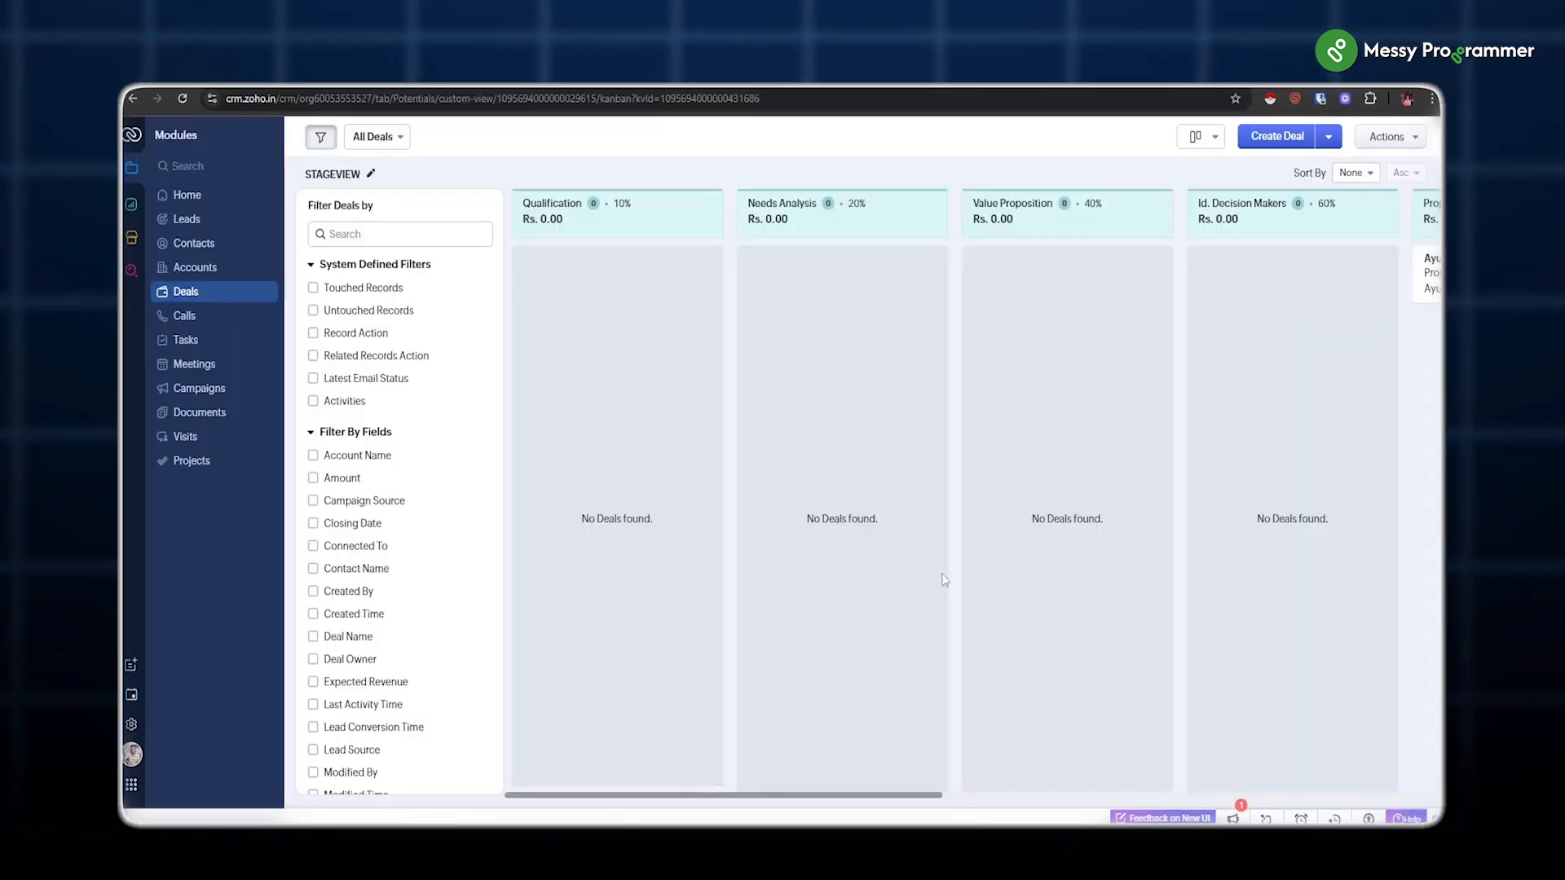
Step: Show the Zoho Books invoice list containing INV-000016 for ₹90,00,000
scroll(1133, 525, right, 5)
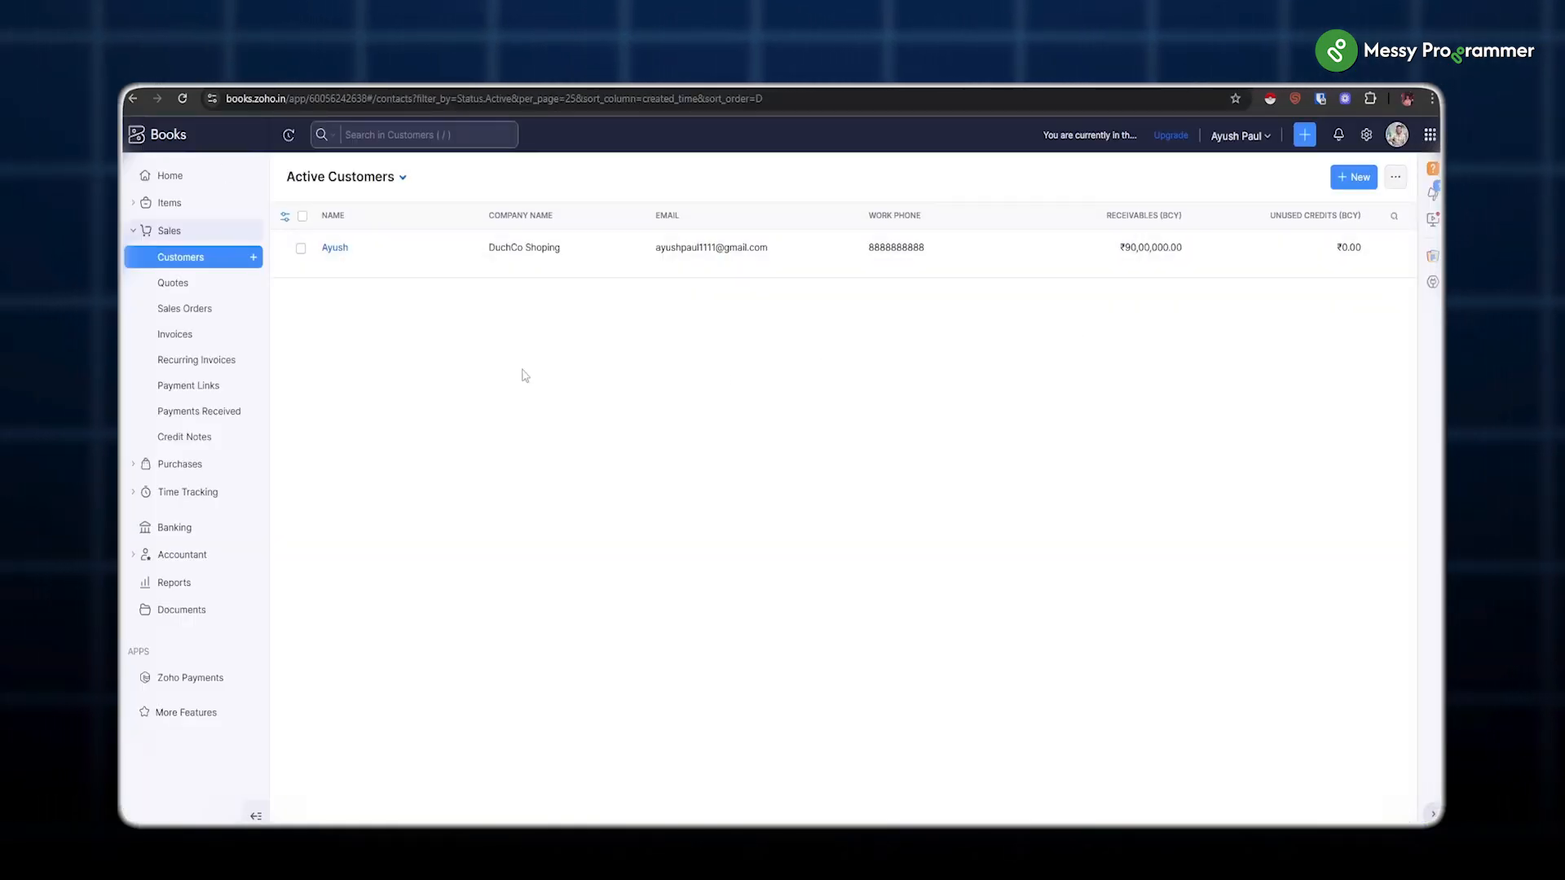
click(181, 341)
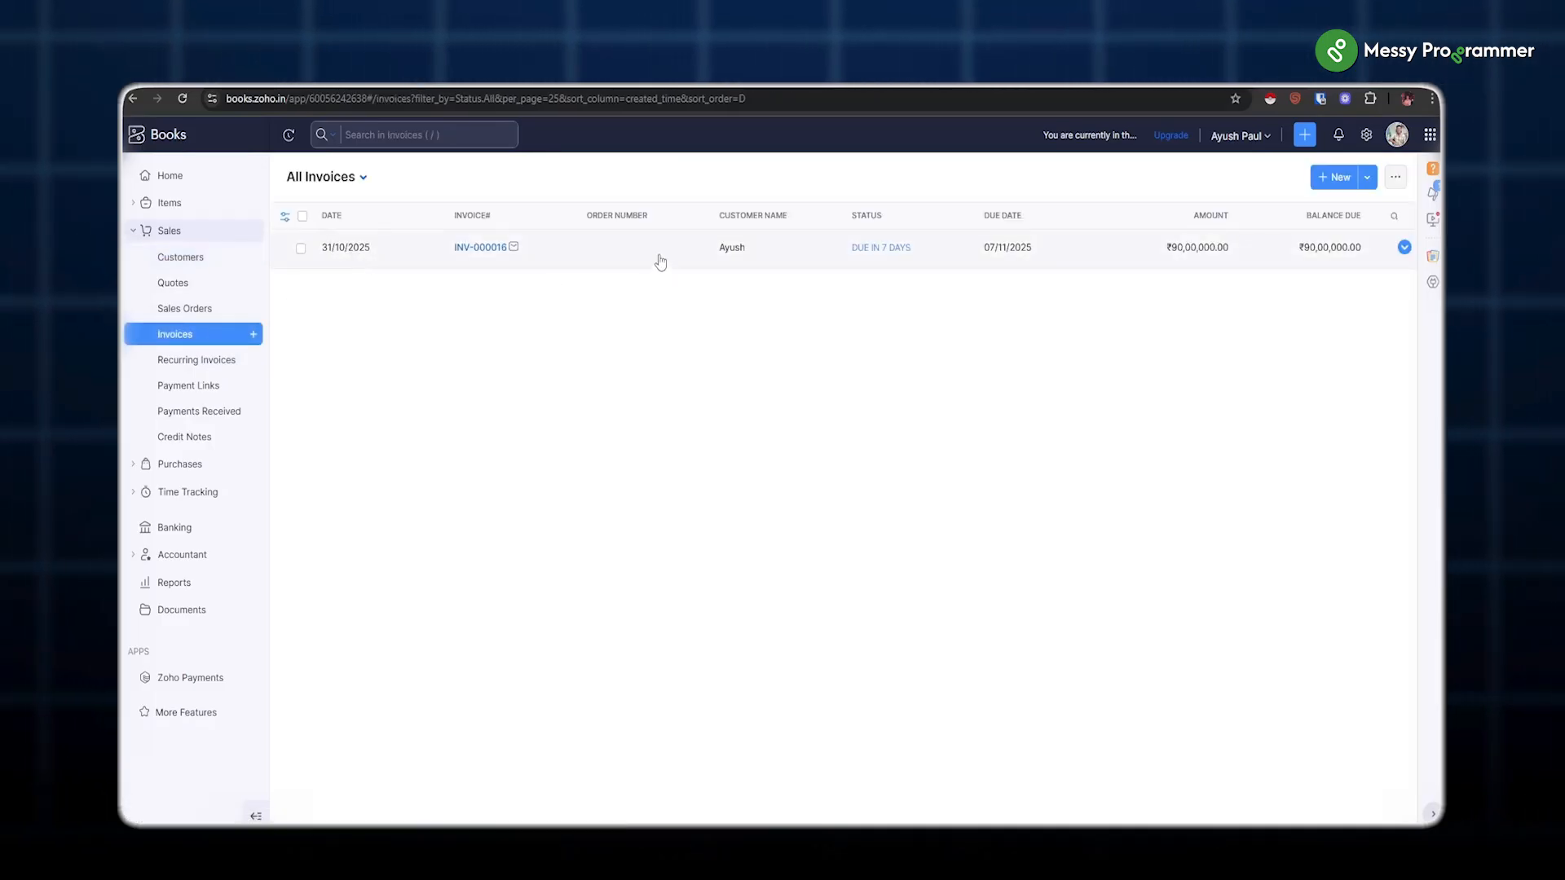